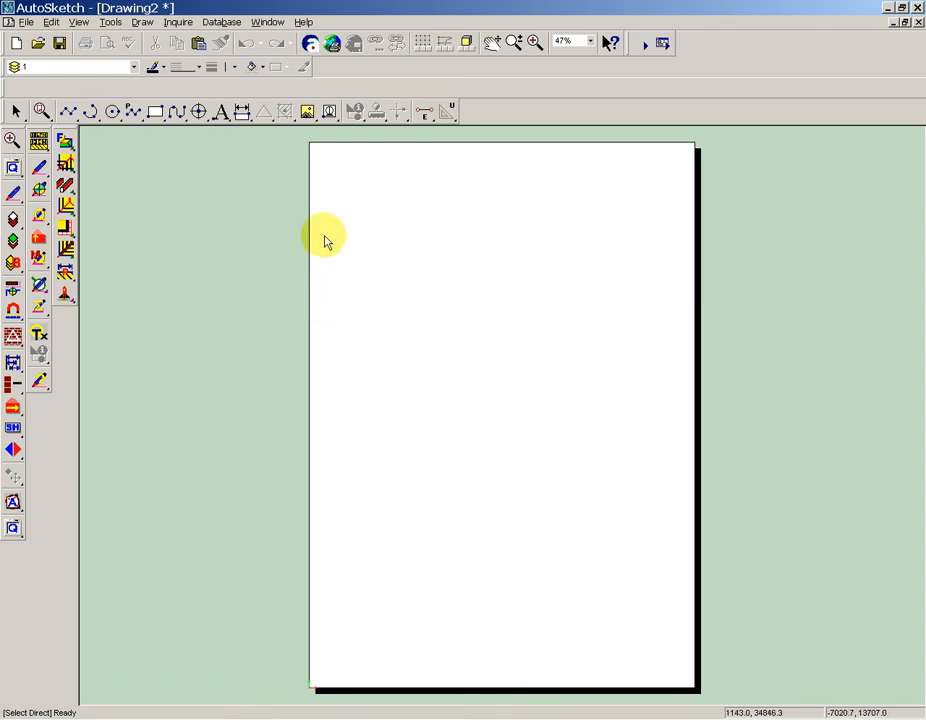
Step: Set the data file to ROOF in the Quick Options, keeping the folder D:\CAD\DATA, and save the options
click(18, 168)
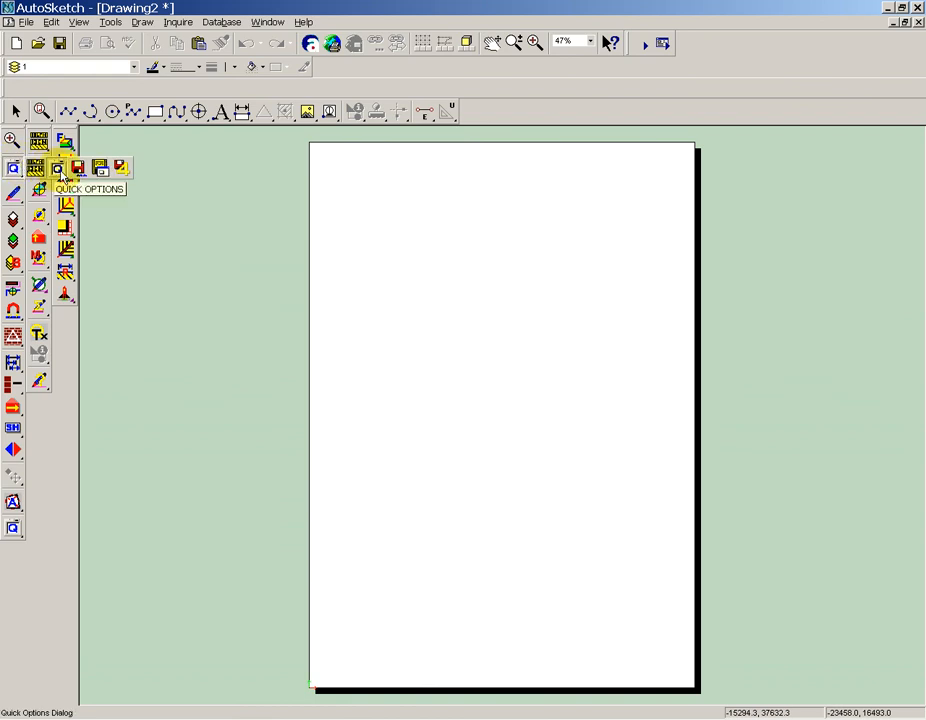
click(57, 168)
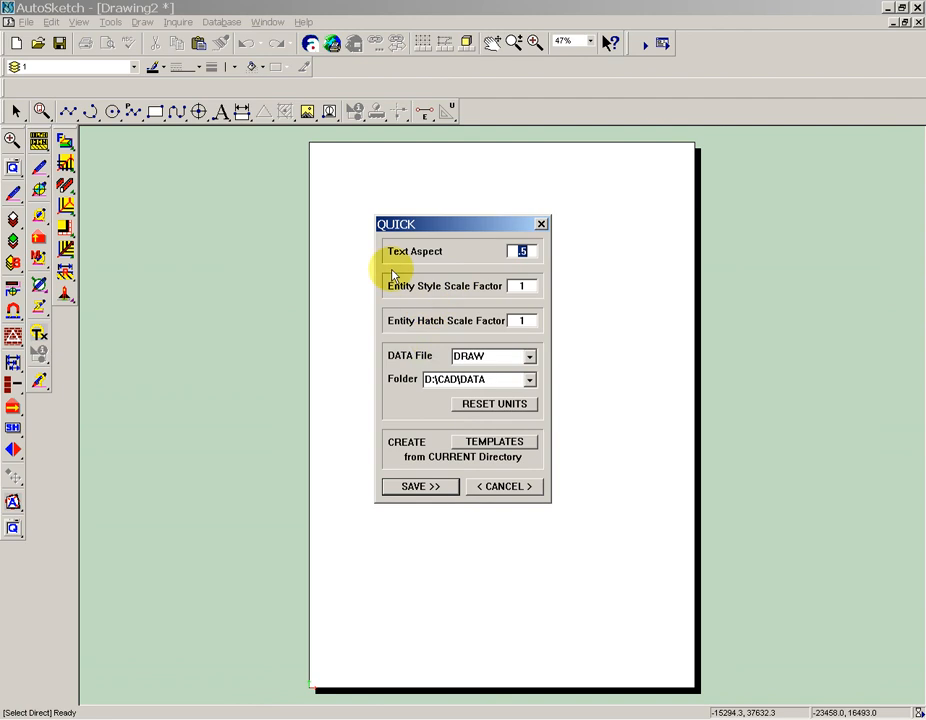
click(460, 356)
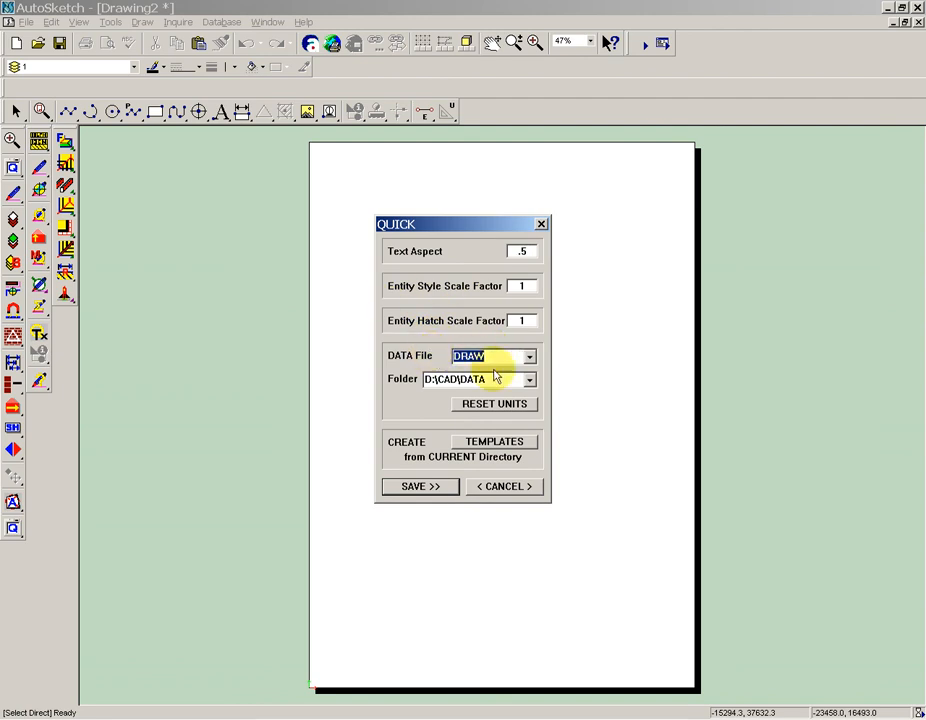
click(530, 357)
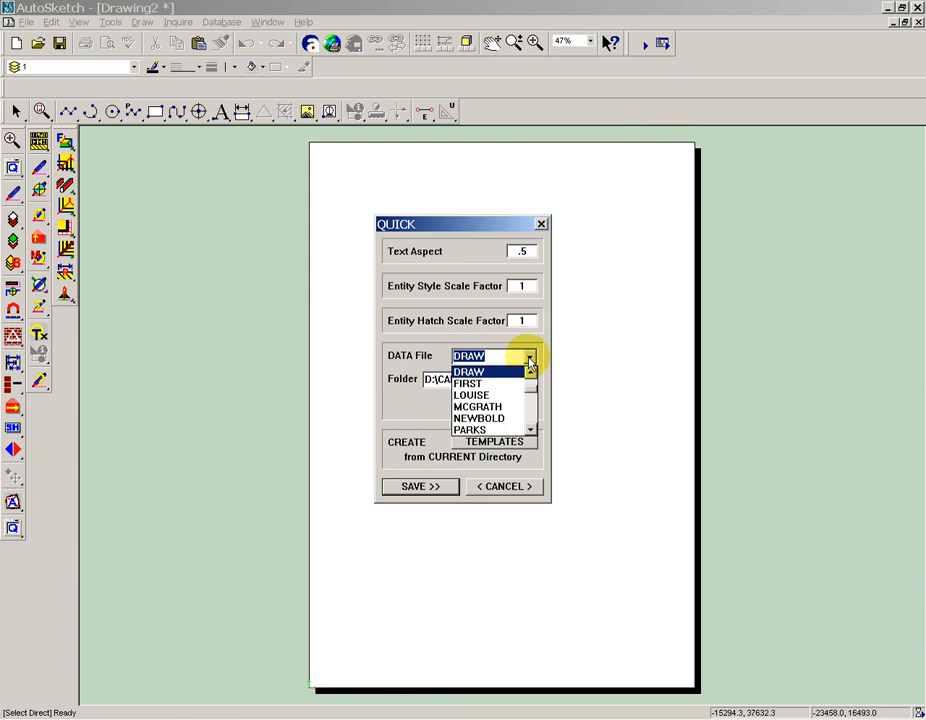
scroll(498, 380, down, 3)
scroll(498, 382, up, 3)
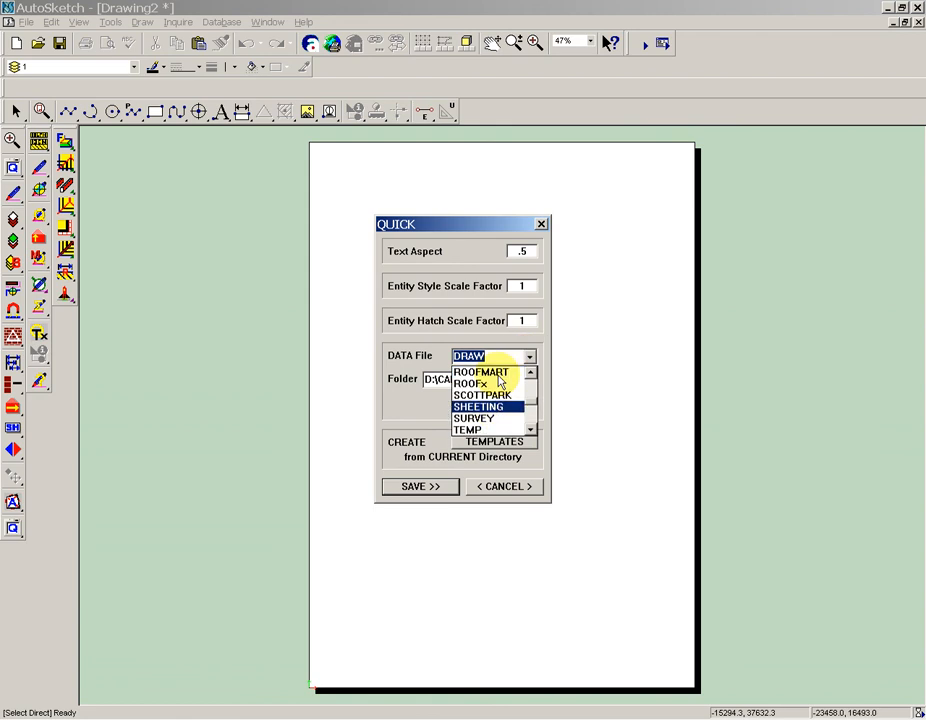
scroll(497, 392, up, 3)
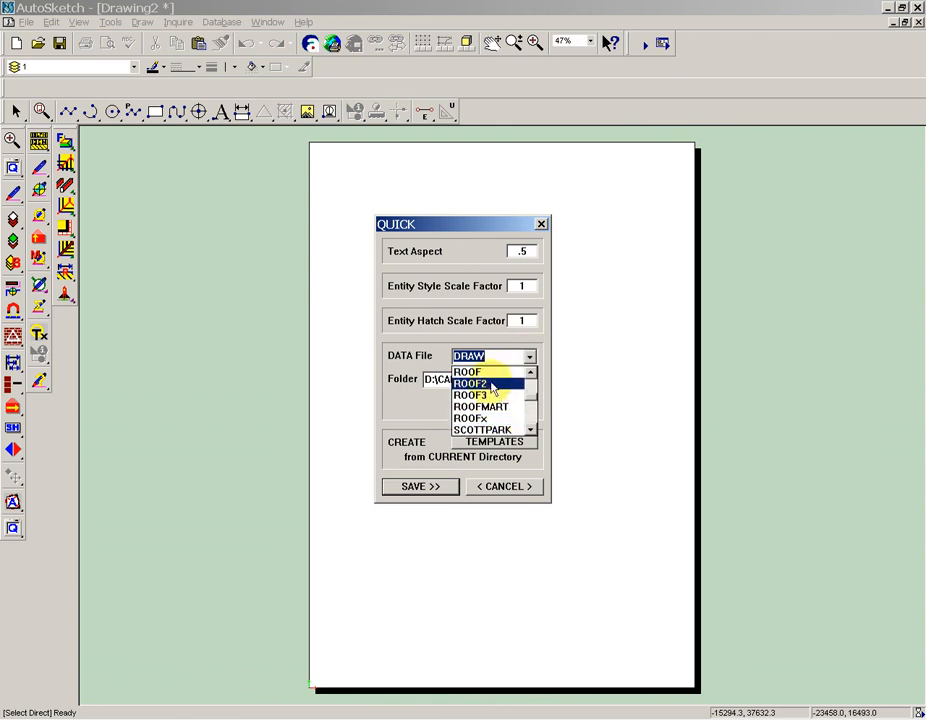
click(470, 372)
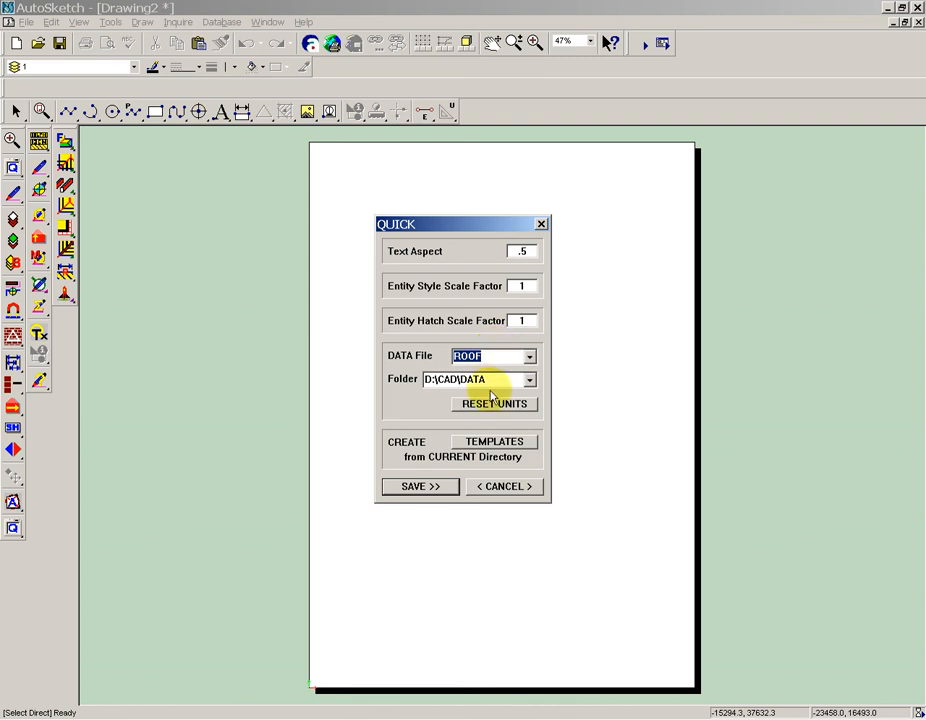
key(Tab)
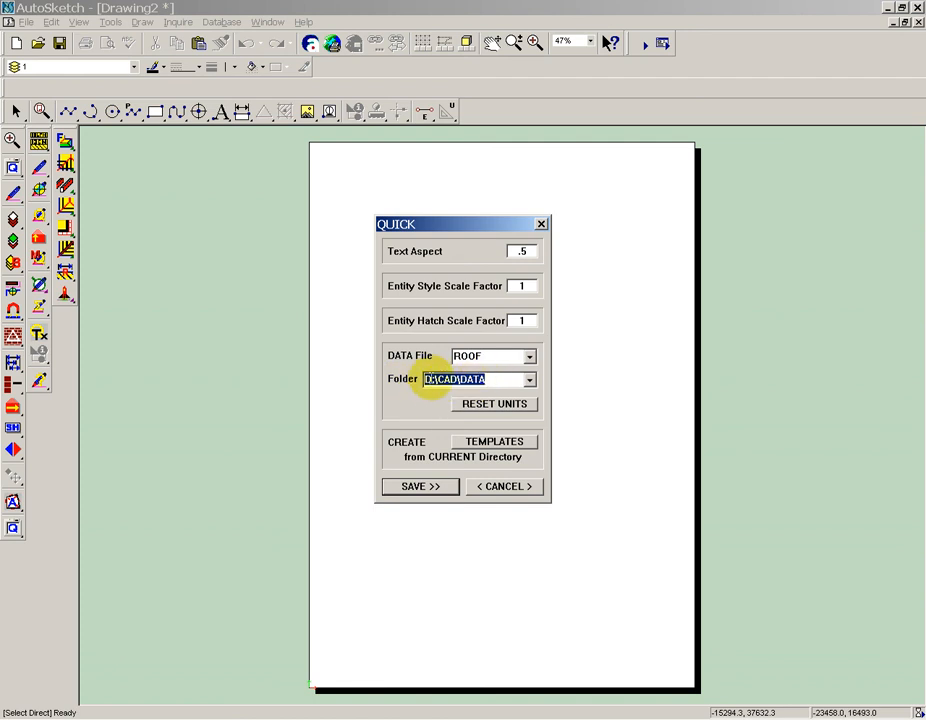
click(426, 381)
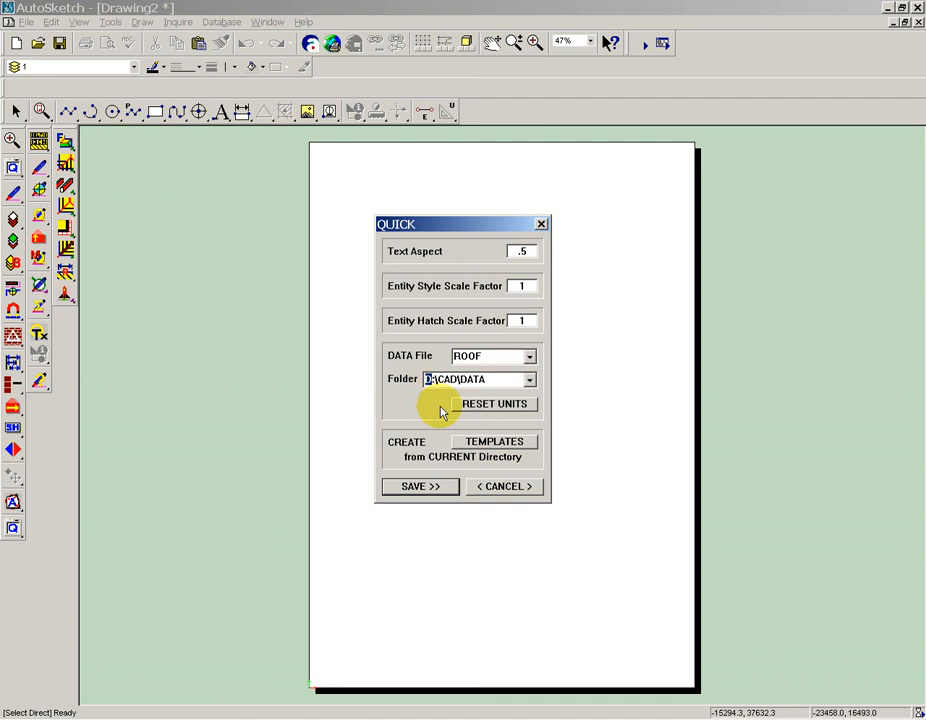
click(439, 488)
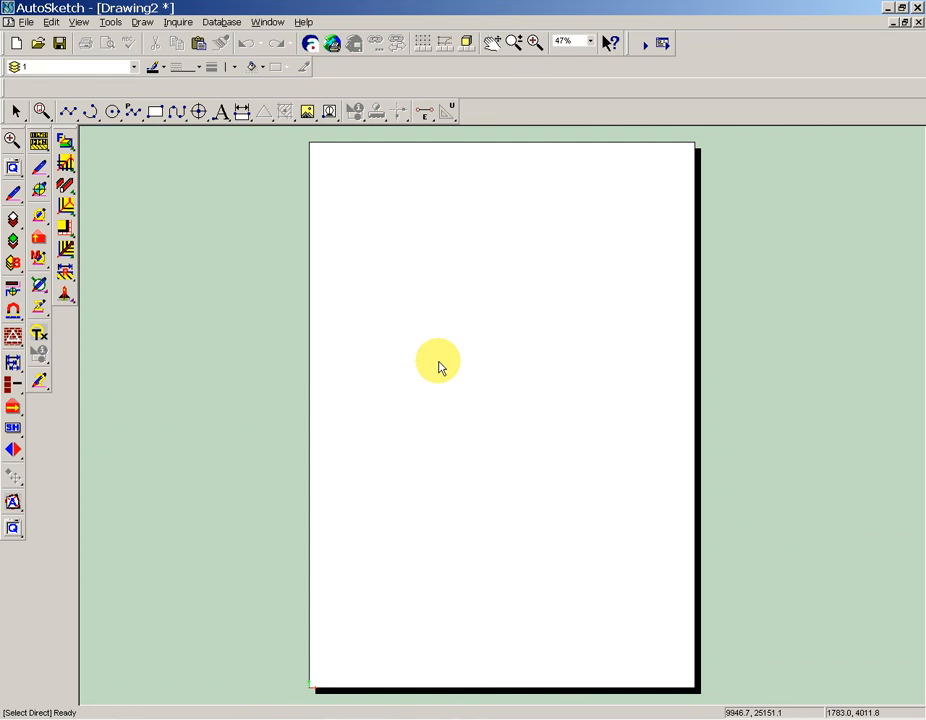
Step: Check the blank drawing's length unit and its scale in the drawing options
right_click(378, 360)
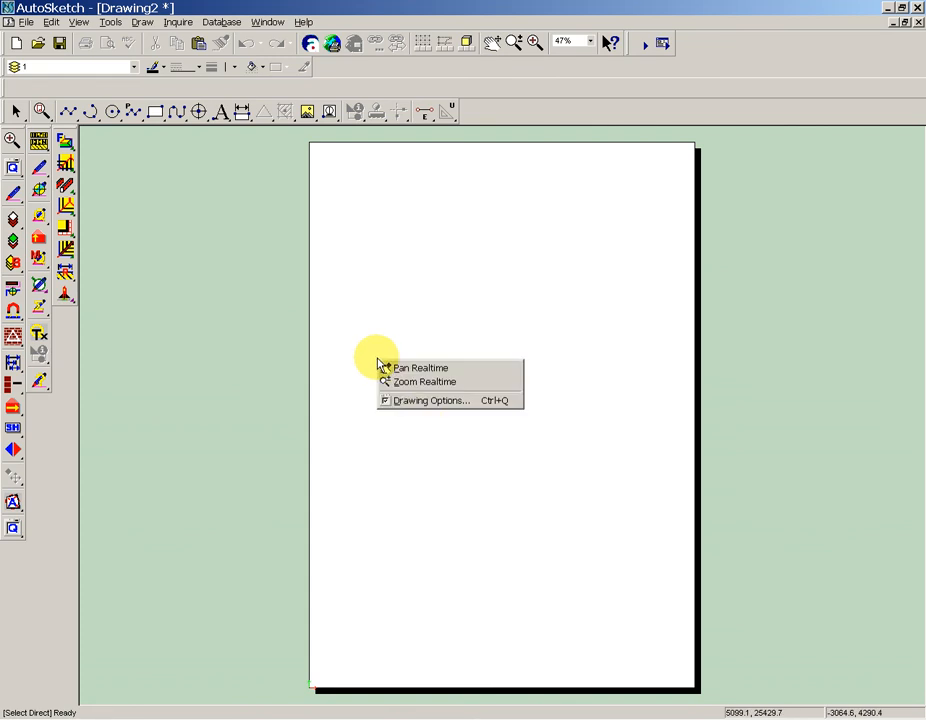
click(413, 401)
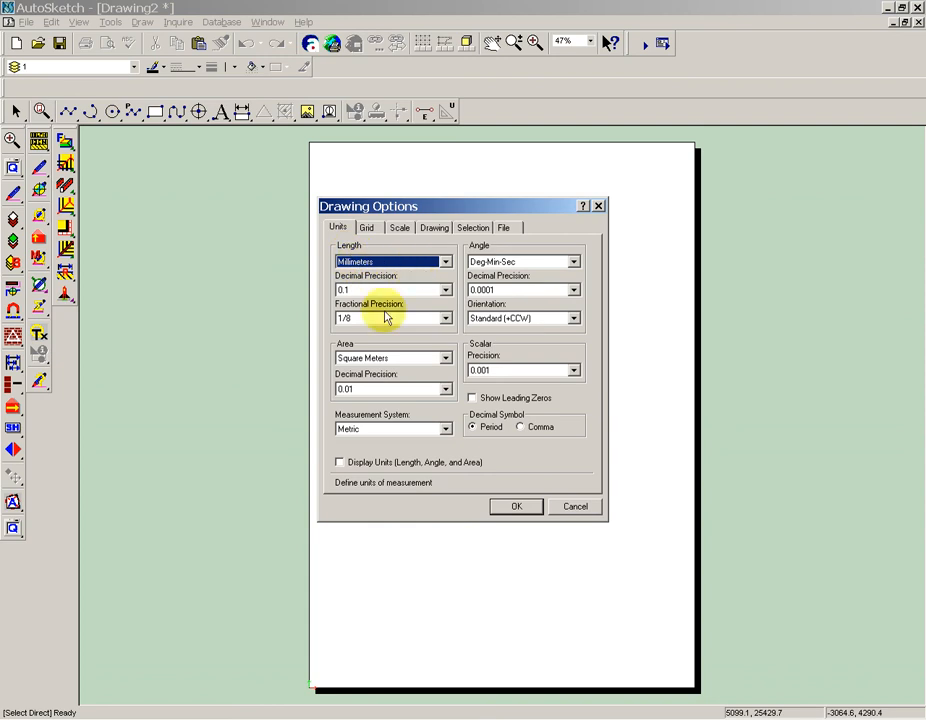
click(401, 229)
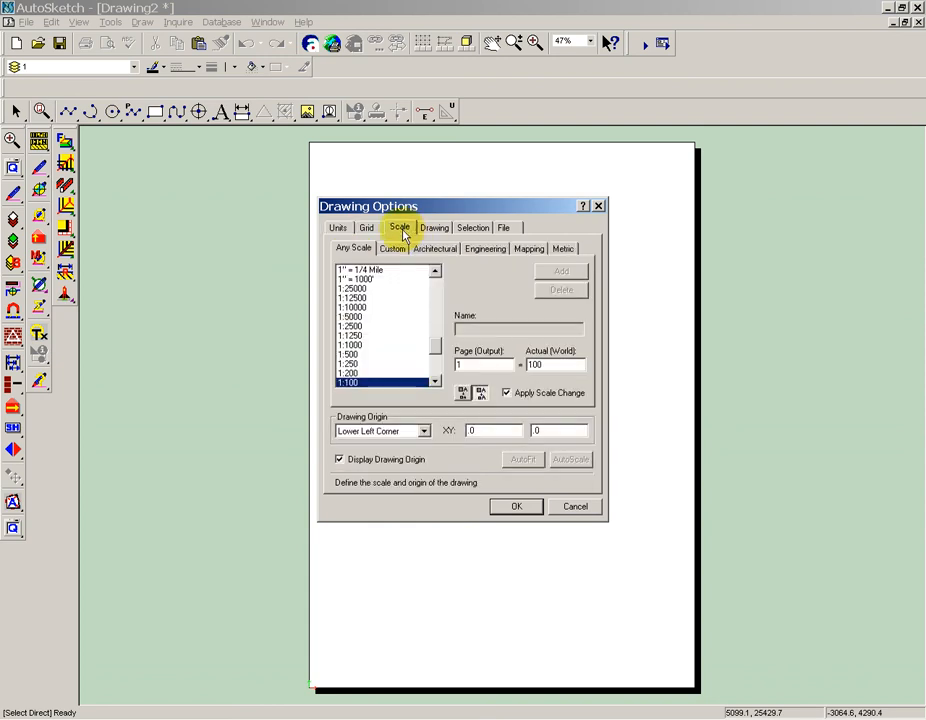
click(517, 506)
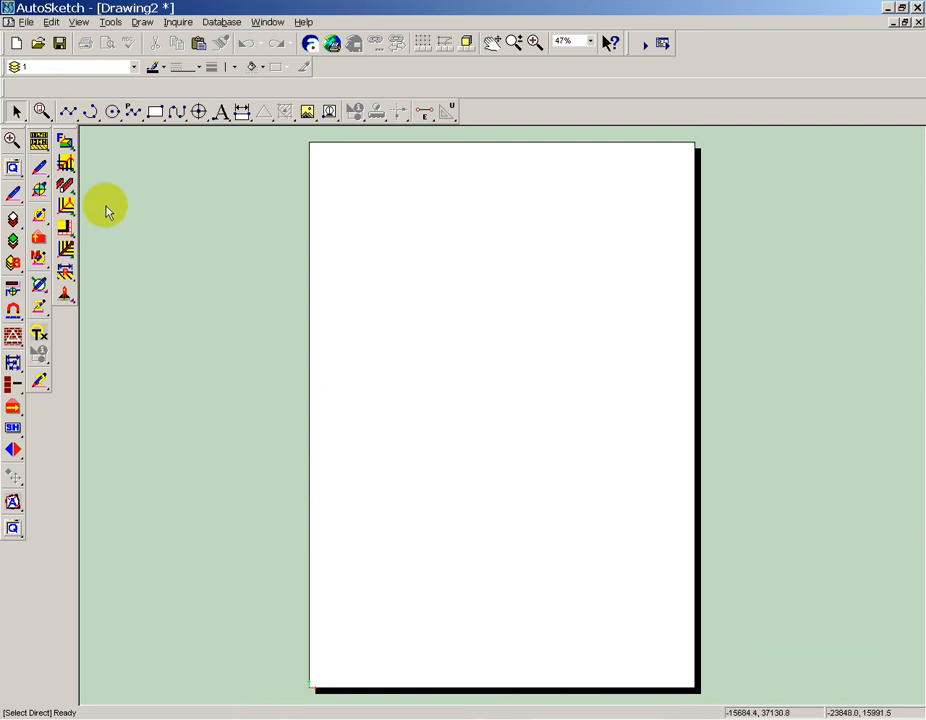
Step: Check which database fields are defined in the drawing, and close the database options without changes
click(38, 145)
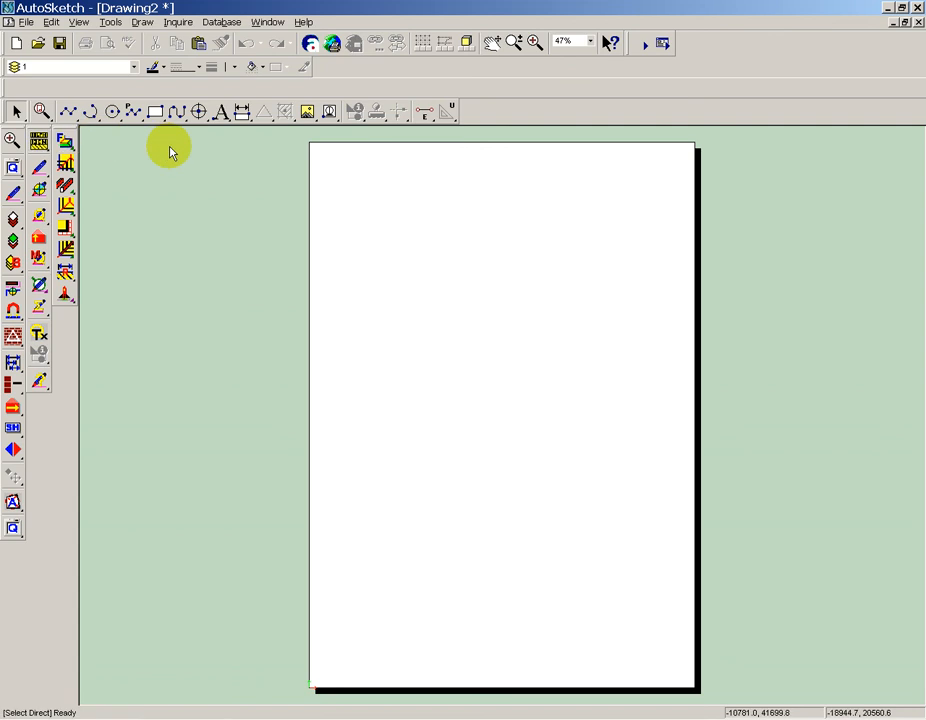
click(224, 22)
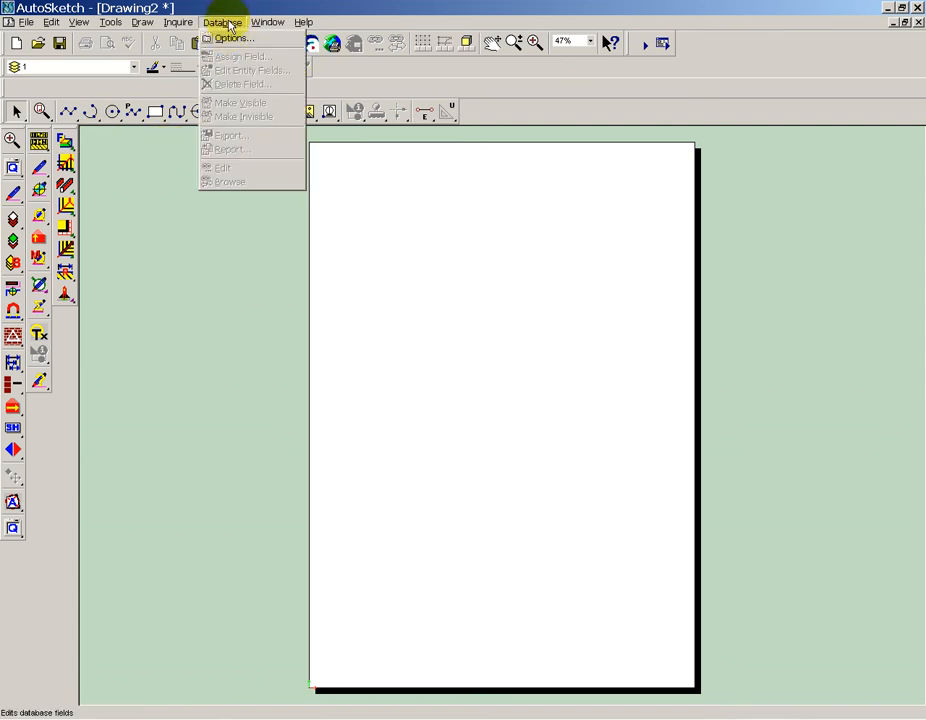
click(226, 38)
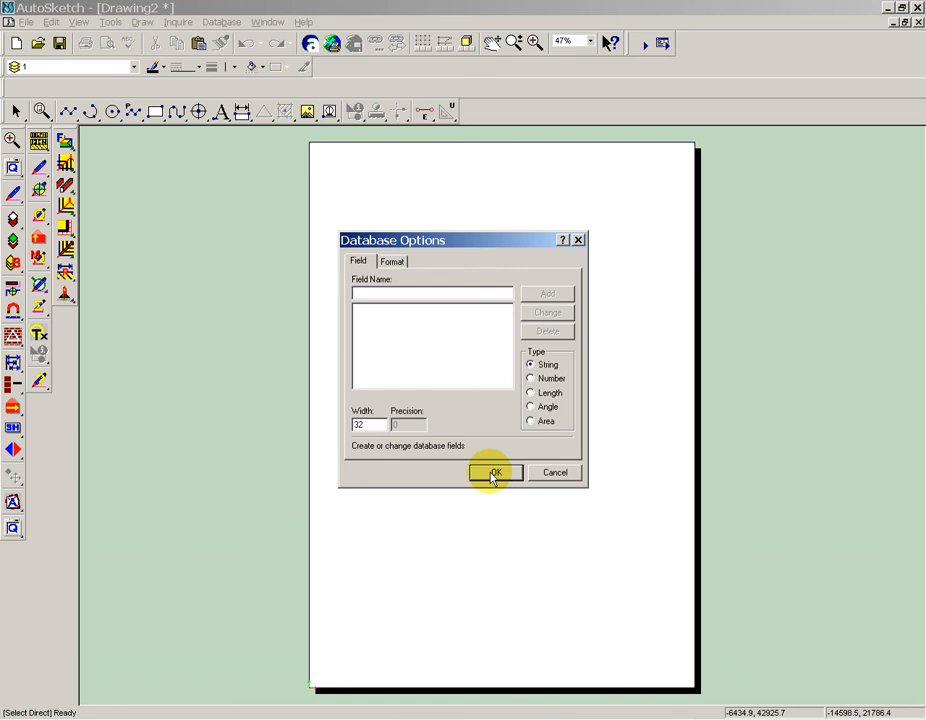
click(550, 474)
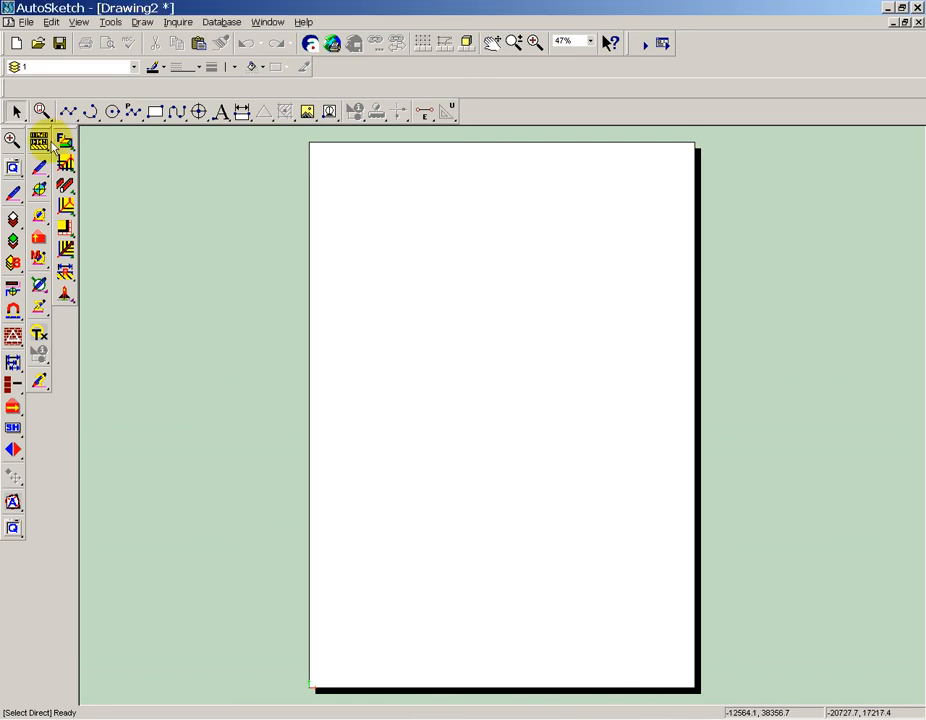
Step: Run the ROOF layer setup with the layer prefix none and without override
click(38, 143)
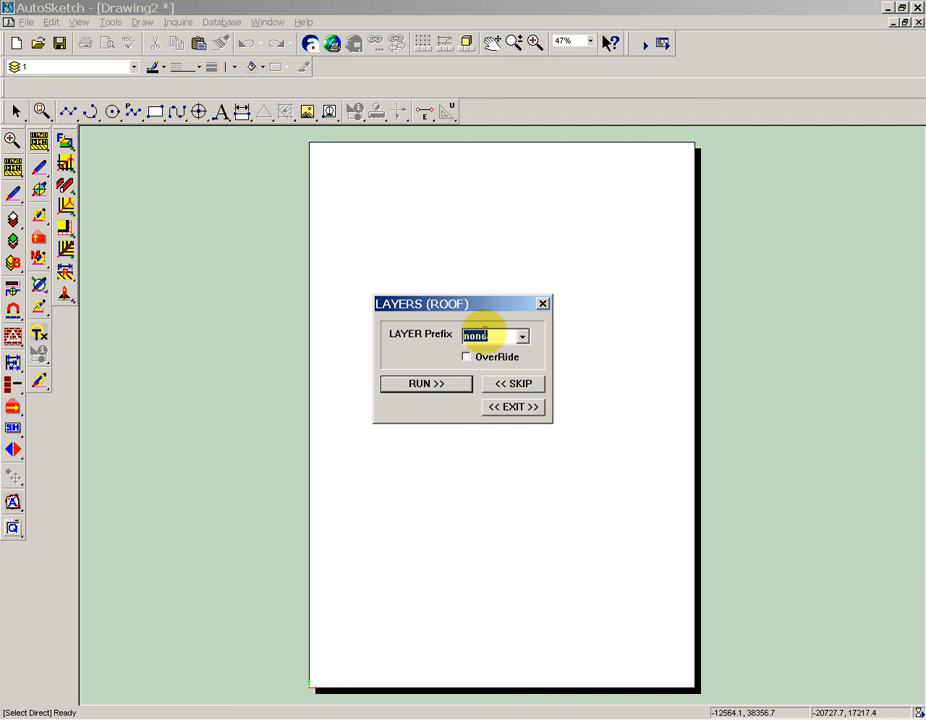
click(457, 388)
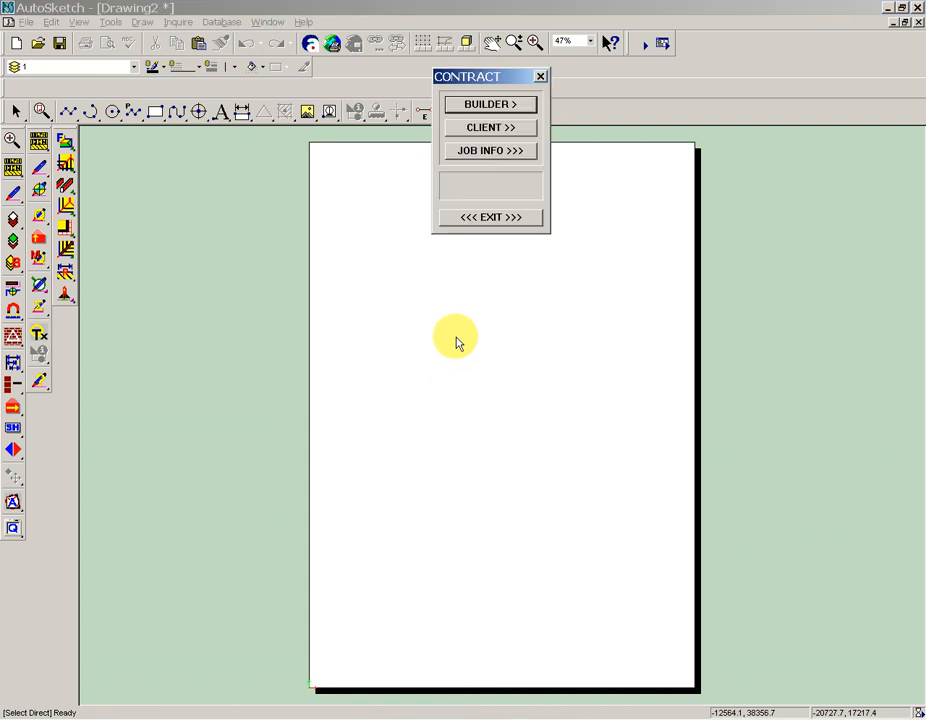
drag(472, 84, 470, 240)
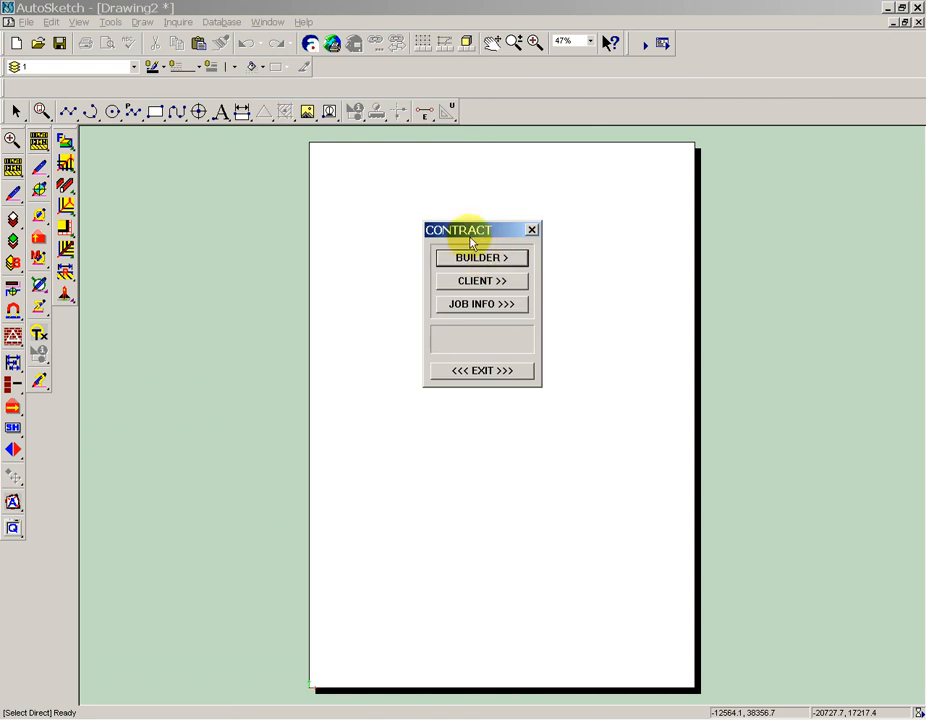
Step: Fill in the job setup with ceiling height 2400, roof pitch 30, rafter centres 900 and joist centres 600, and finish it
click(480, 306)
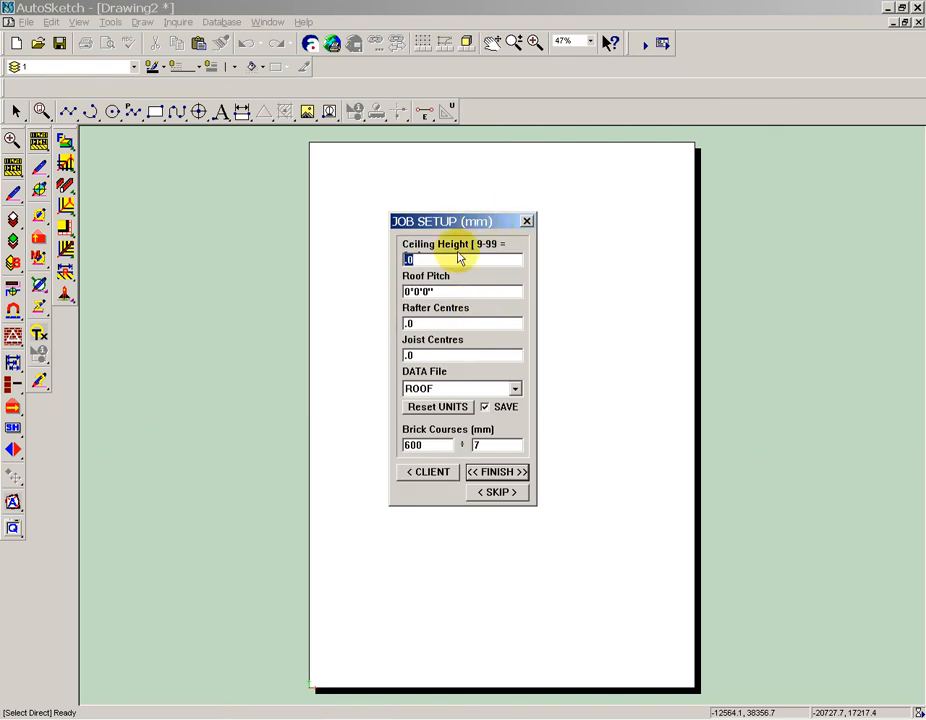
text(2400)
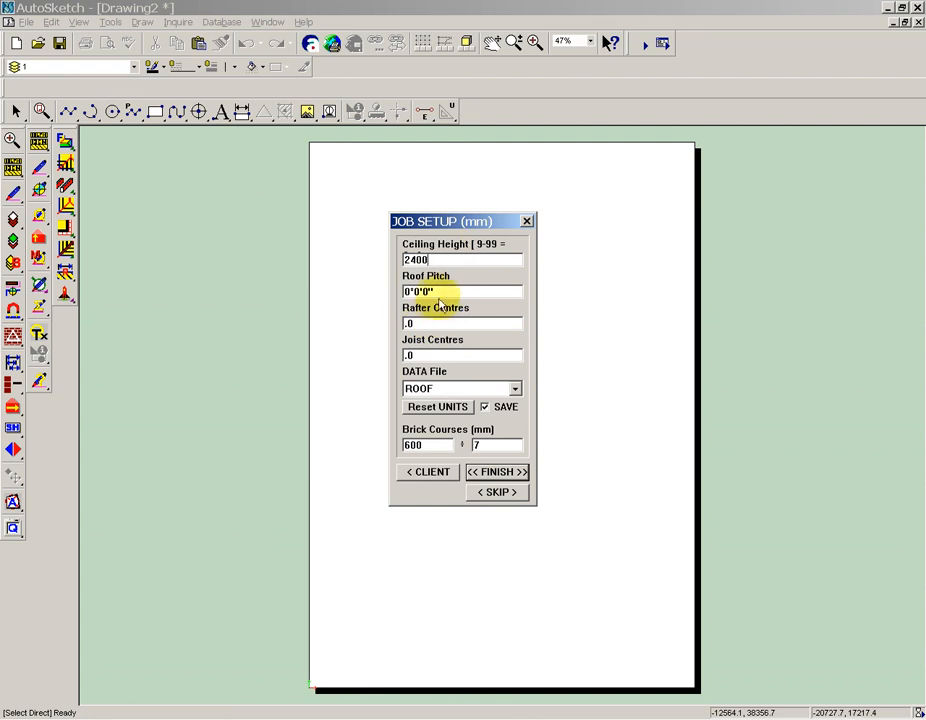
drag(439, 291, 374, 291)
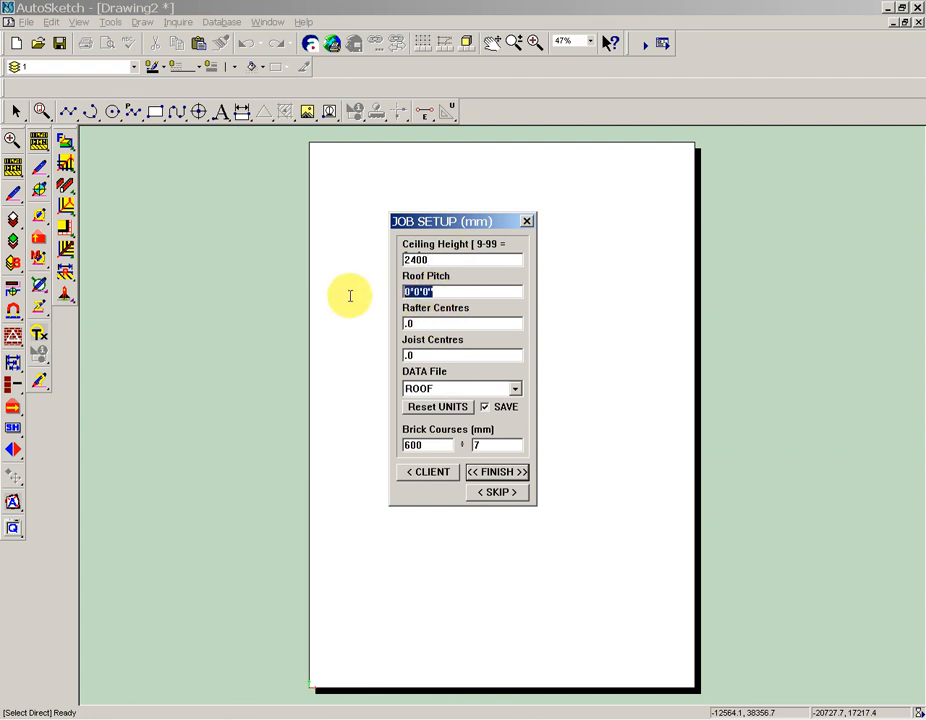
text(30)
key(Tab)
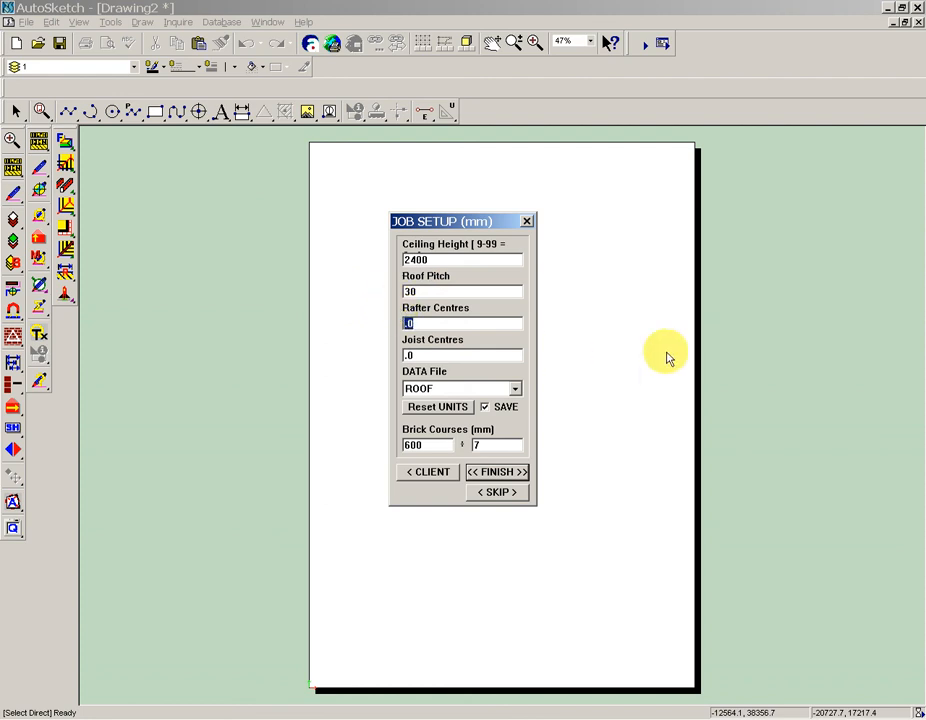
text(900)
key(Tab)
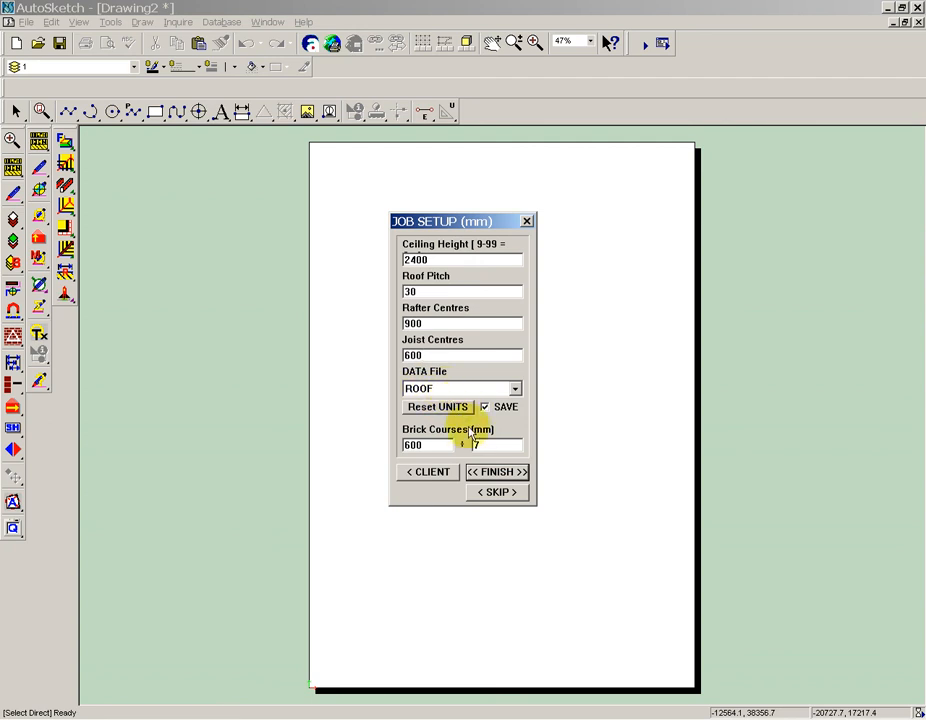
click(494, 476)
Step: Review the drawing's scale and units of measurement after the job setup
right_click(411, 367)
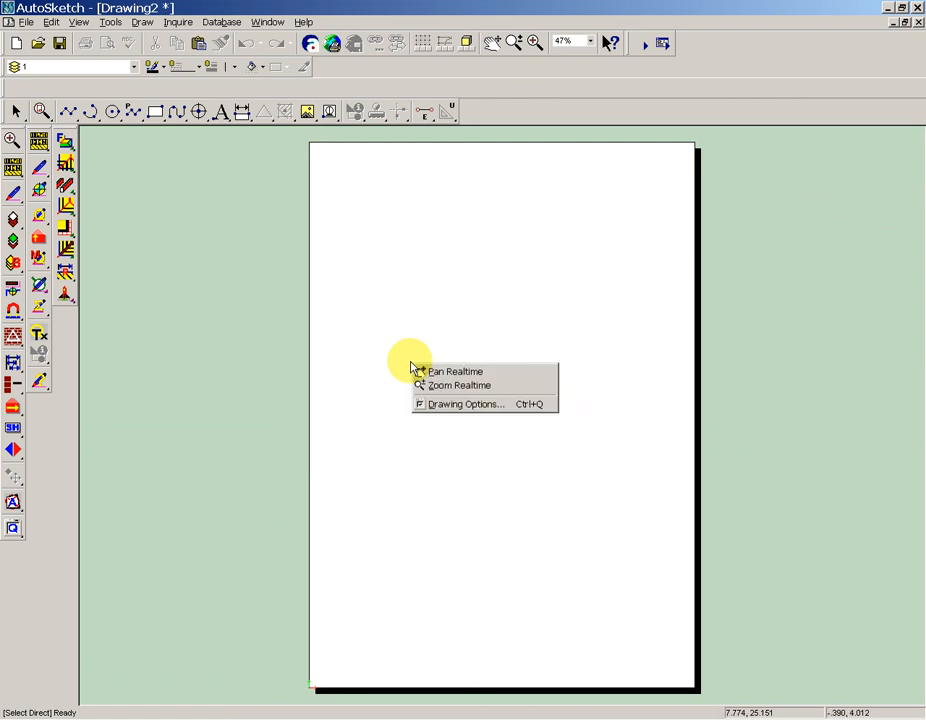
click(437, 405)
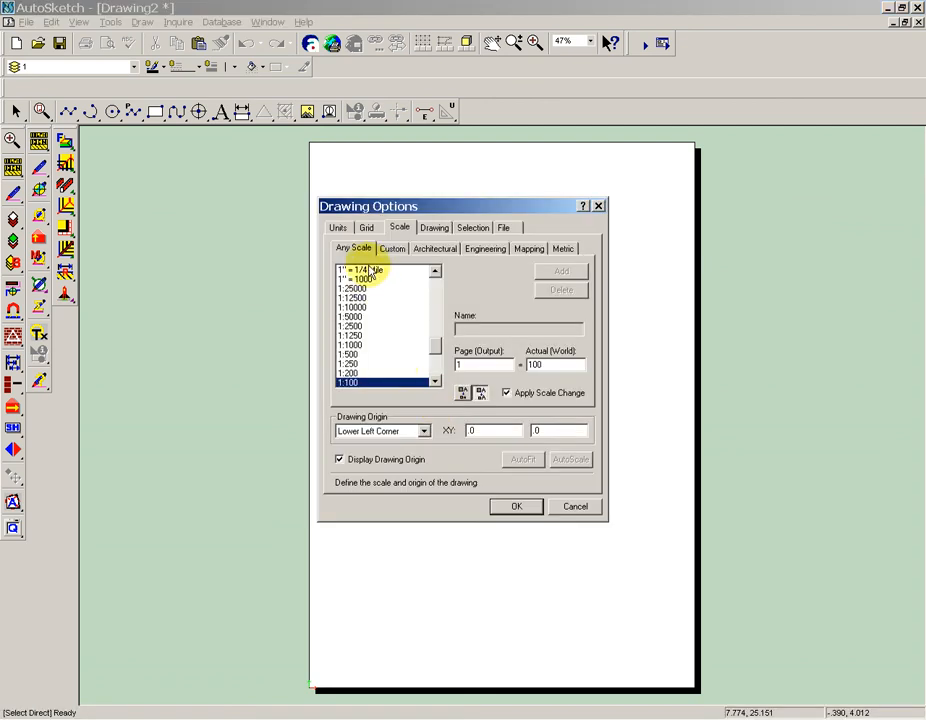
click(338, 228)
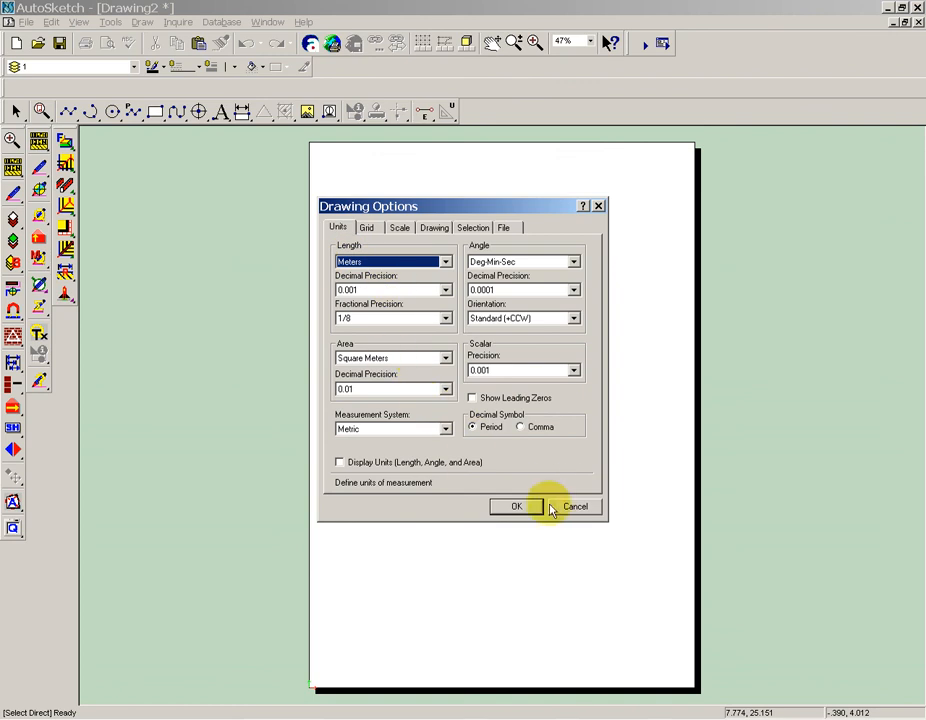
click(516, 506)
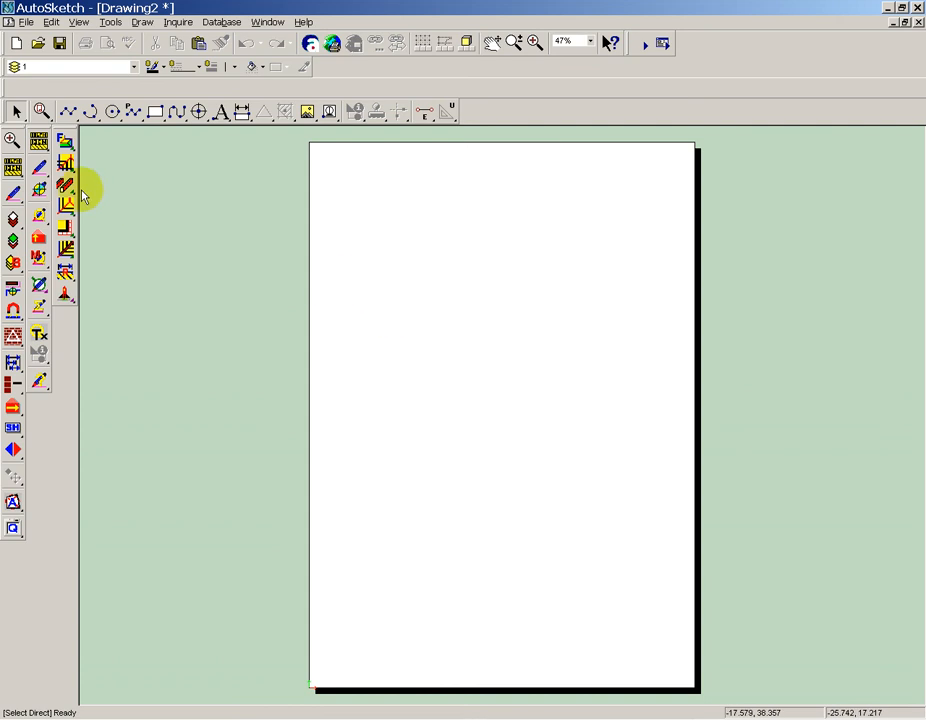
Step: Review the drawing's layer list and the database fields created by the setup
click(134, 68)
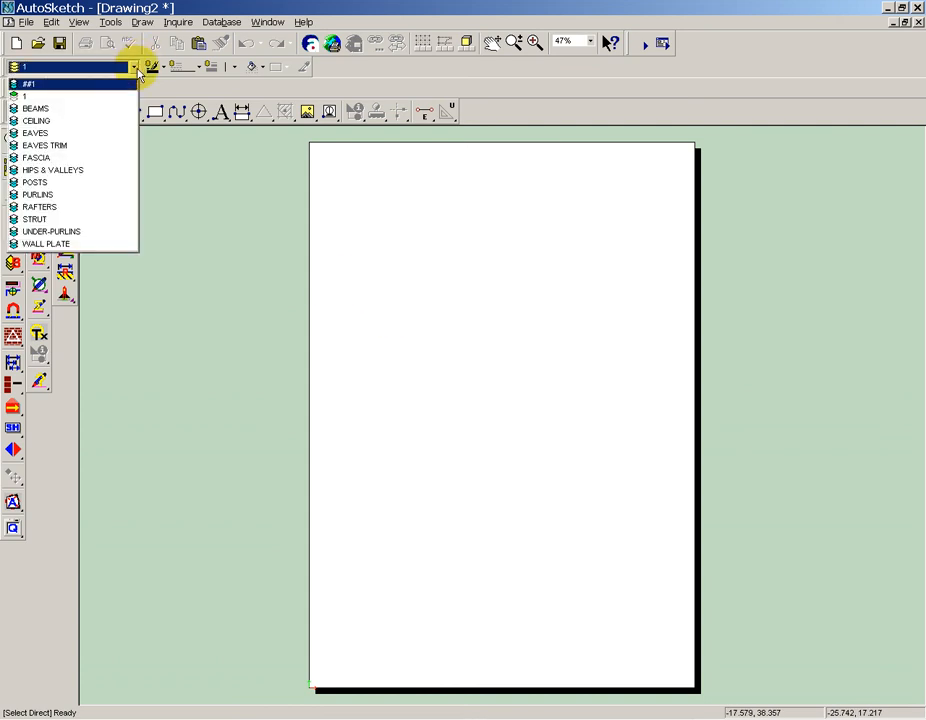
click(212, 181)
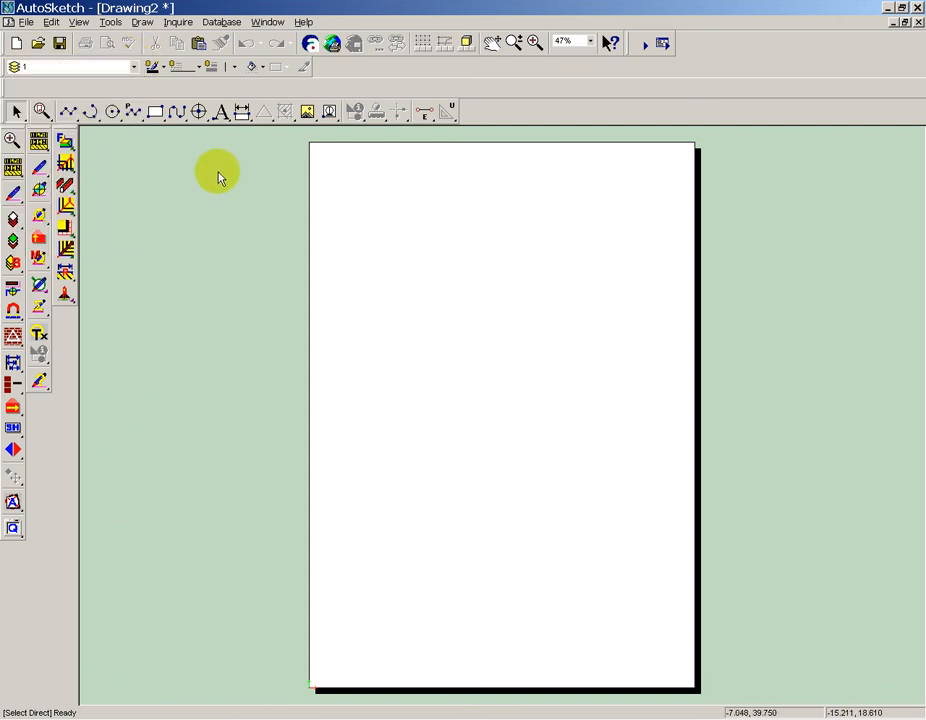
click(218, 23)
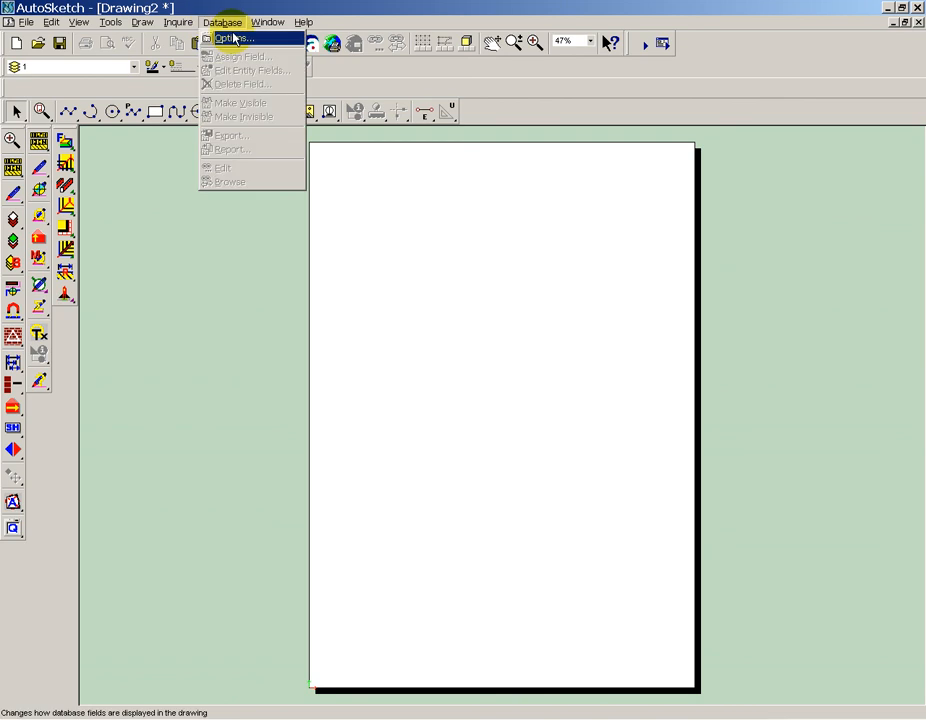
click(233, 40)
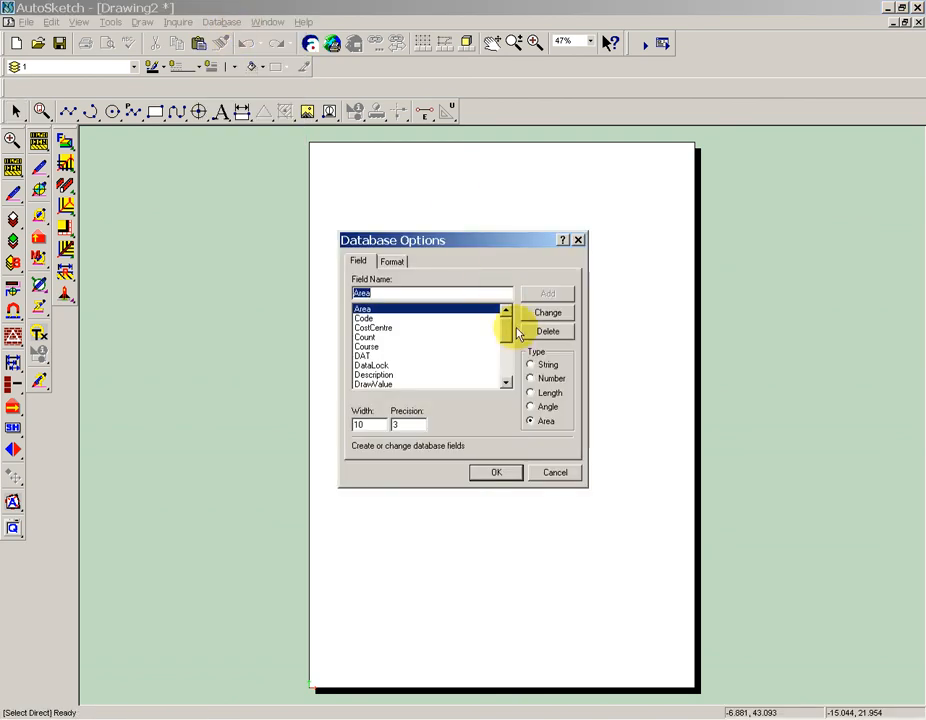
mouse_move(512, 328)
mouse_down()
mouse_move(512, 364)
mouse_move(508, 322)
mouse_up()
click(554, 474)
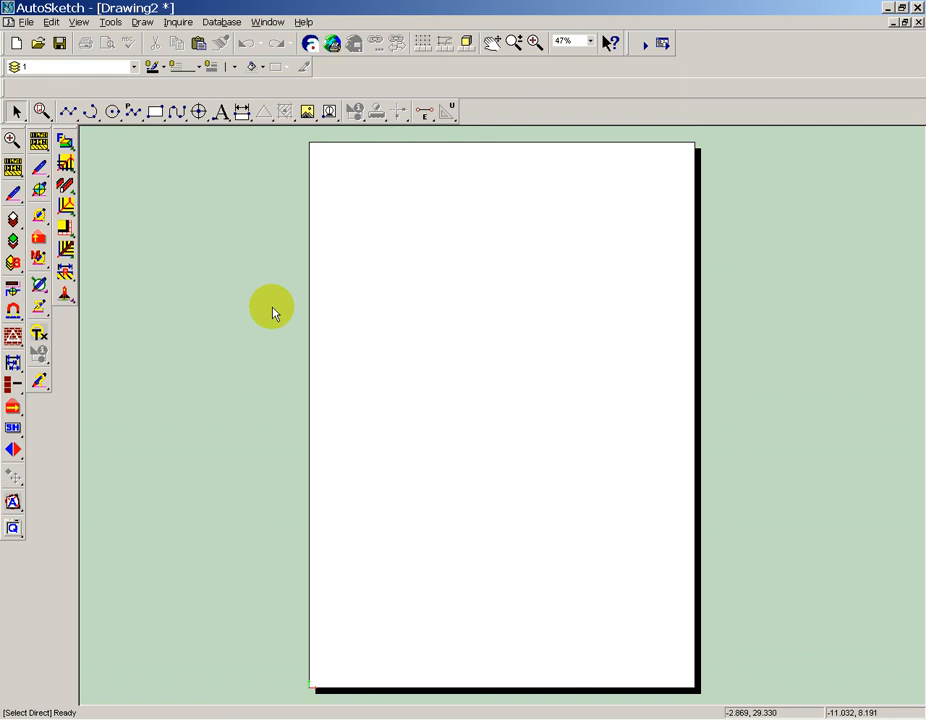
Step: Set Fascia as the item to draw and outline an eight-sided stepped roof about 12.8 by 14.5 m, leaving the lower-left corner open
click(38, 166)
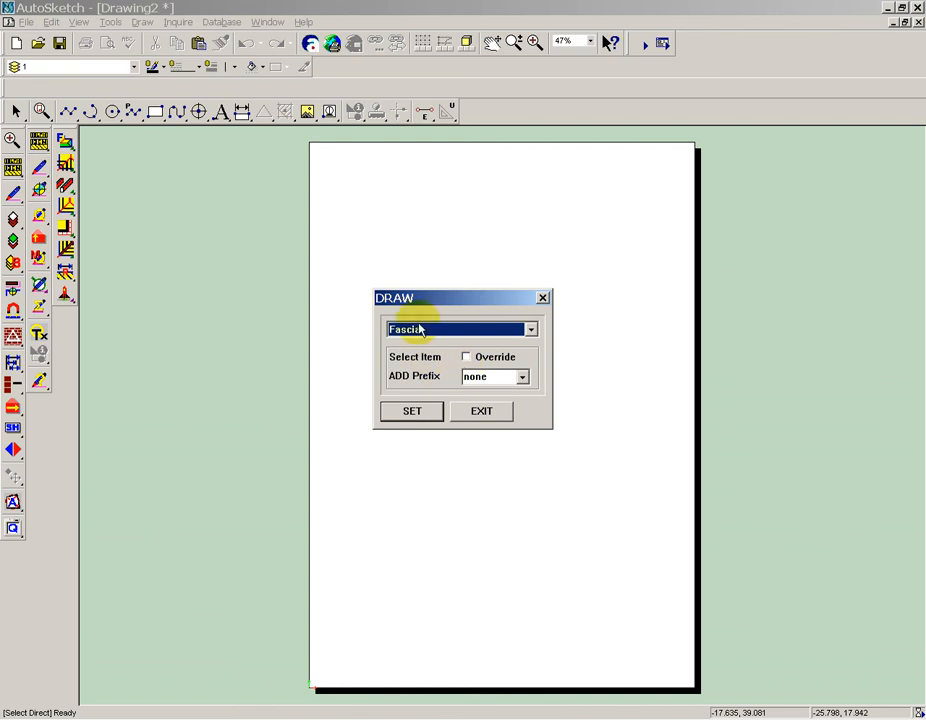
click(406, 413)
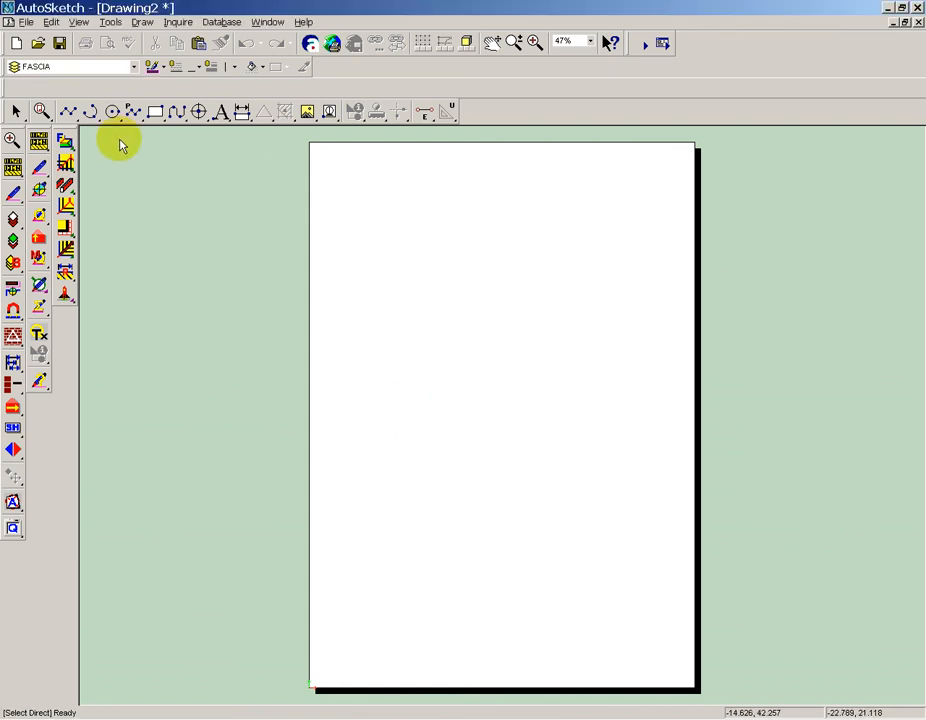
click(68, 113)
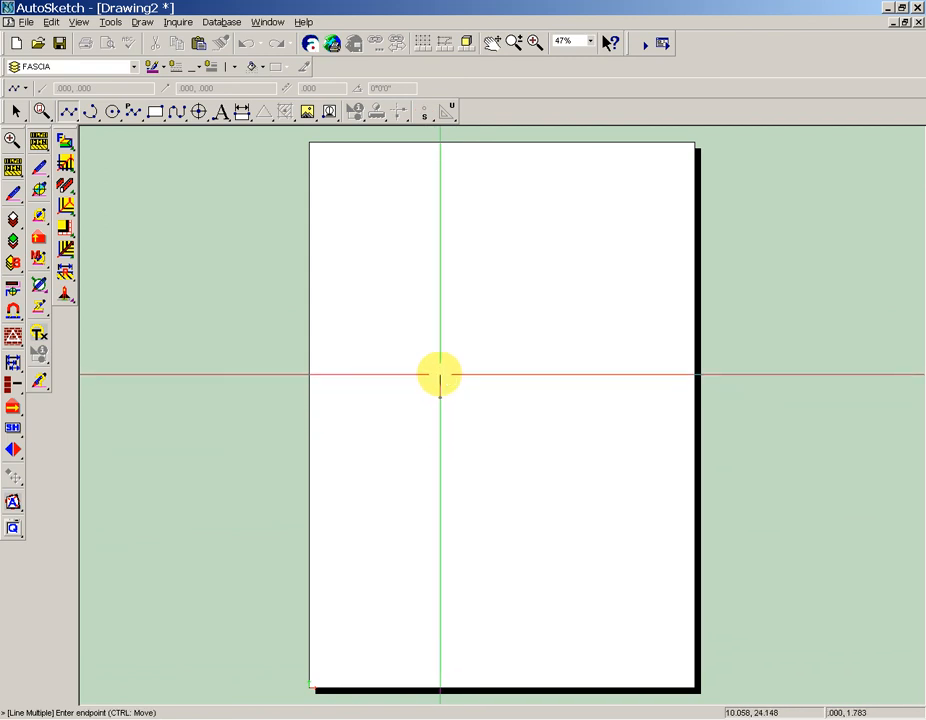
click(440, 308)
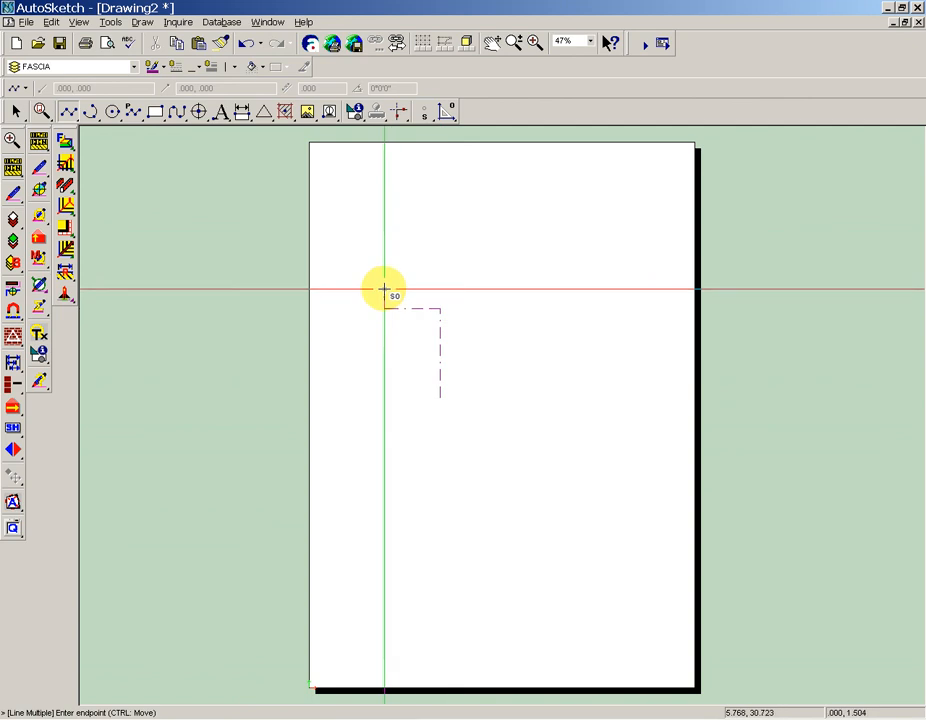
click(384, 290)
click(384, 233)
click(549, 233)
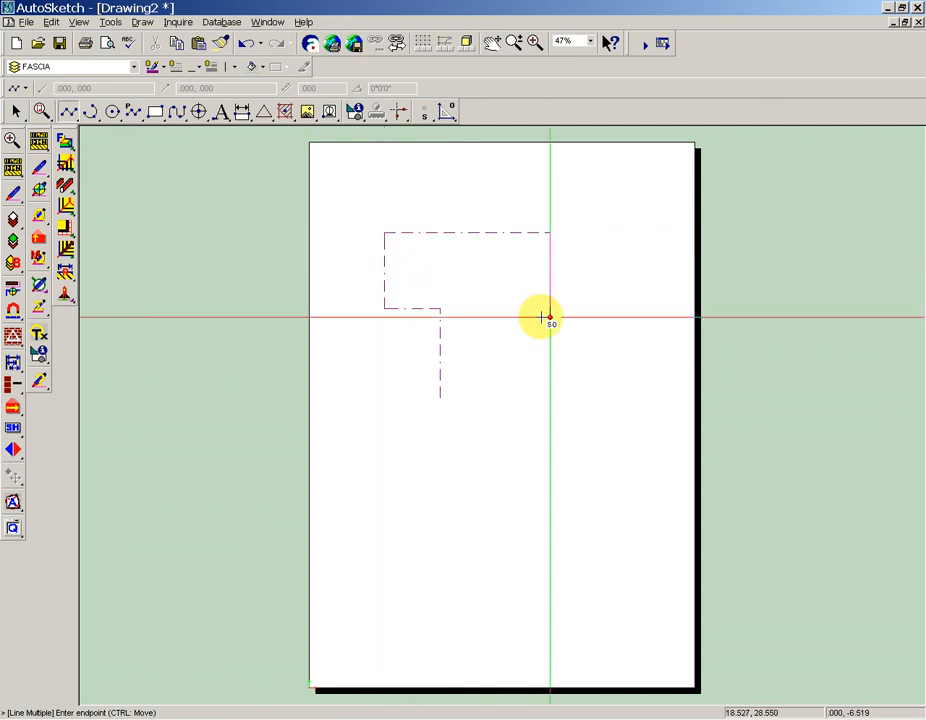
click(540, 362)
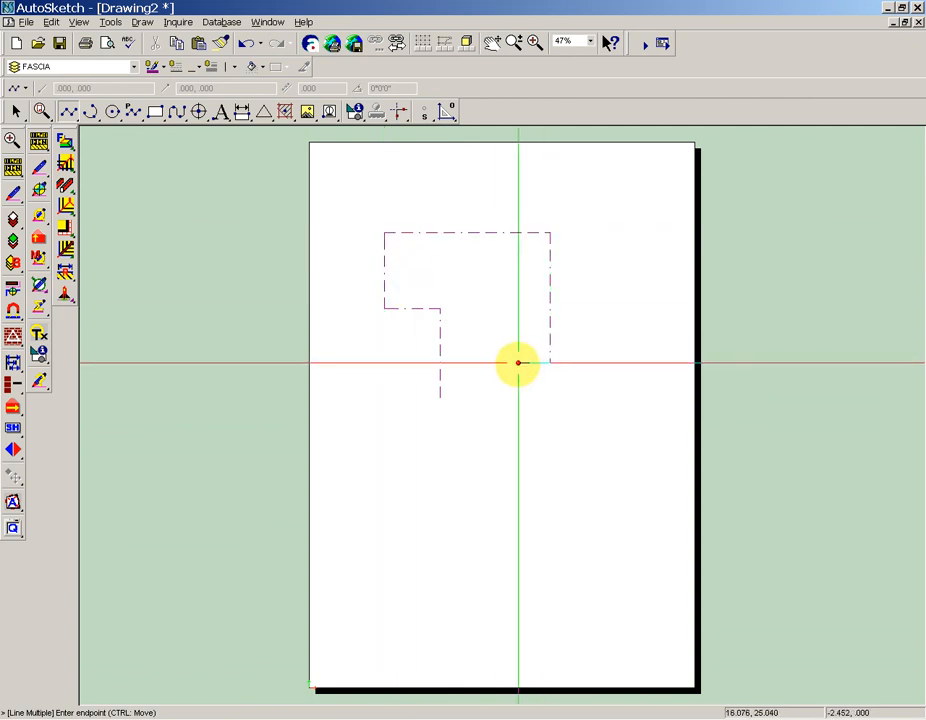
click(519, 363)
click(519, 420)
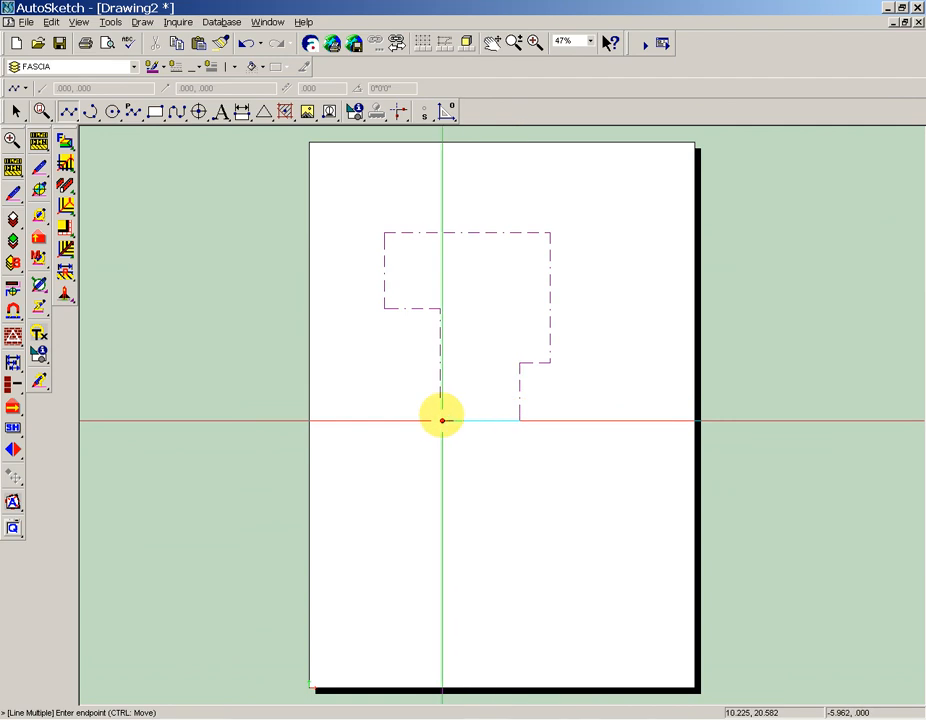
click(442, 420)
key(Escape)
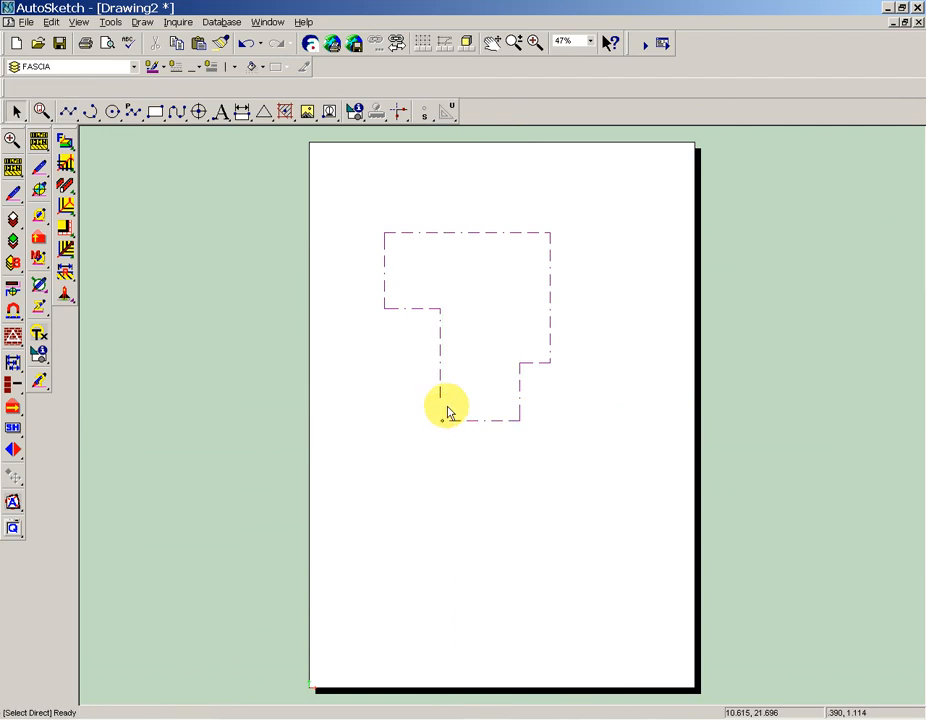
Step: Close the fascia outline's open lower-left corner with Trim Corner
click(398, 112)
click(440, 362)
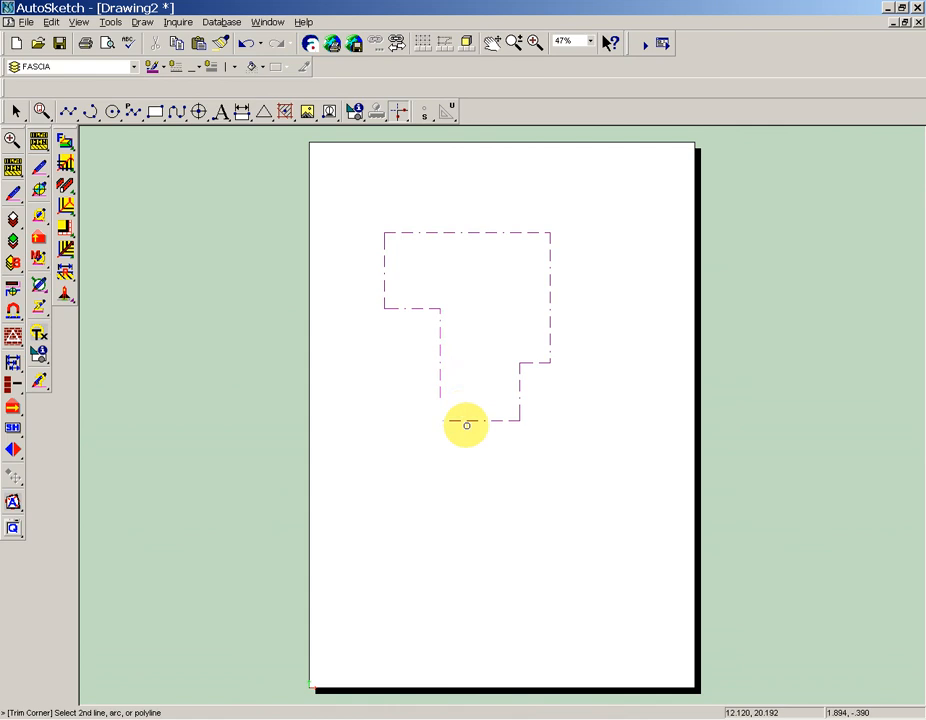
click(466, 421)
key(Escape)
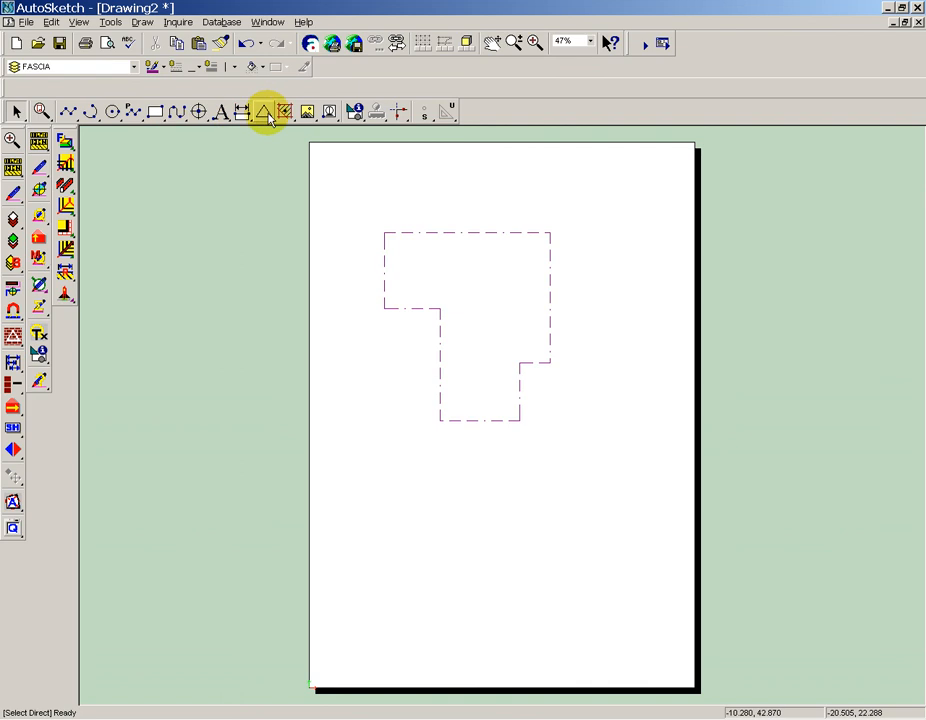
Step: Frame the main roof block's hips and ridge with Frame Rectangle, from the lower-right corner to the inner left wall and top edge
click(64, 145)
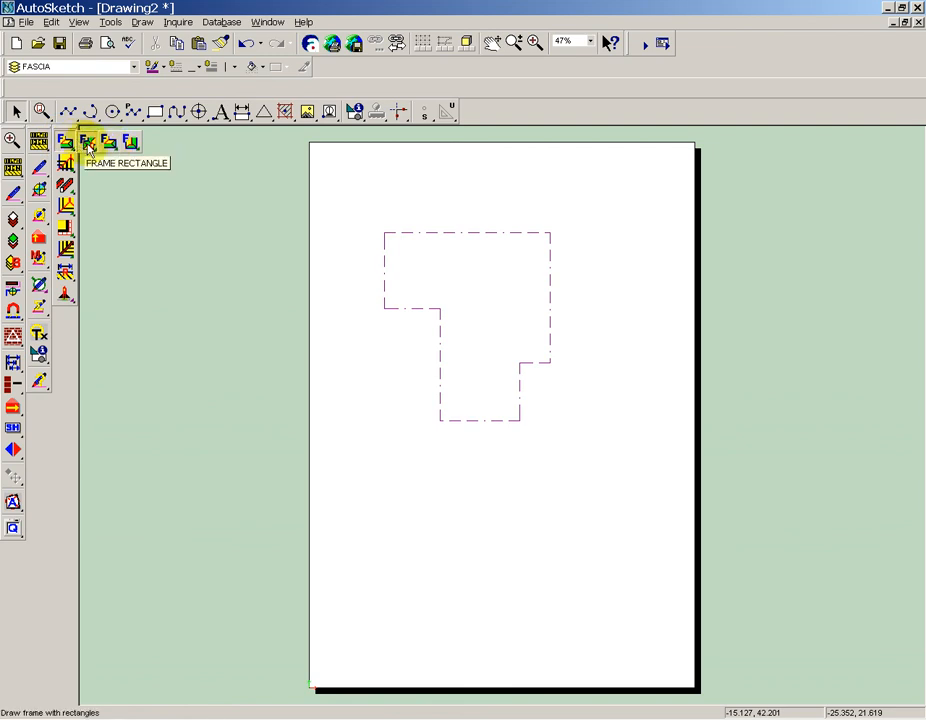
click(88, 146)
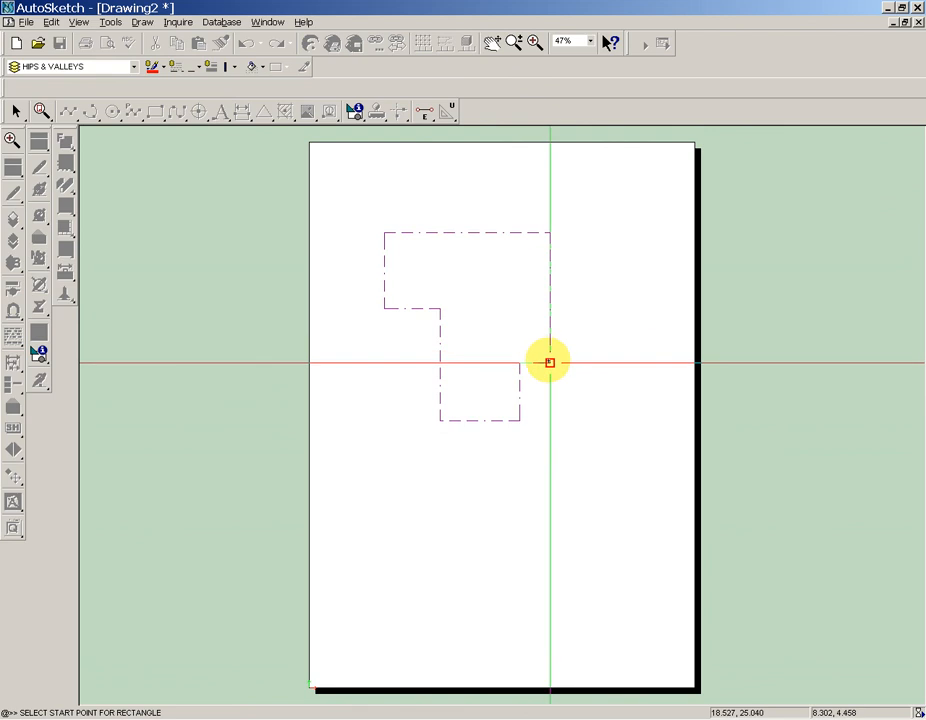
click(549, 362)
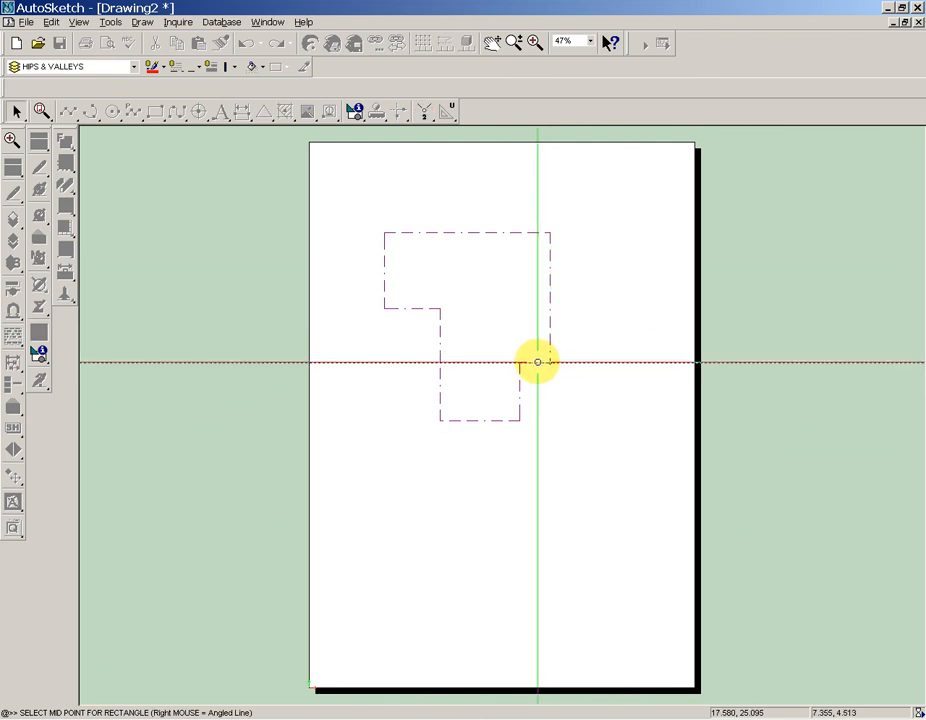
click(438, 354)
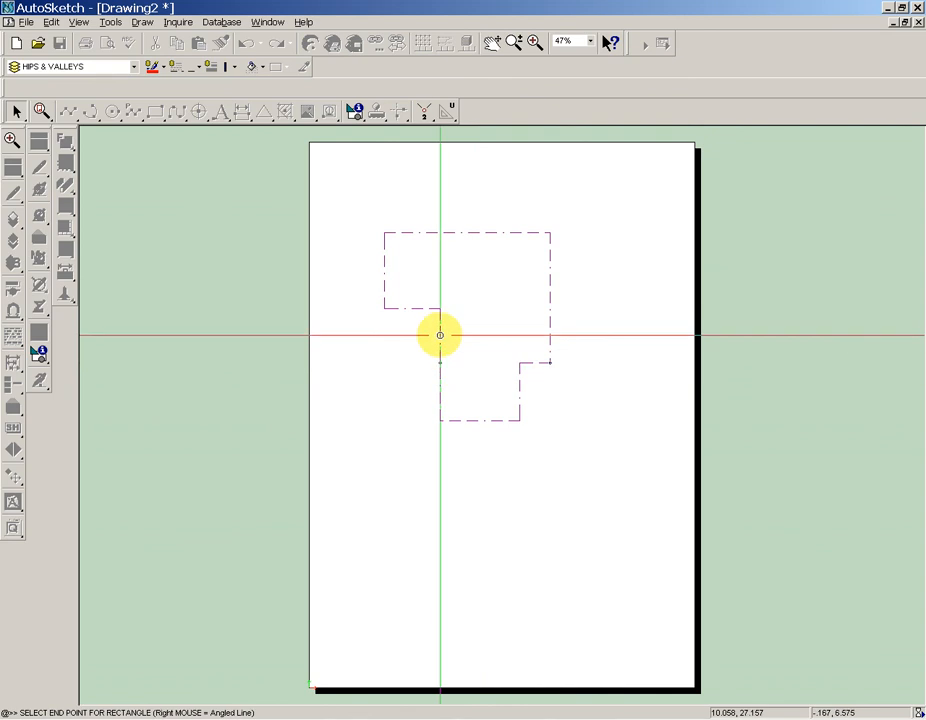
click(463, 232)
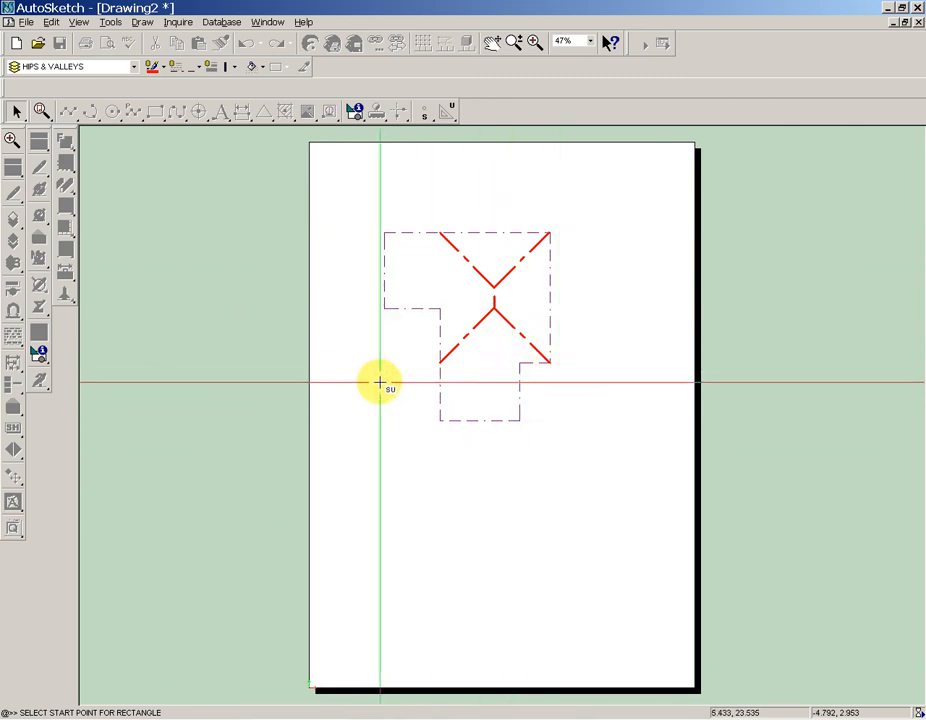
key(Escape)
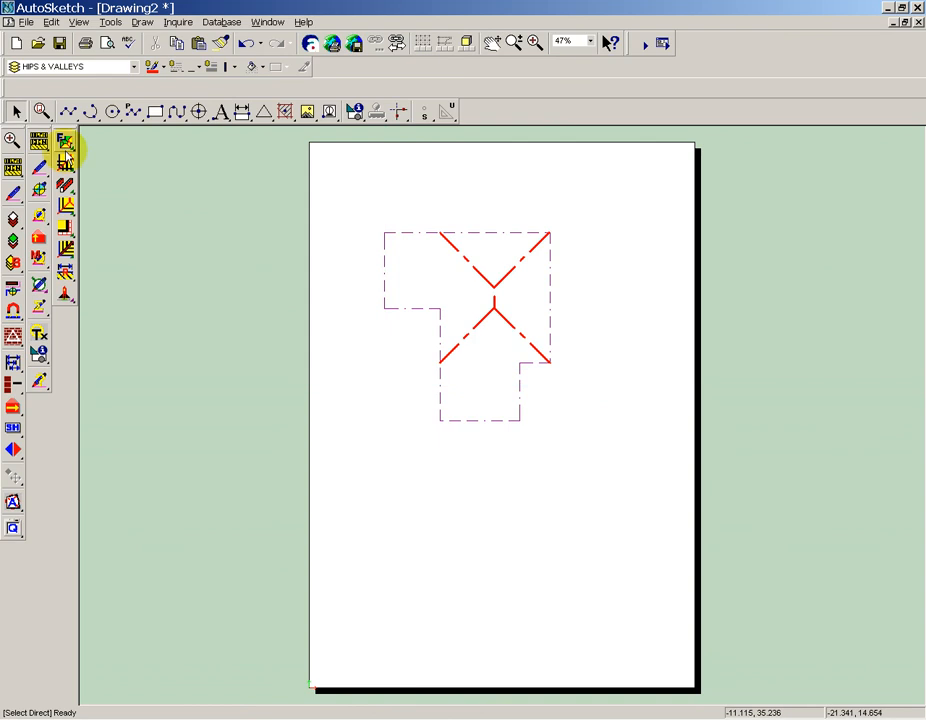
Step: Frame the hip end of the upper-left wing, joining it to the main roof with a valley from the inside corner
drag(64, 140, 111, 148)
click(111, 148)
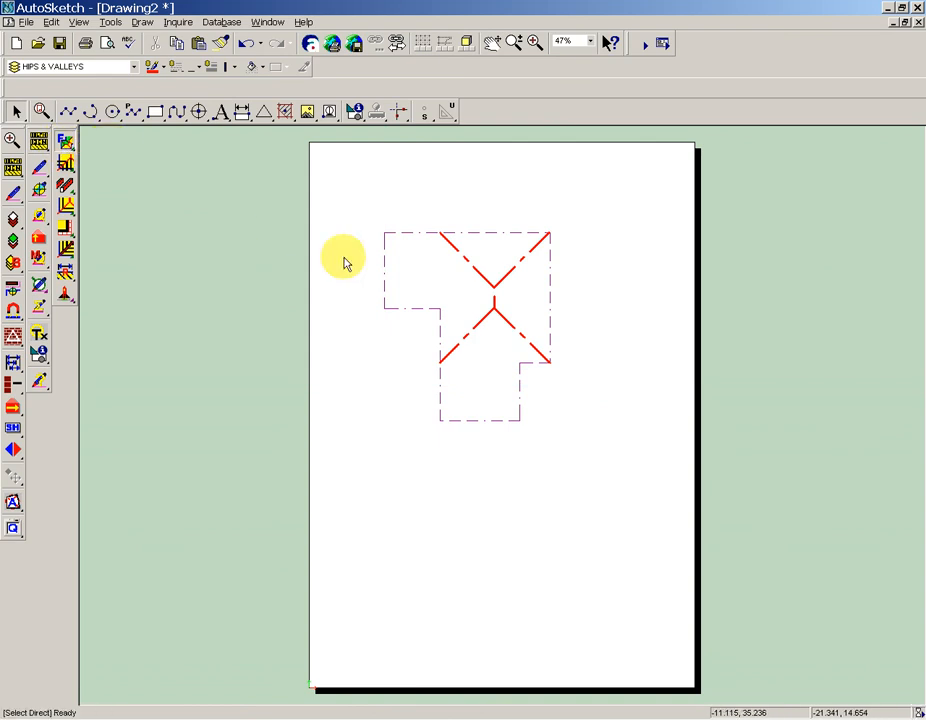
click(384, 232)
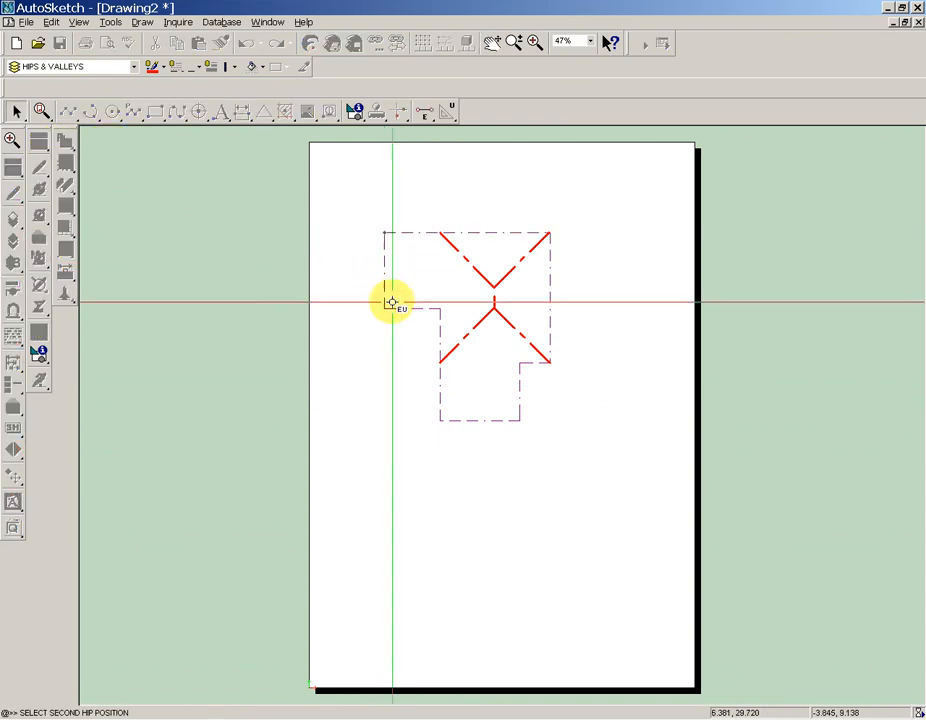
click(440, 308)
click(440, 308)
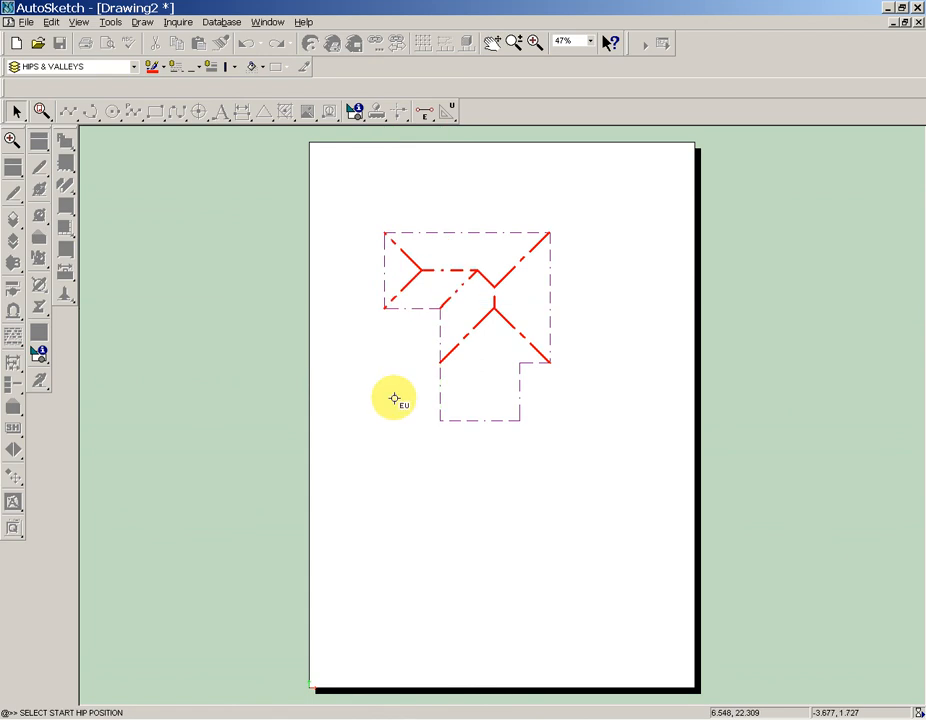
Step: Frame the hip end of the lower wing, joining its ridge and valley to the main roof
click(441, 421)
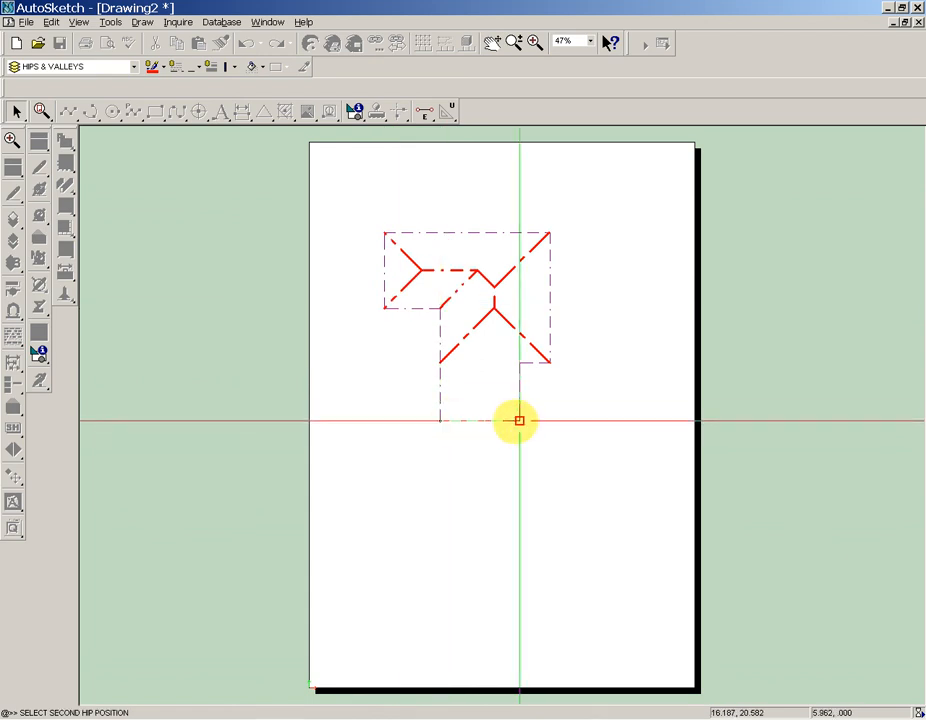
click(519, 420)
click(514, 386)
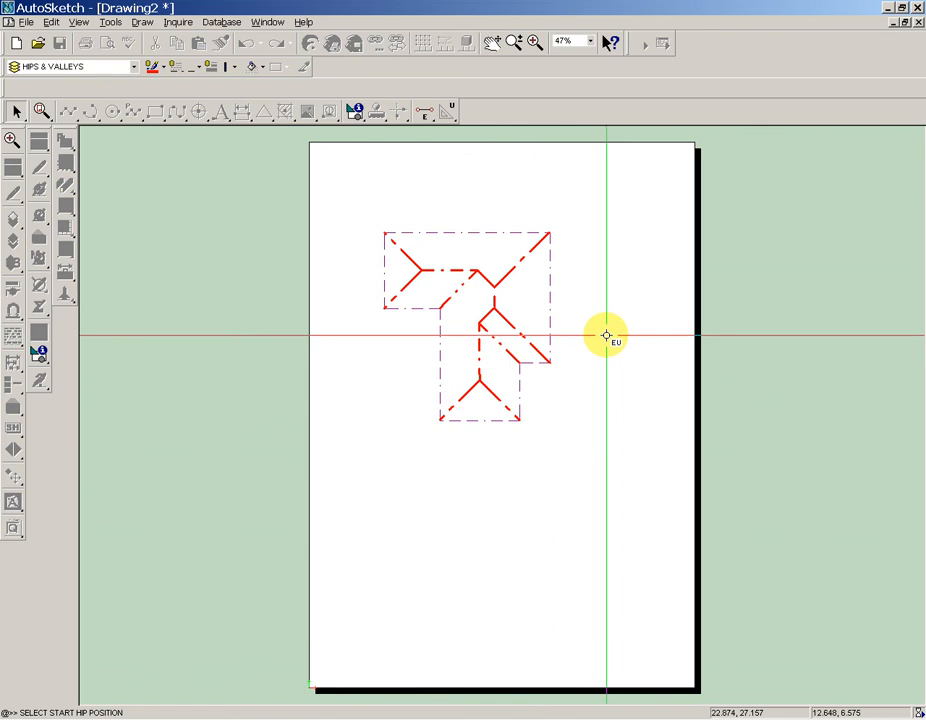
key(Escape)
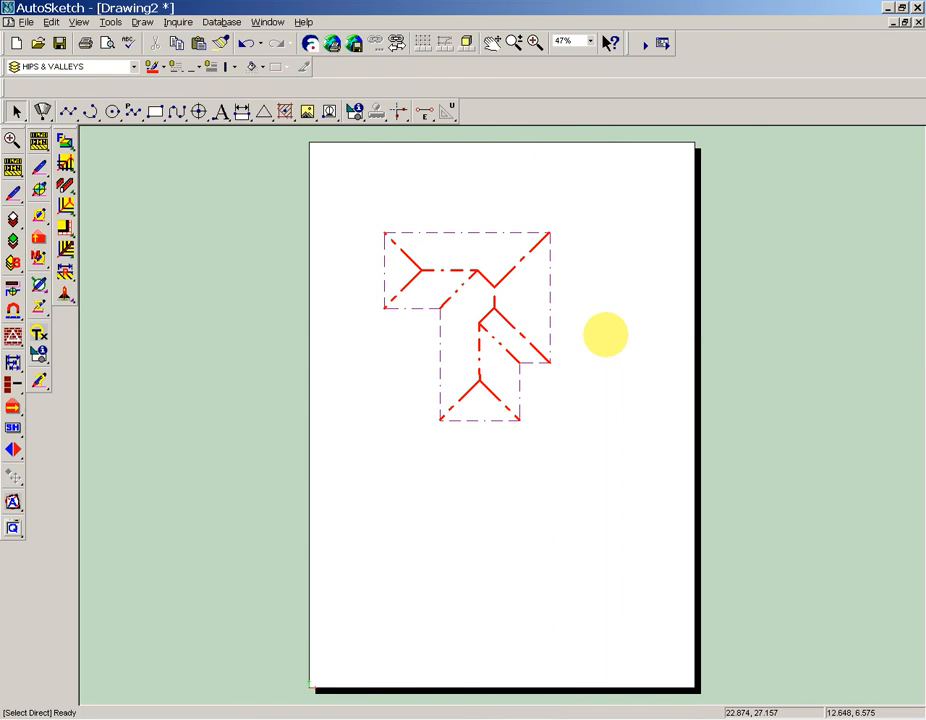
Step: Open the quantity values for Fascia within the page and examine its material, code and user values
key(z)
key(e)
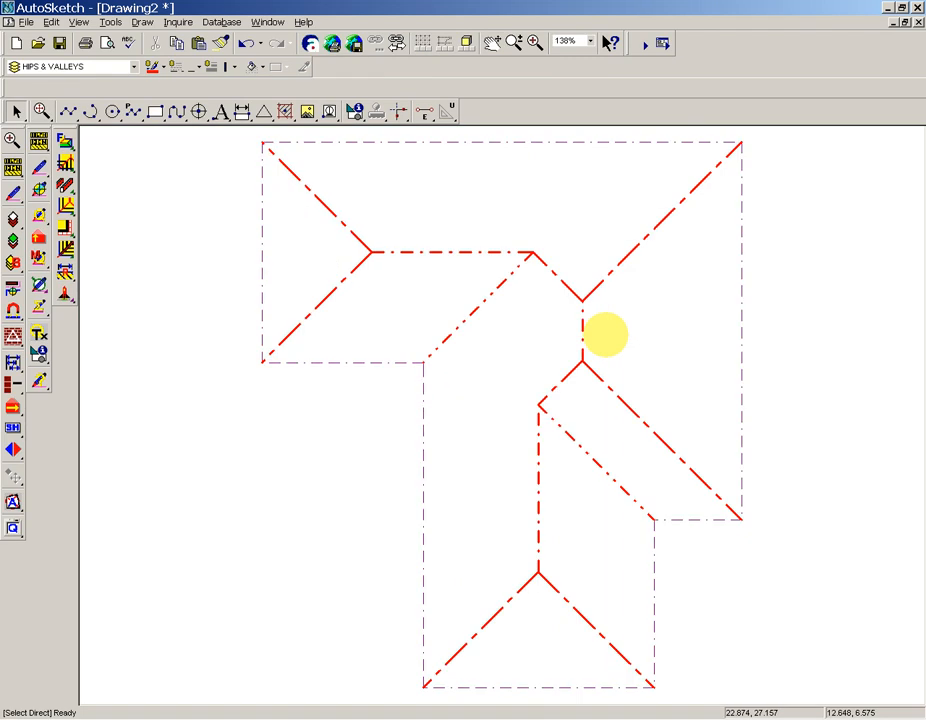
click(38, 216)
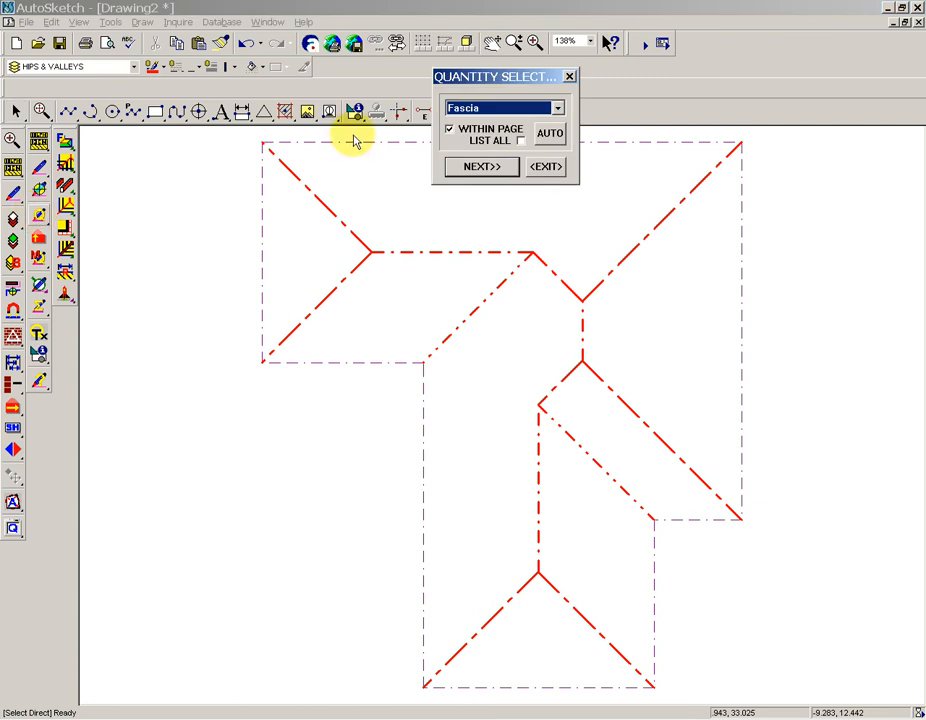
click(489, 167)
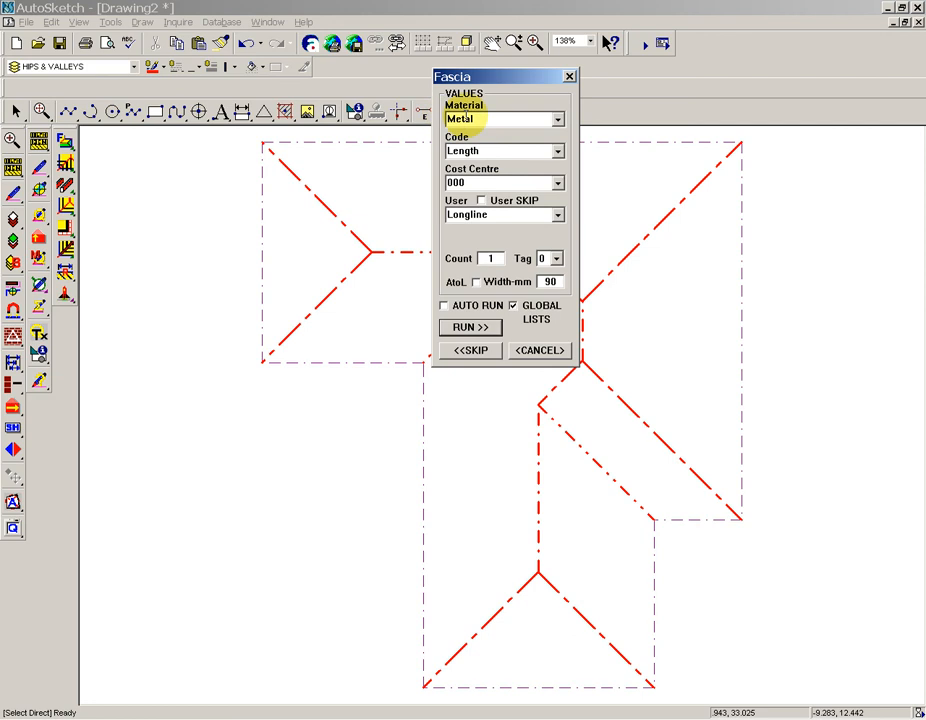
double_click(473, 118)
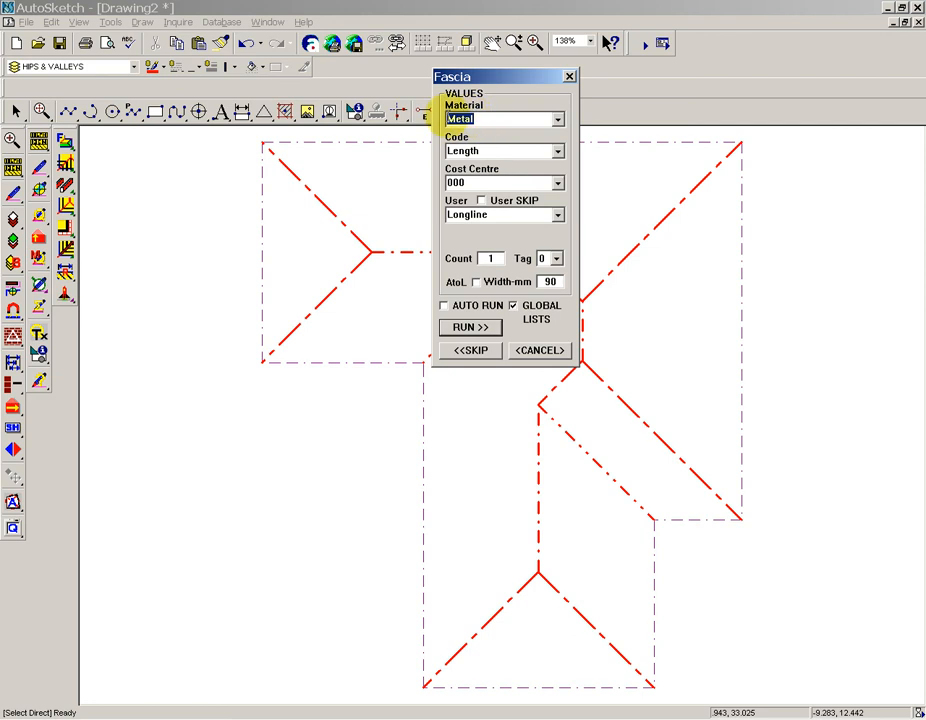
double_click(483, 149)
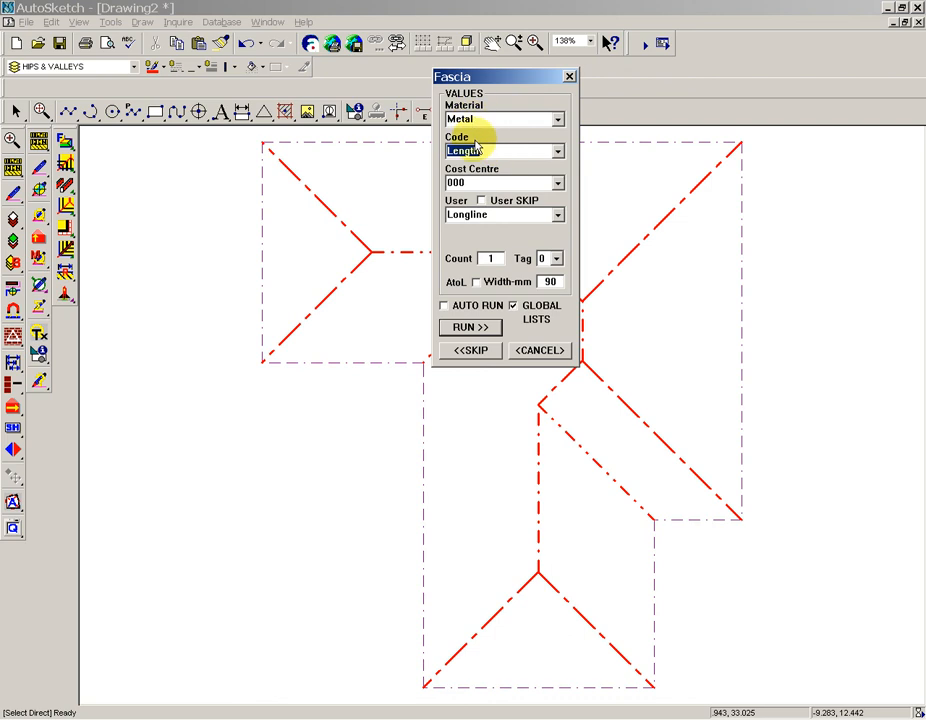
click(490, 118)
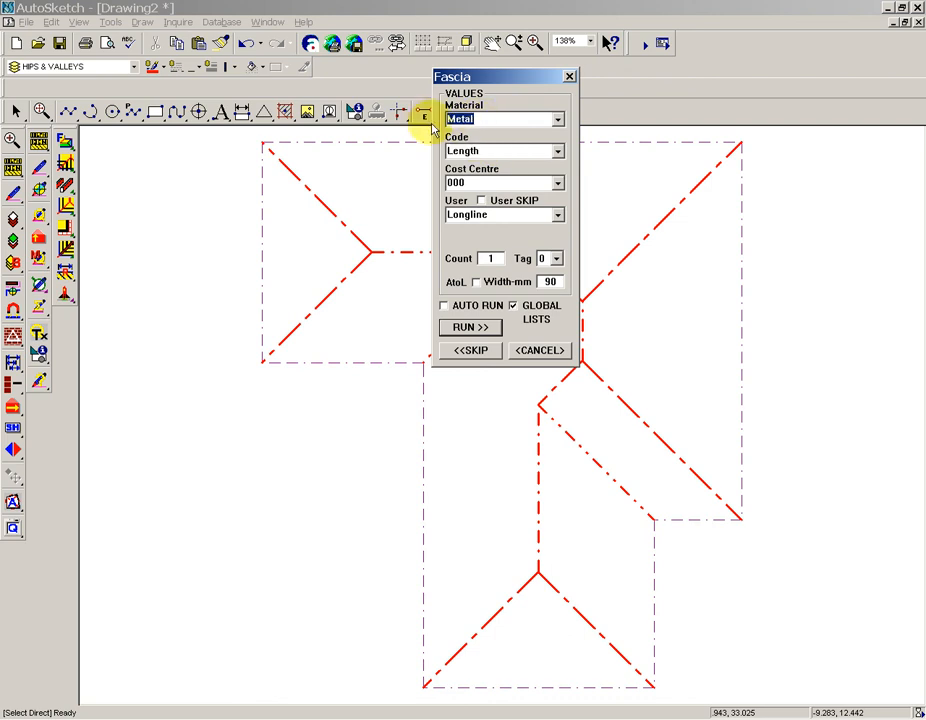
click(495, 150)
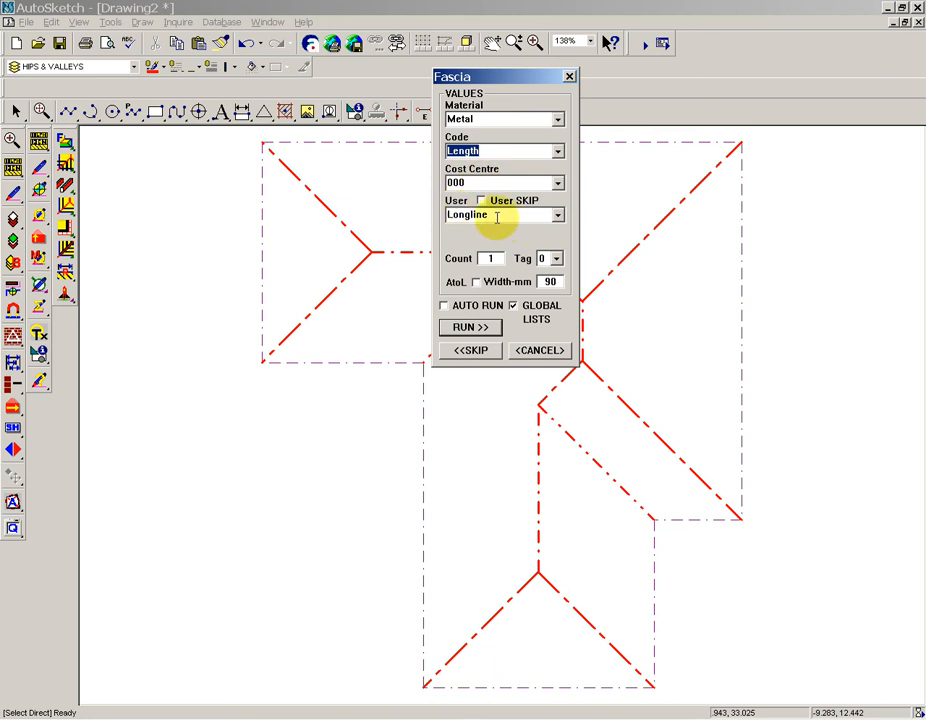
drag(497, 217, 442, 212)
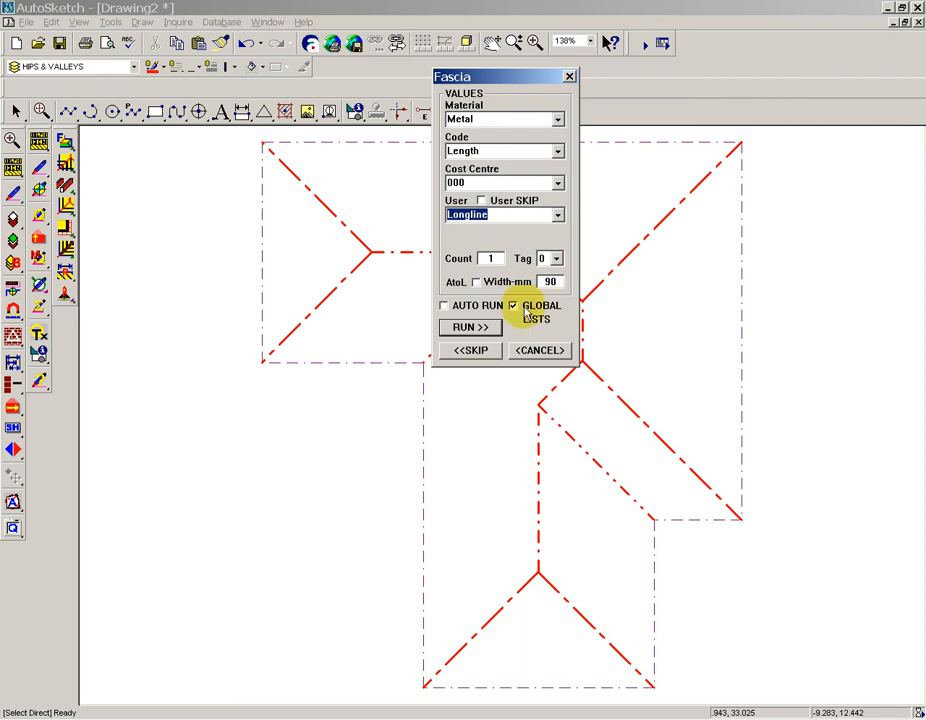
Step: Review the global user list for Fascia, turn off Global Lists and run the Fascia values
click(558, 215)
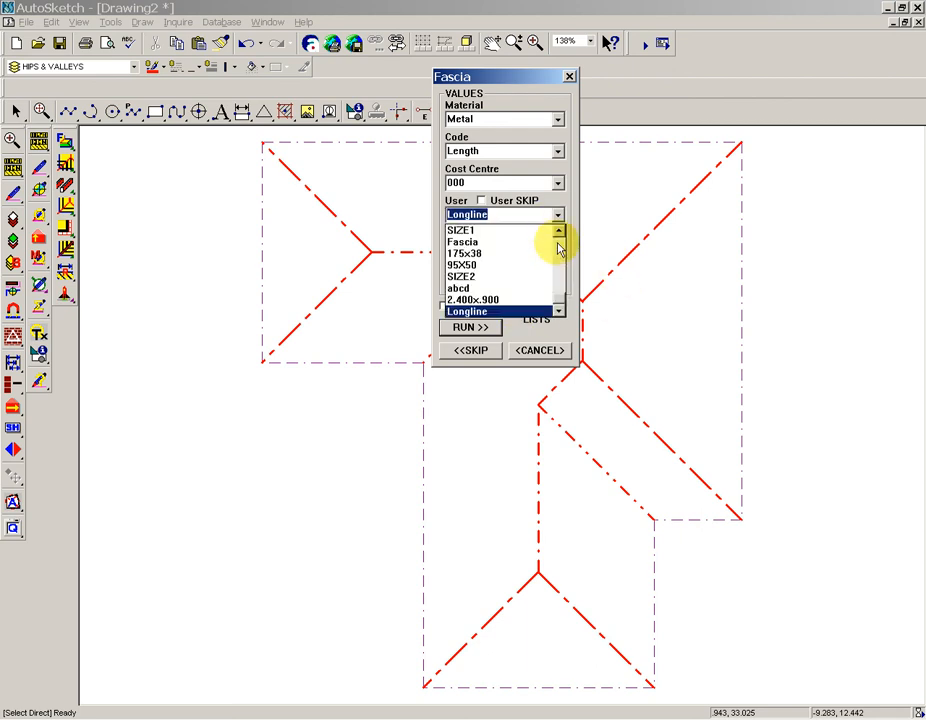
mouse_move(556, 295)
mouse_down()
mouse_move(562, 238)
mouse_move(562, 310)
mouse_up()
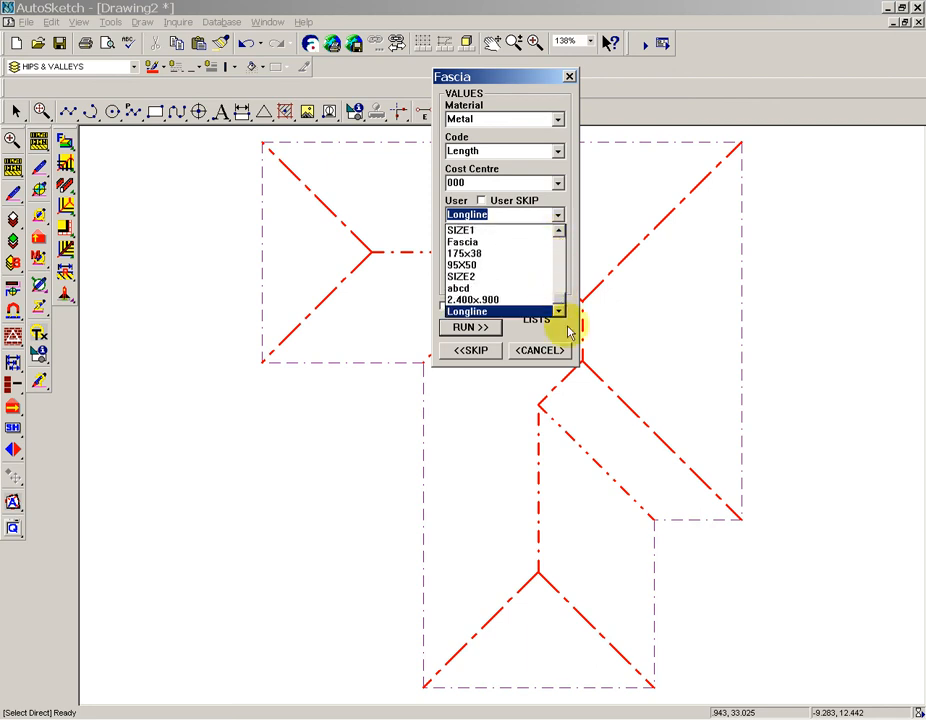
click(570, 323)
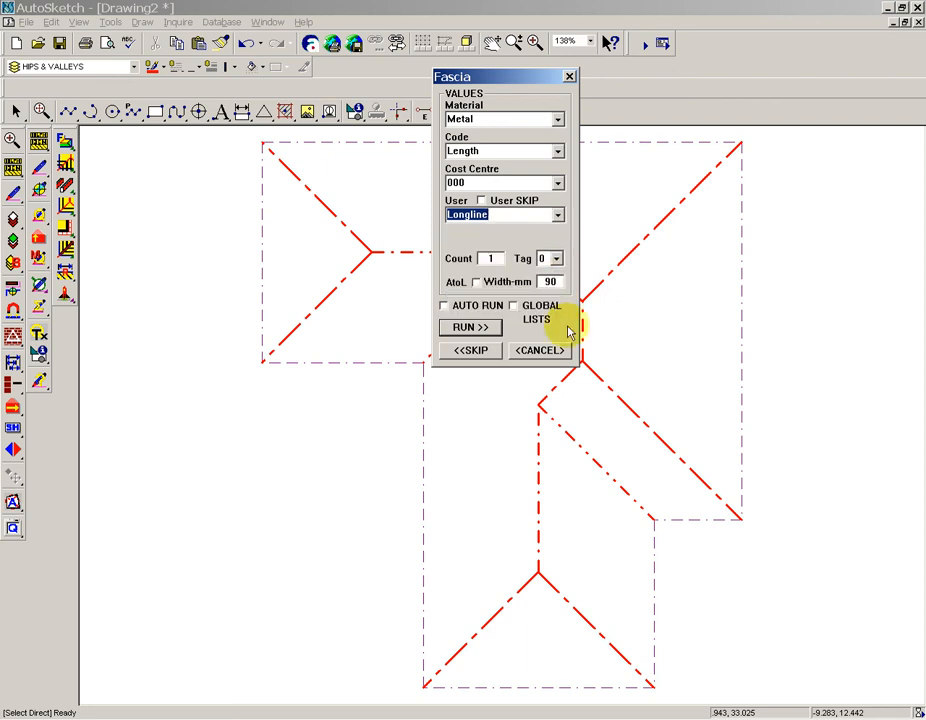
click(468, 327)
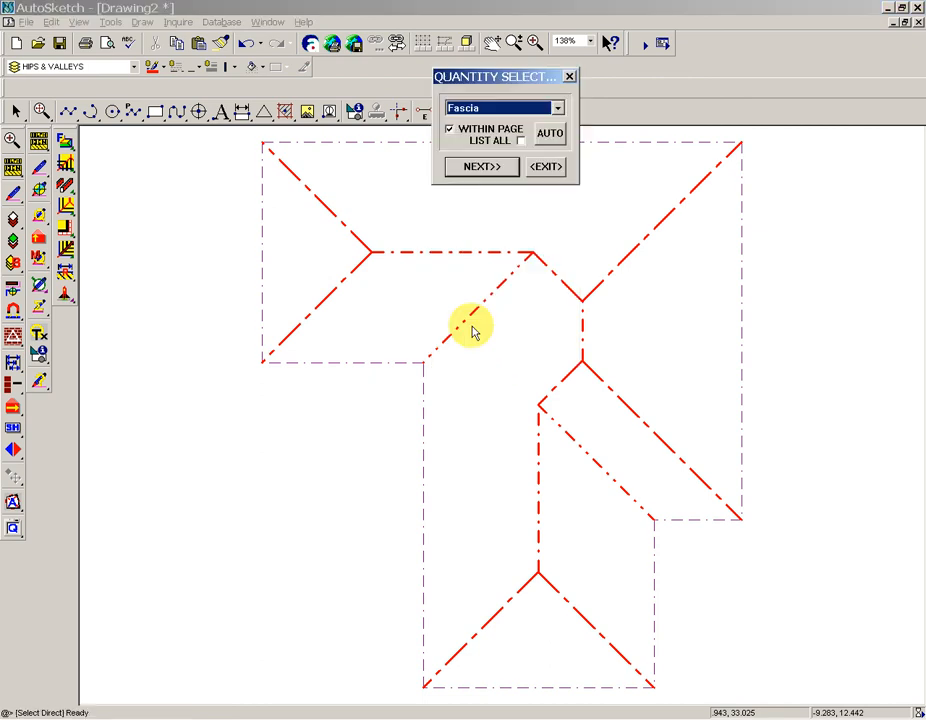
Step: Reopen the Fascia quantity values and examine the non-global lists for user, cost centre, code and material
click(488, 166)
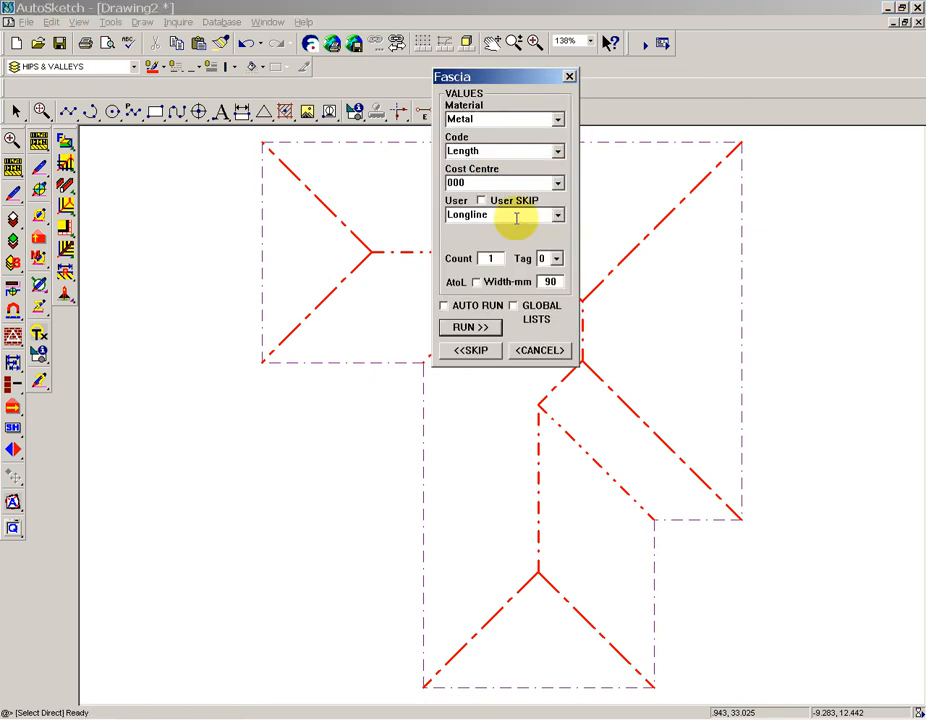
click(558, 215)
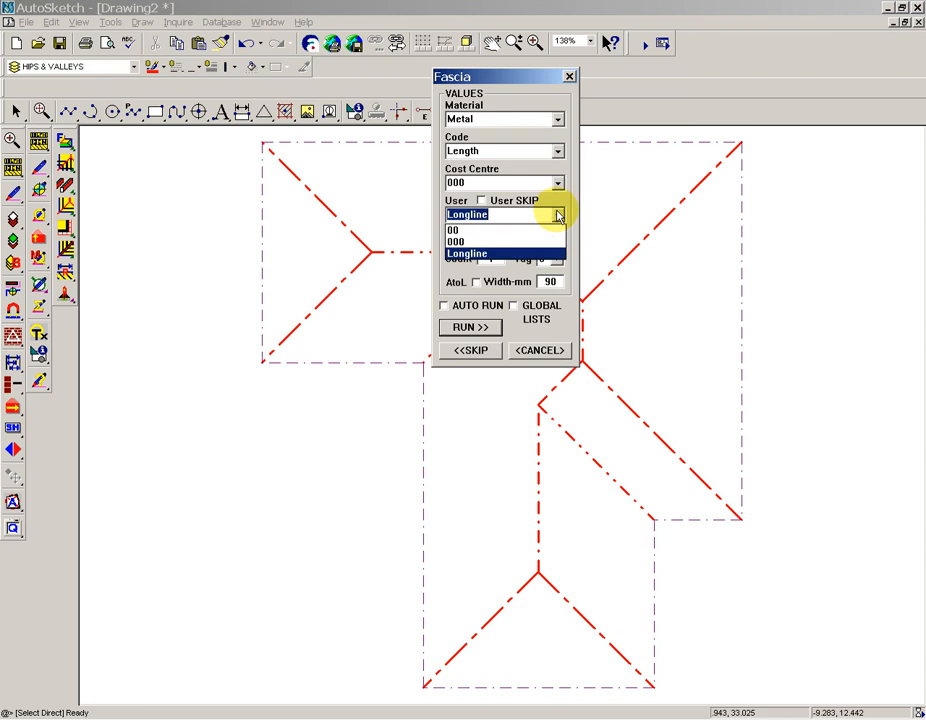
click(558, 183)
click(558, 183)
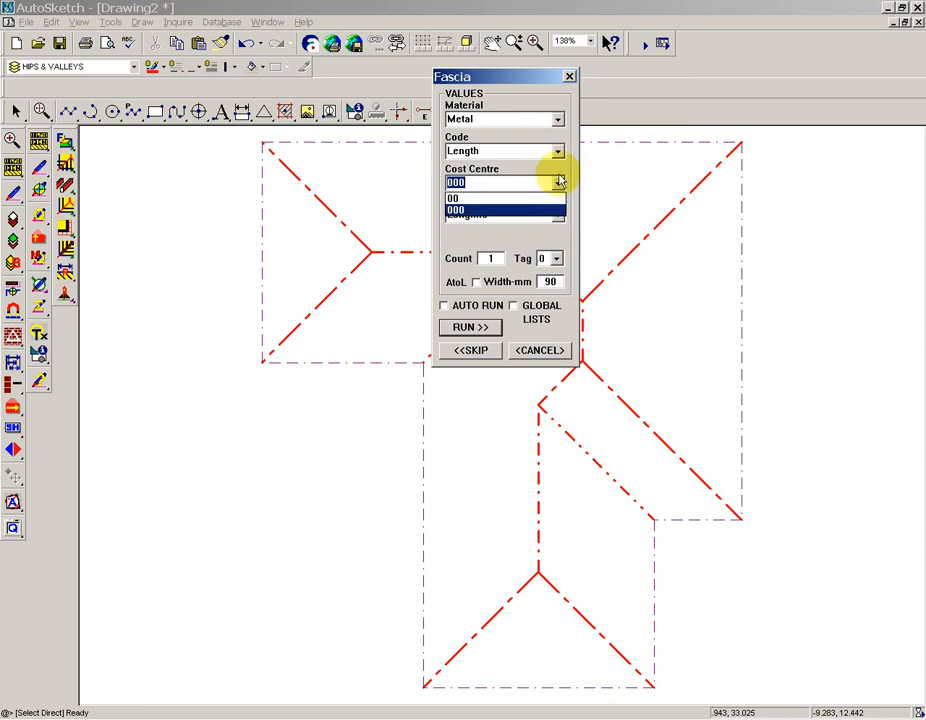
click(558, 151)
click(558, 151)
click(558, 151)
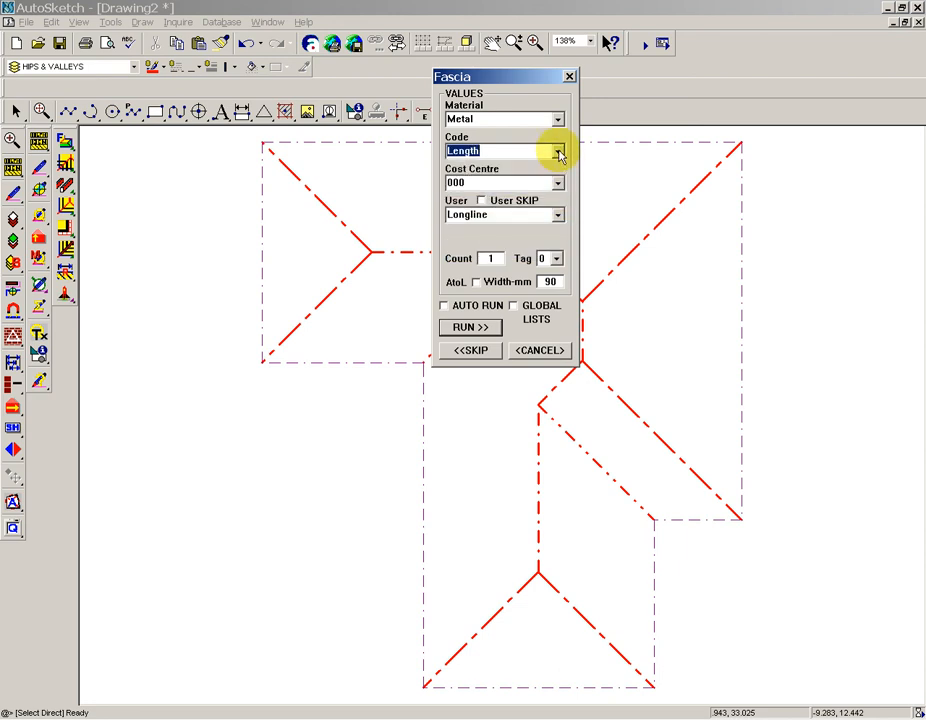
click(558, 119)
click(558, 119)
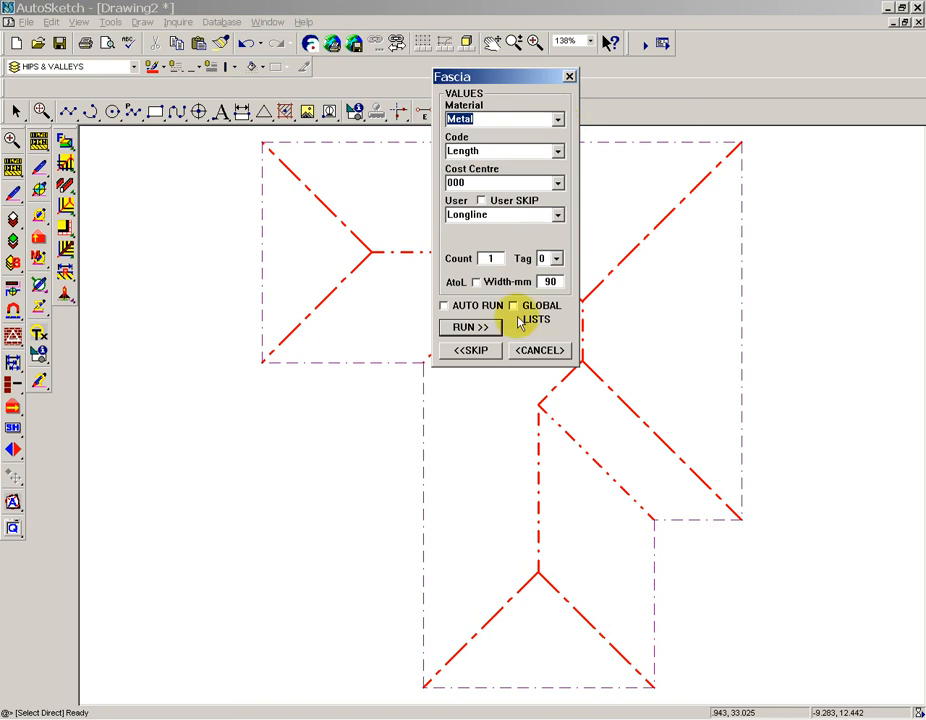
Step: Turn on Auto Run for Fascia, run its values and exit the quantity selection
click(443, 307)
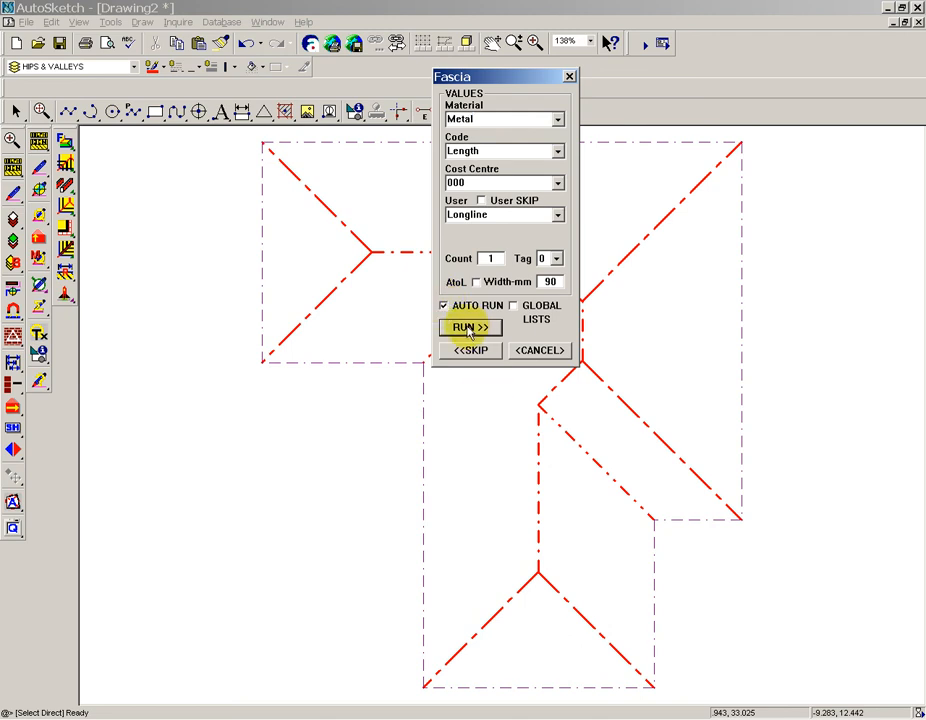
click(467, 328)
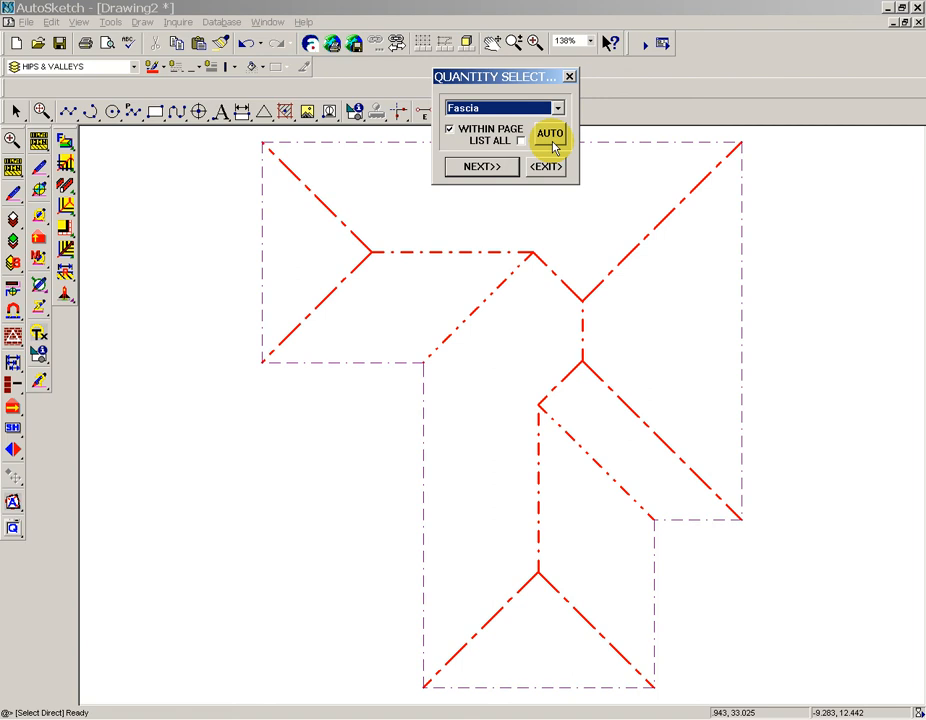
click(540, 167)
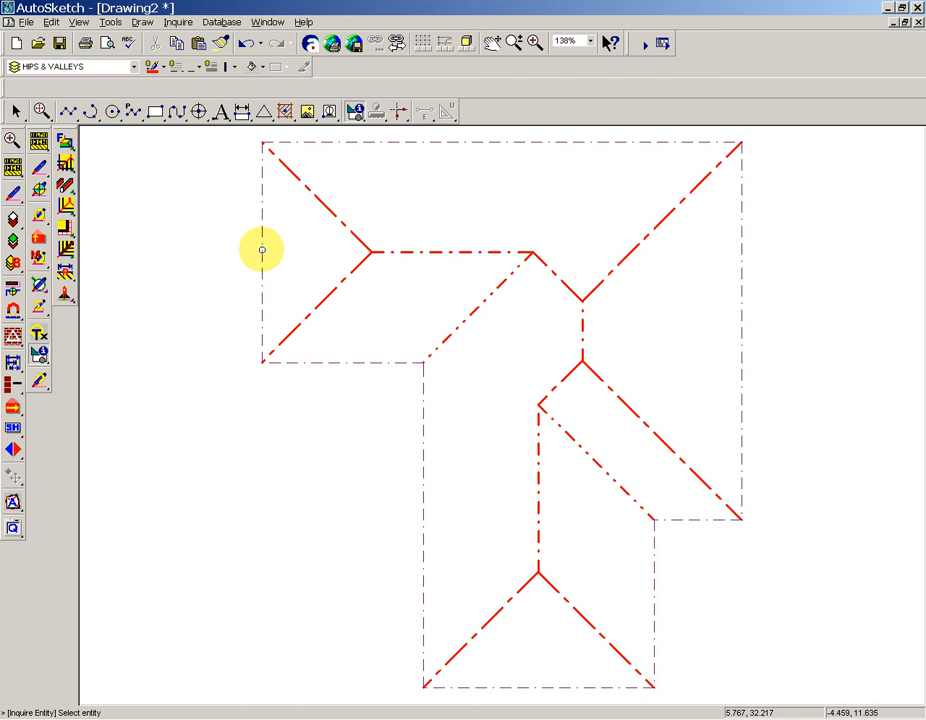
Step: Inquire the properties of the fascia line at the left end of the upper-left wing
click(262, 250)
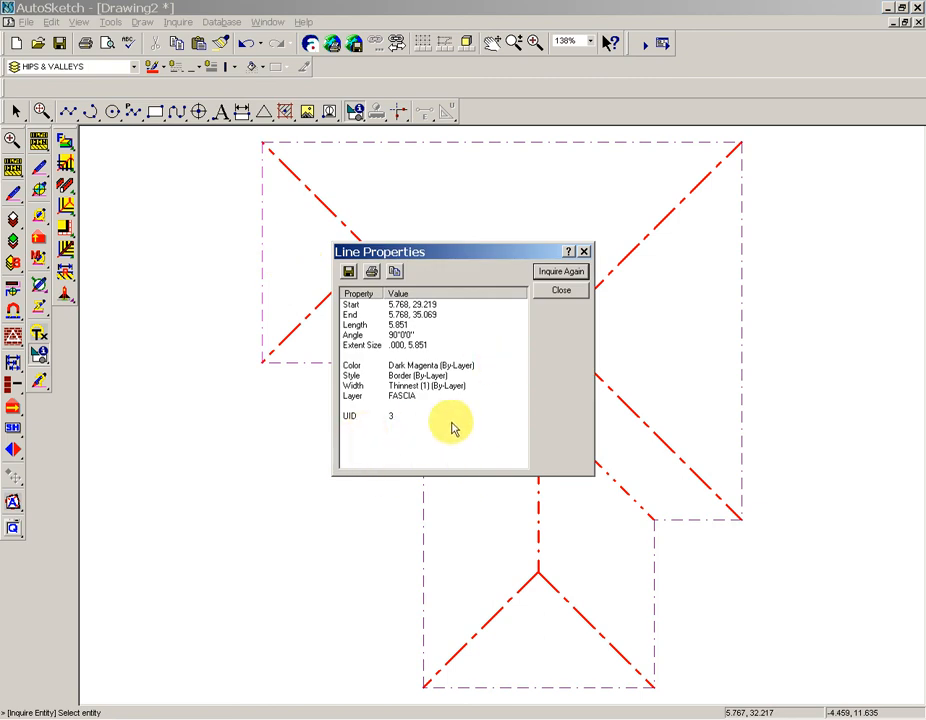
click(561, 296)
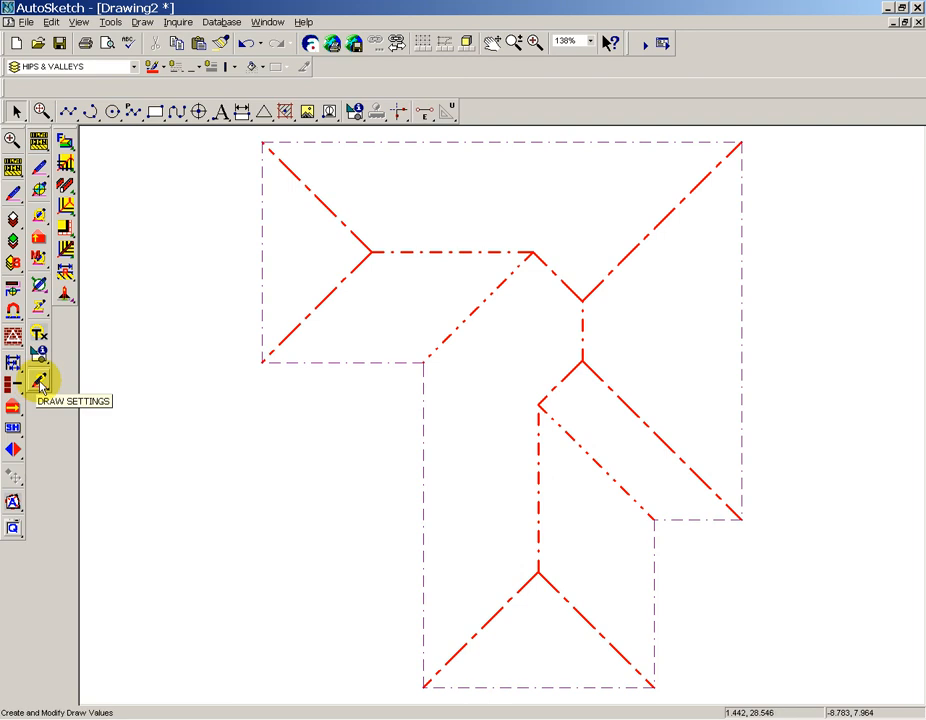
Step: In the draw setup for Fascia, review the length values and enable the Auto, Totals and Length calculations
click(40, 383)
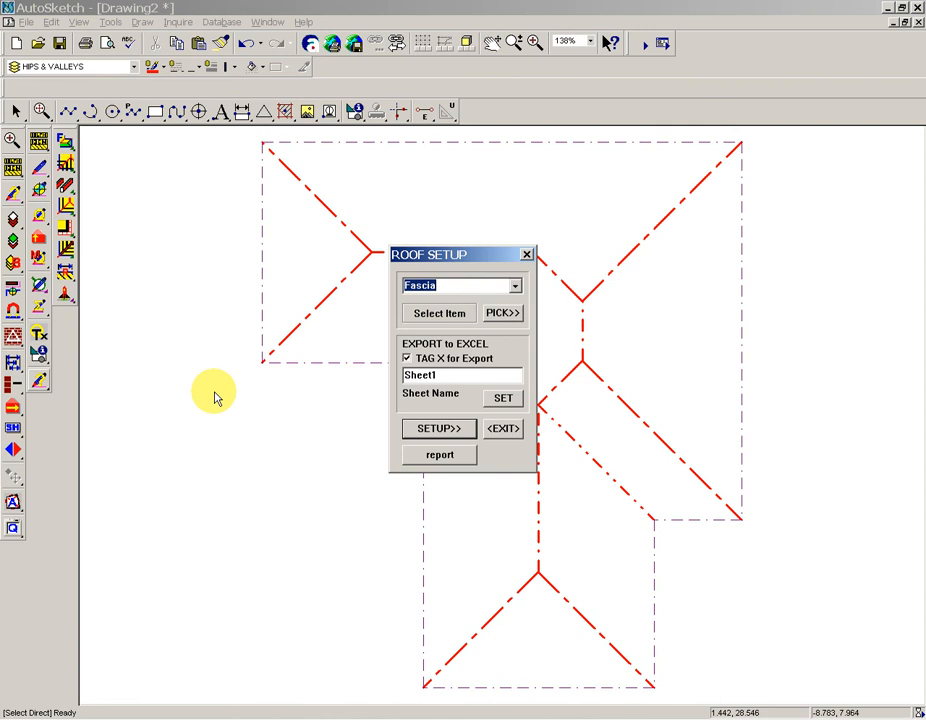
click(457, 431)
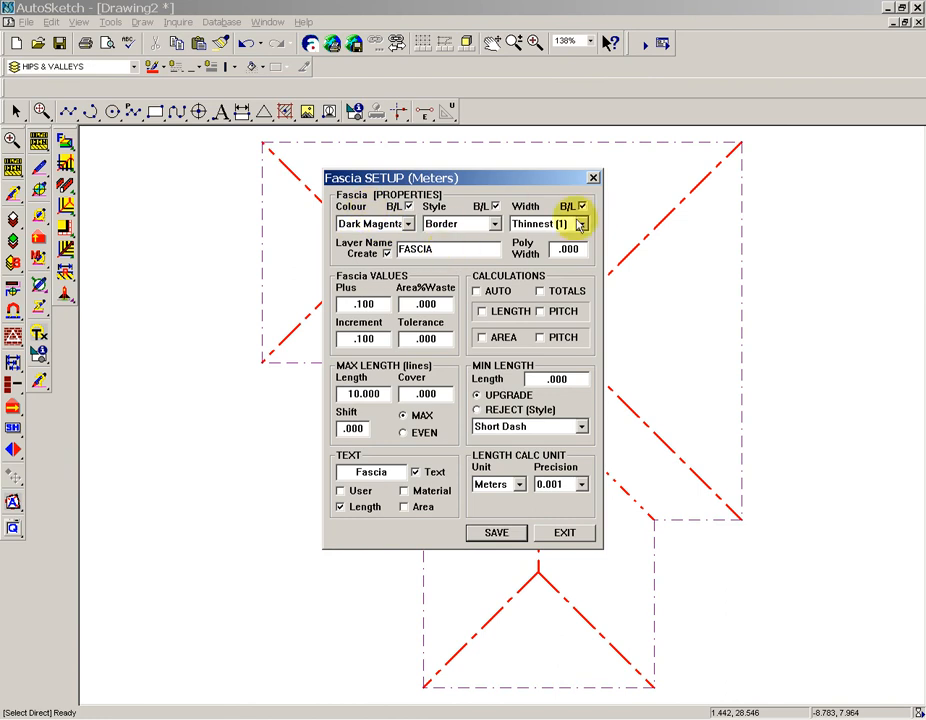
double_click(381, 307)
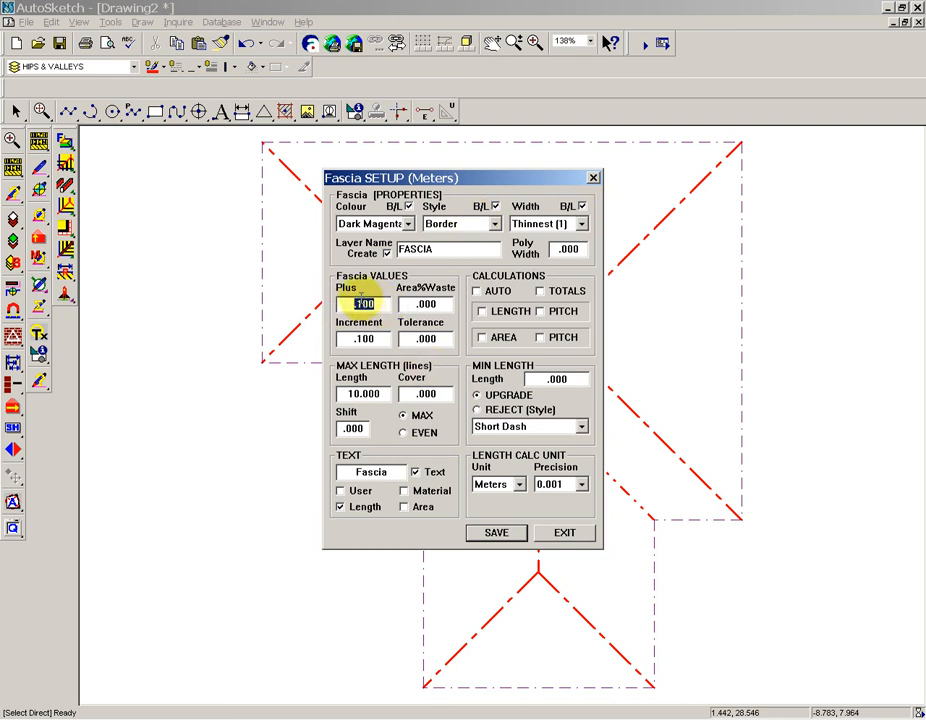
double_click(358, 340)
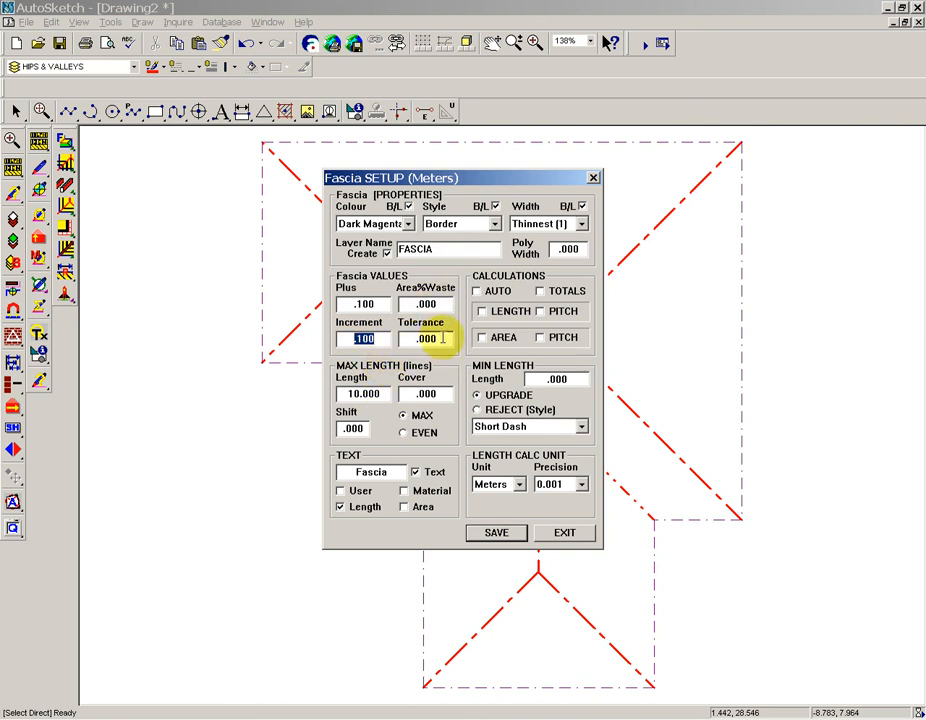
double_click(363, 393)
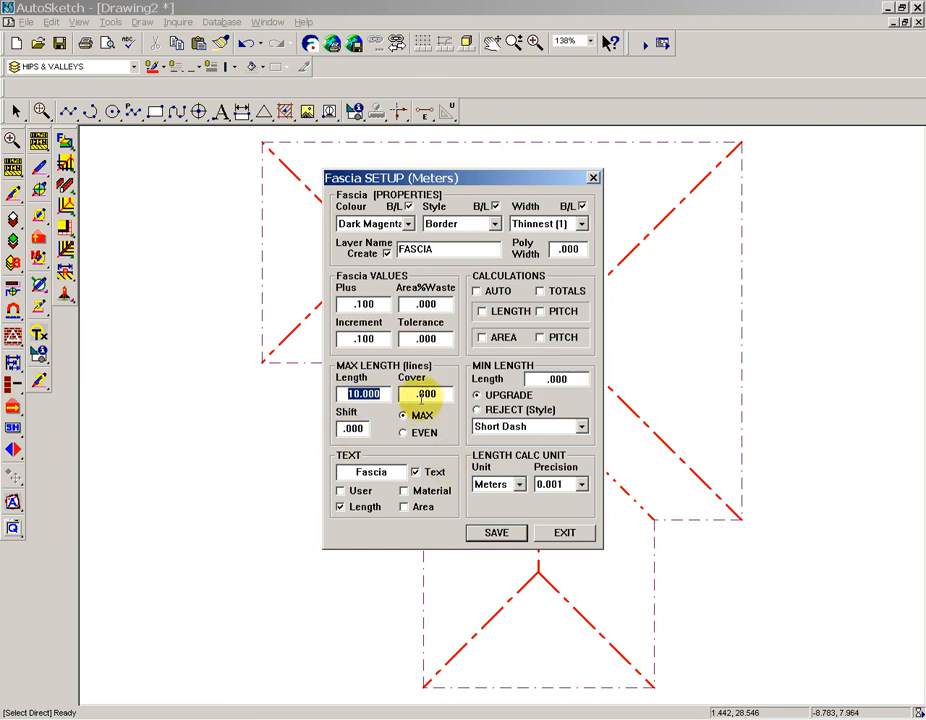
click(480, 293)
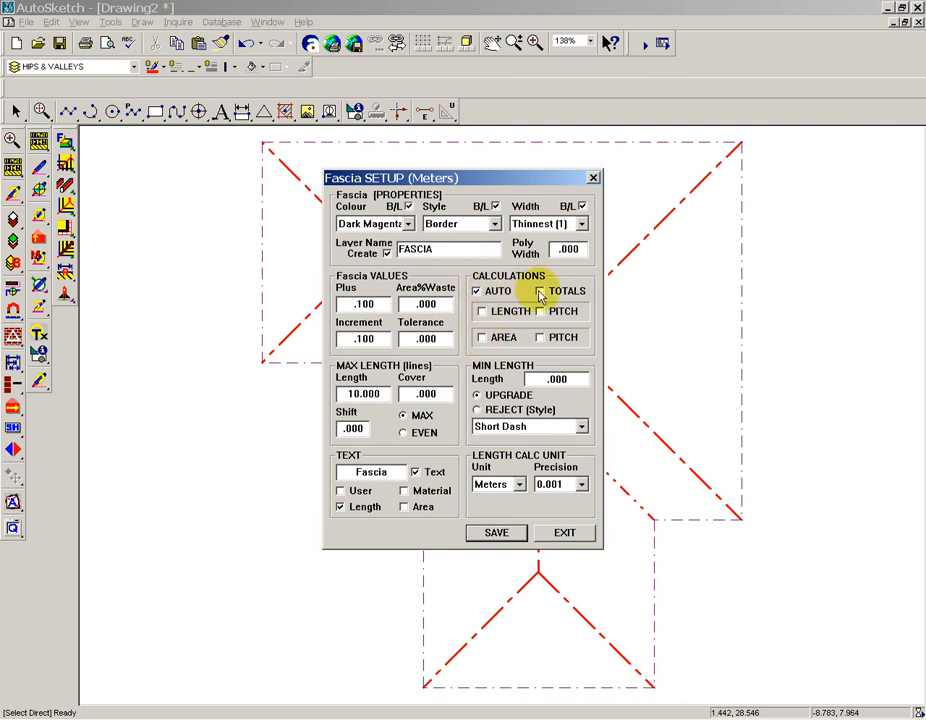
click(540, 292)
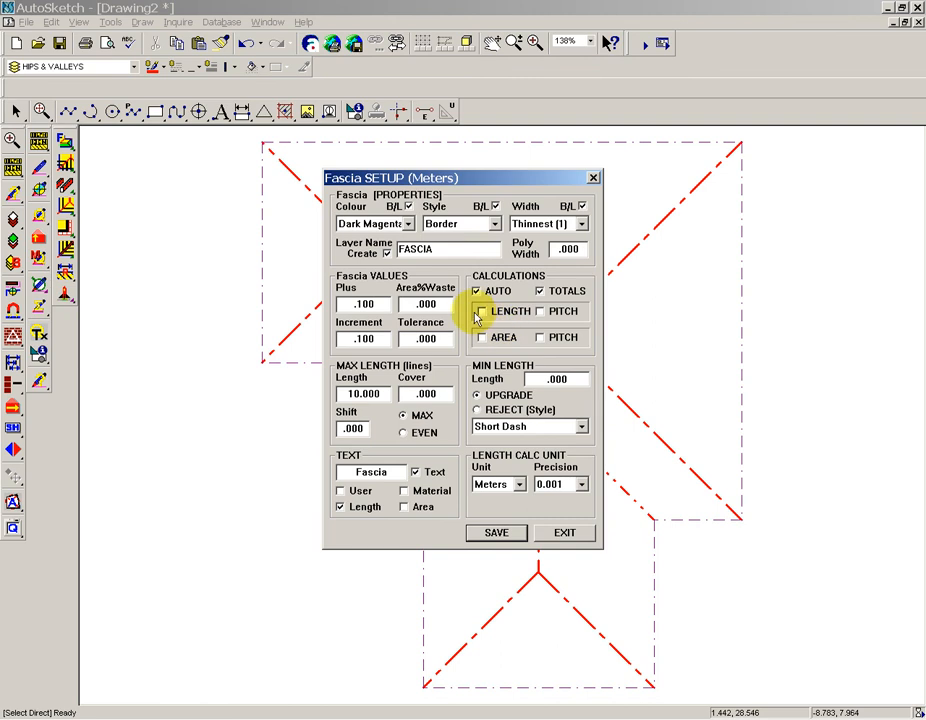
click(483, 312)
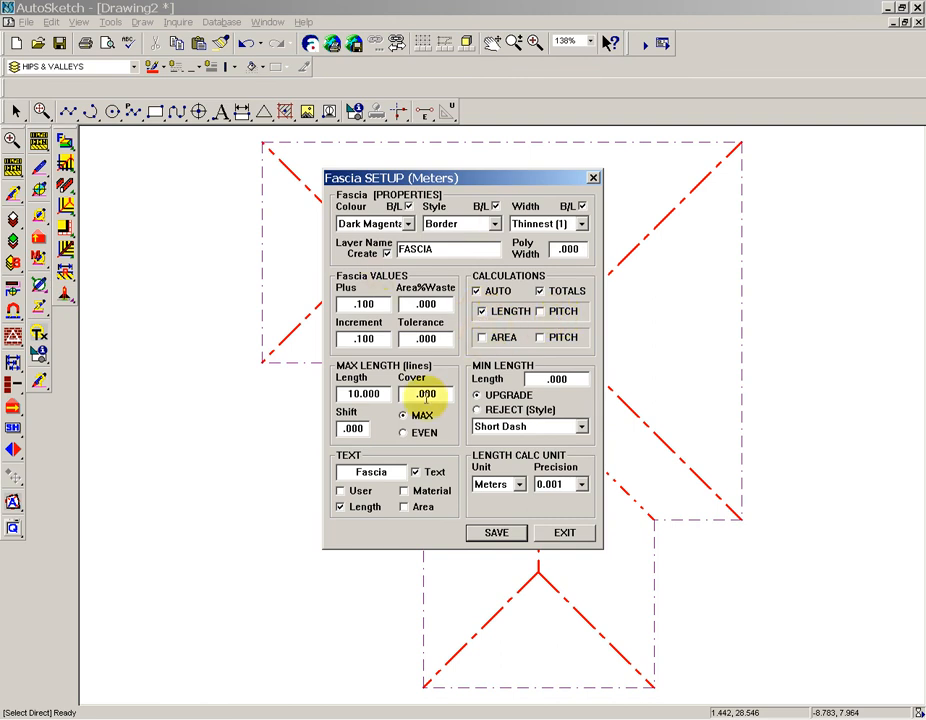
Step: Set the Fascia length calculation precision to 0.1 and save the setup
click(583, 486)
scroll(585, 520, up, 1)
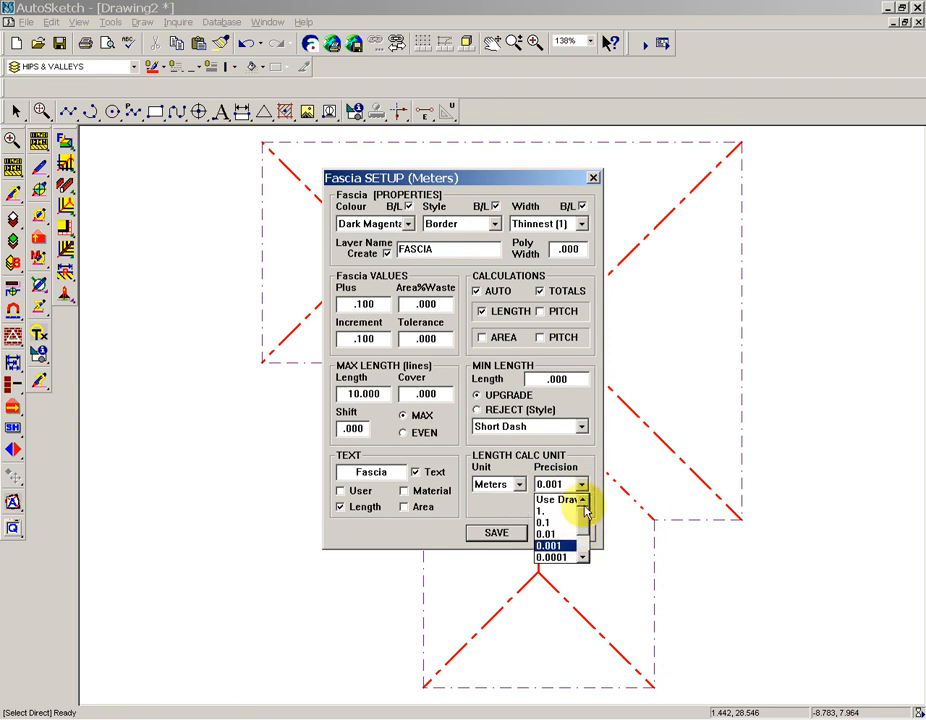
click(566, 522)
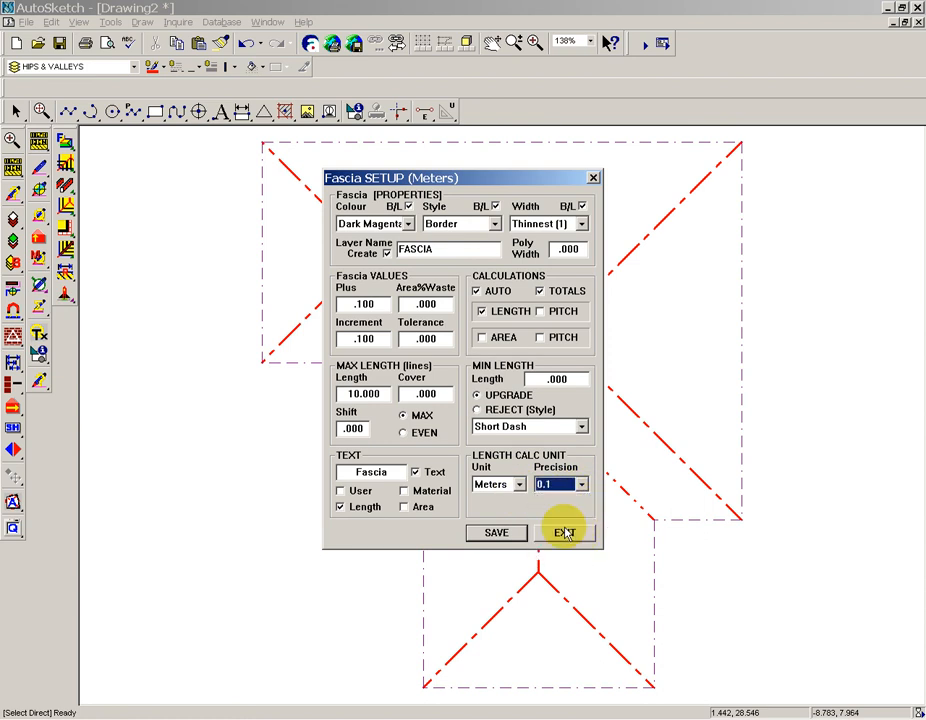
click(488, 540)
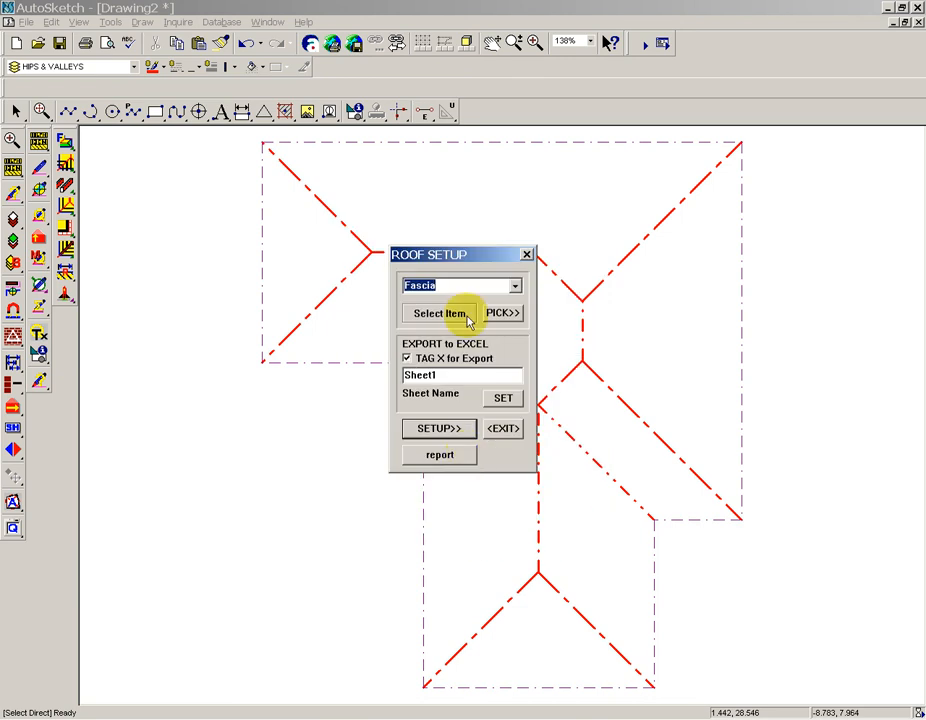
Step: Open the draw setup for Hip, review its plus and increment values, and enable the Auto, Totals and Length calculations
text(Hanger)
key(Down)
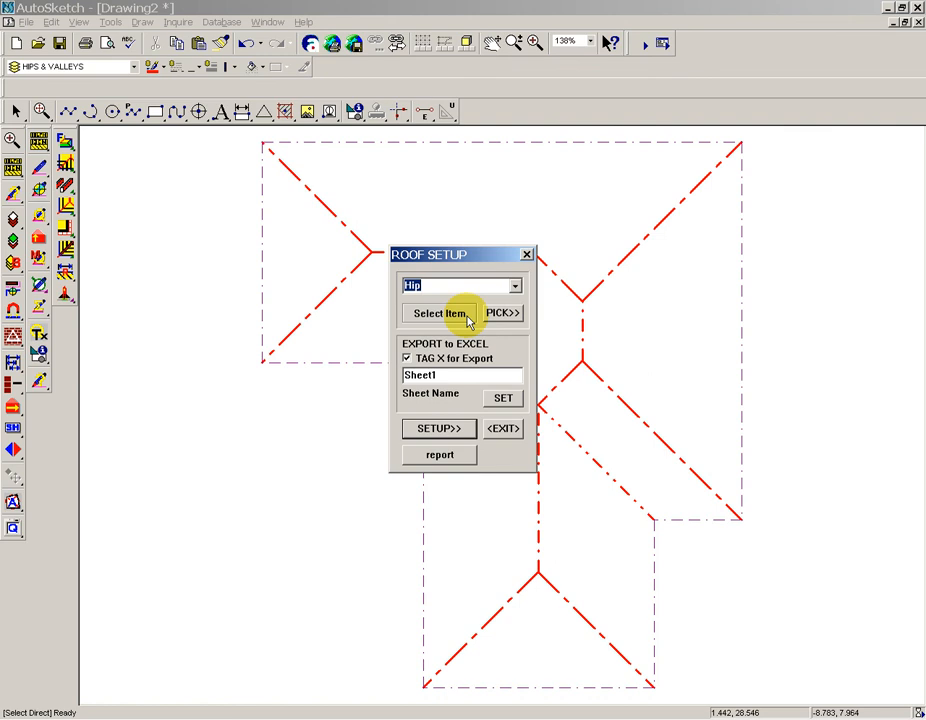
click(440, 428)
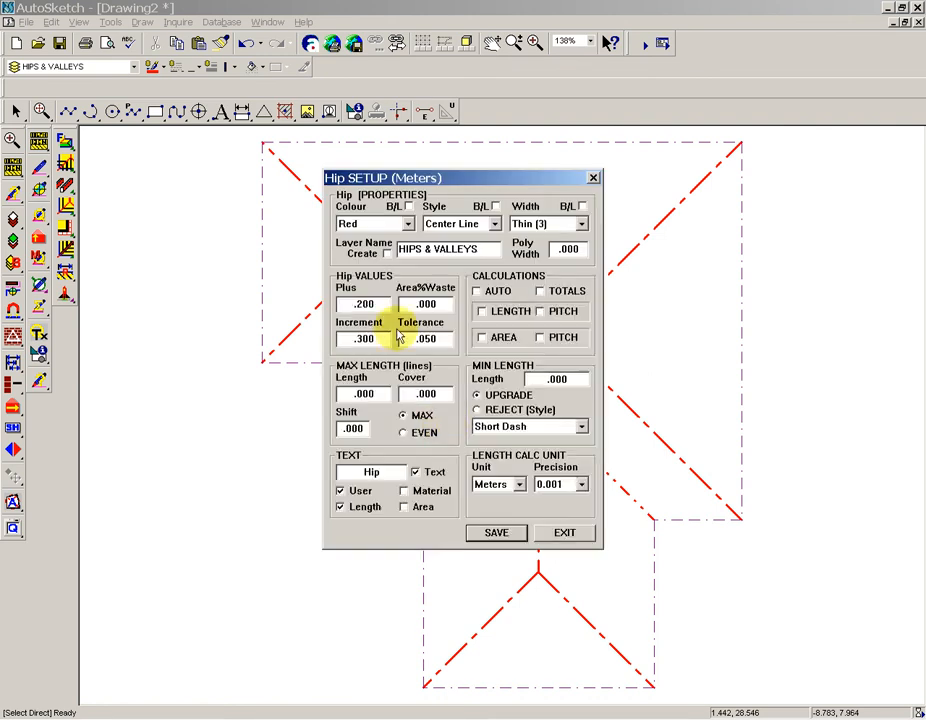
double_click(364, 304)
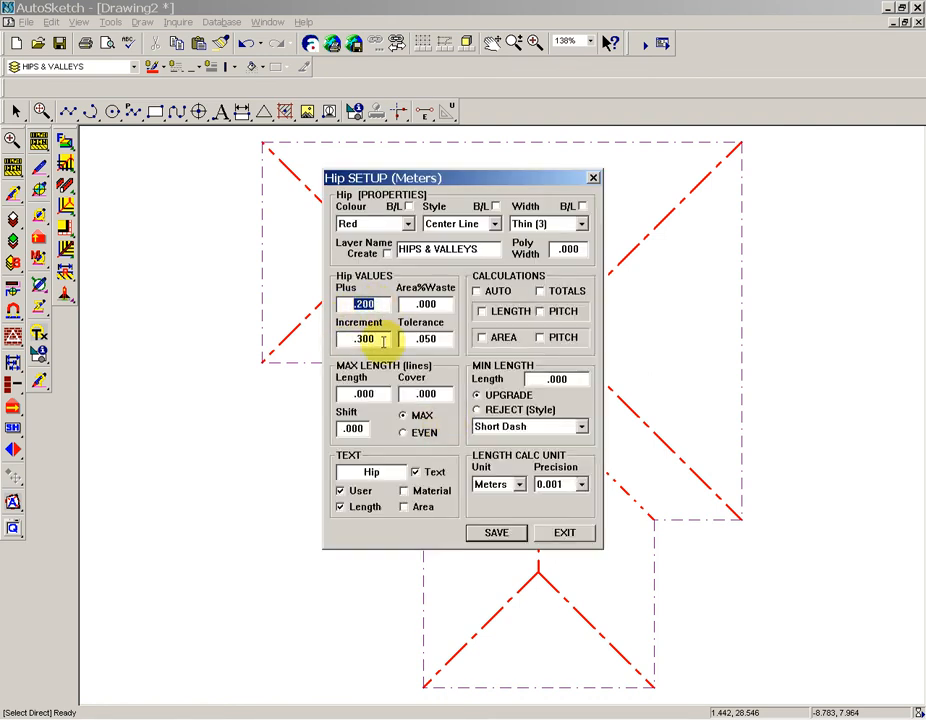
double_click(383, 341)
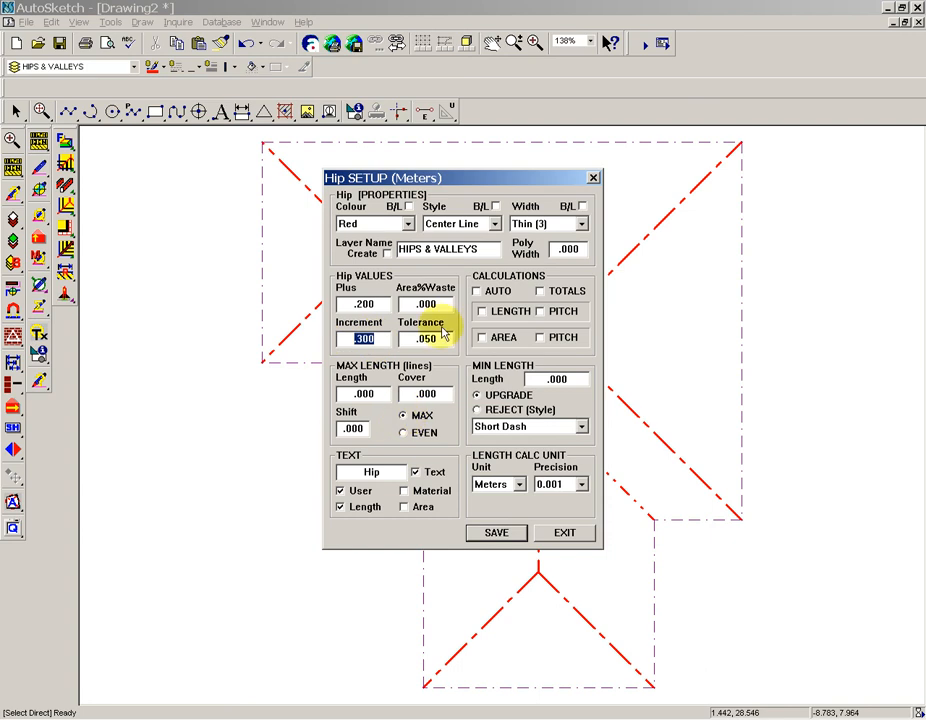
click(476, 292)
click(540, 292)
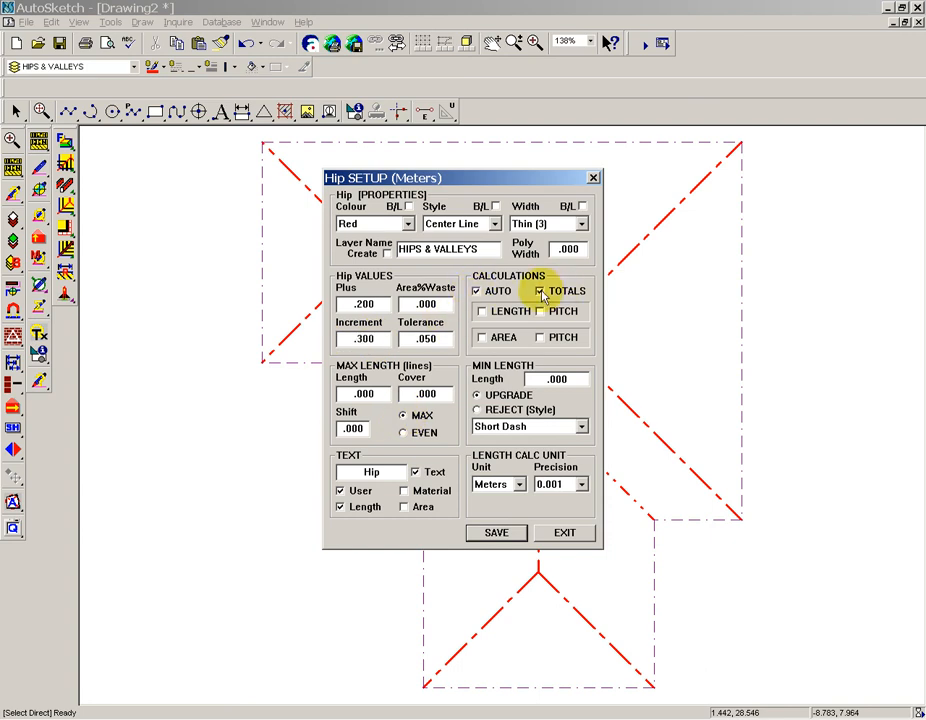
click(505, 312)
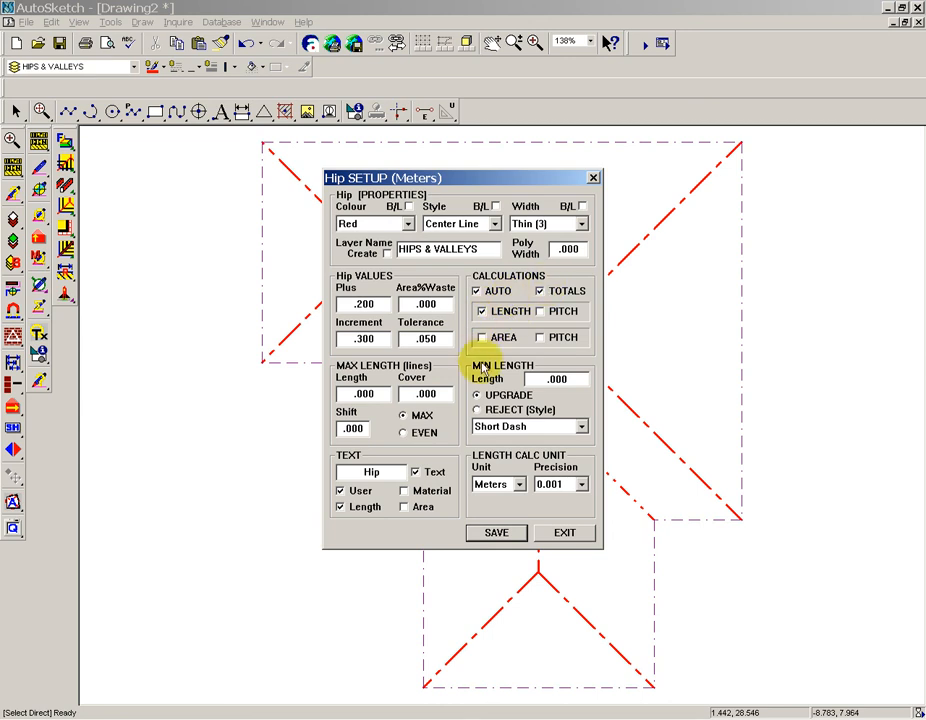
Step: Set the Hip length calculation precision to 0.1 and save the setup
click(562, 485)
scroll(563, 499, up, 3)
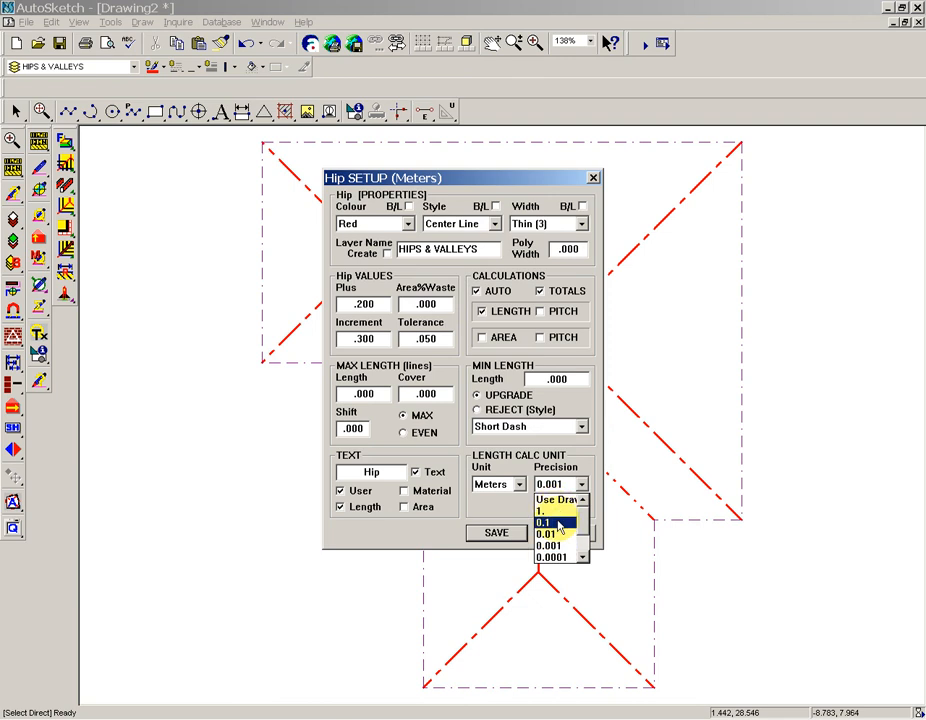
click(545, 522)
click(496, 533)
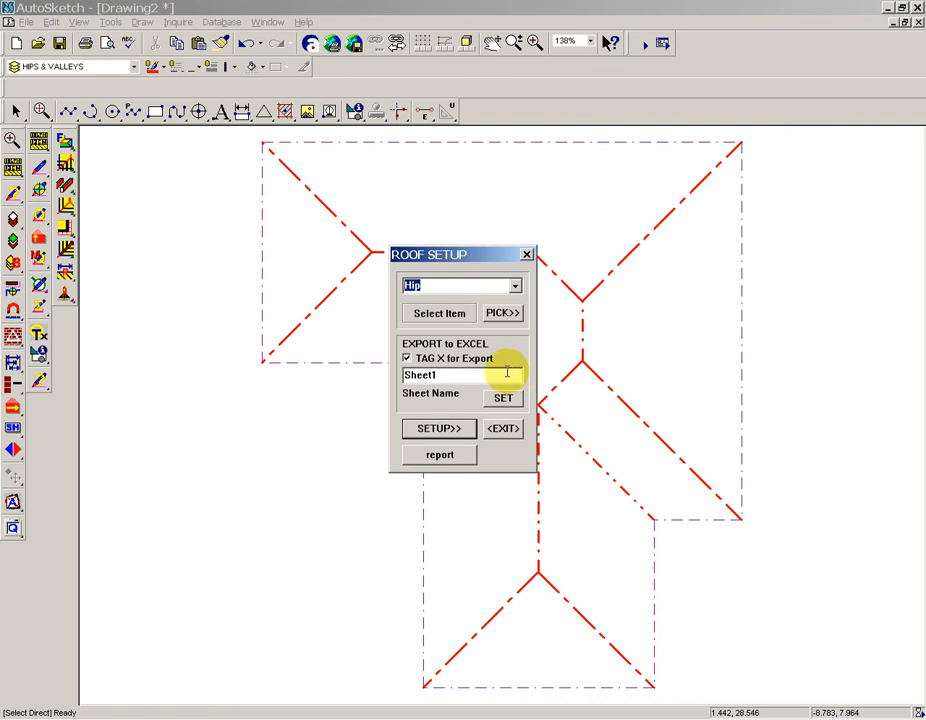
Step: Open the draw setup for Ridge and enable the Auto, Totals and Length calculations
text(r)
key(Down)
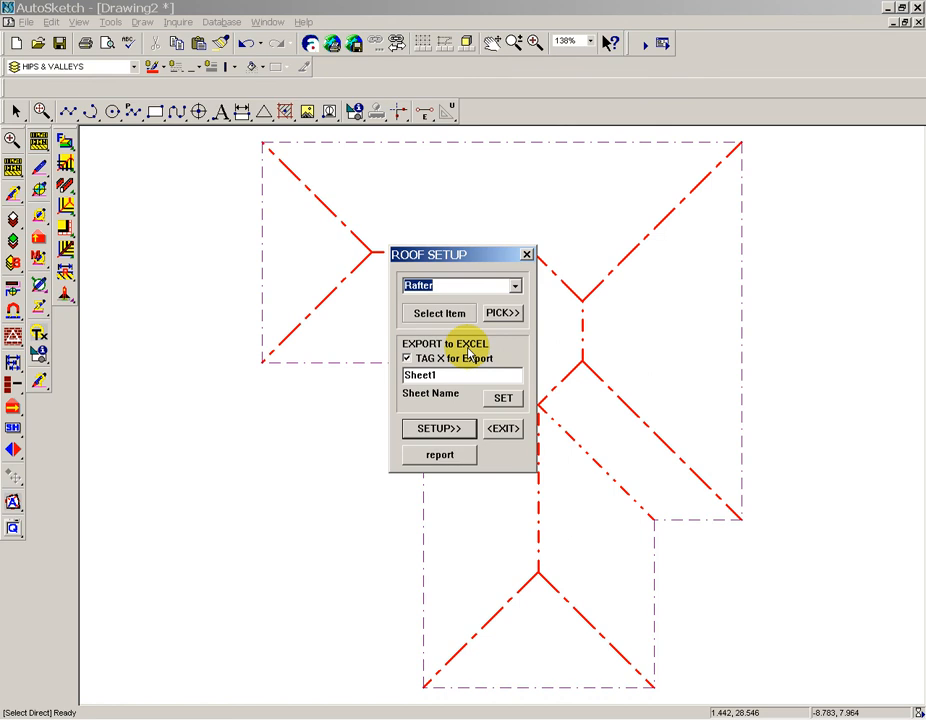
click(462, 428)
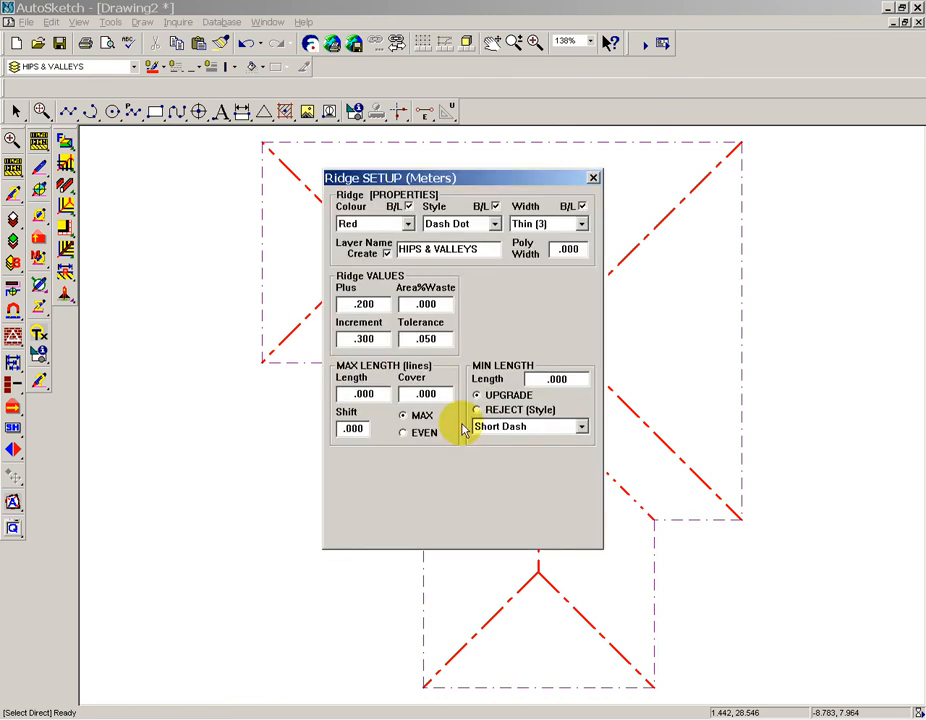
click(479, 291)
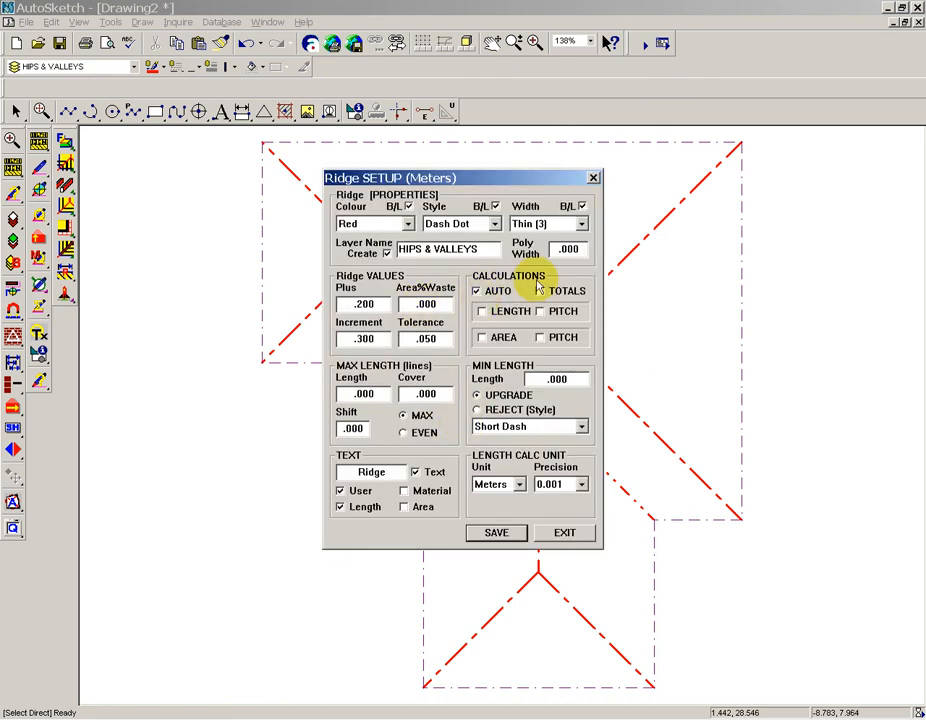
click(541, 292)
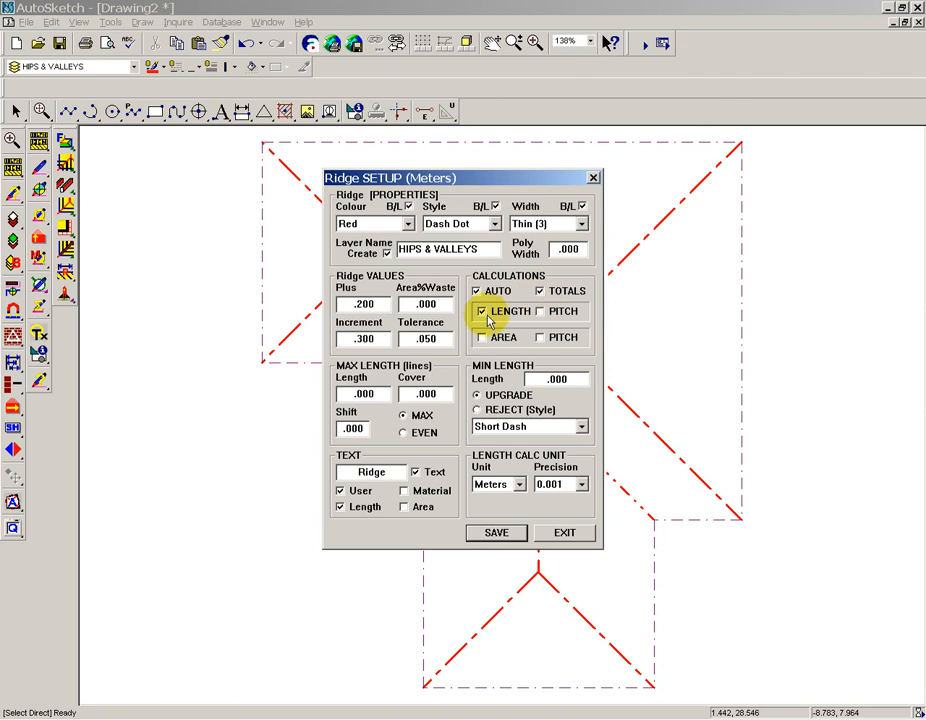
Step: Set the Ridge length calculation precision to 0.1 and save the setup
click(553, 487)
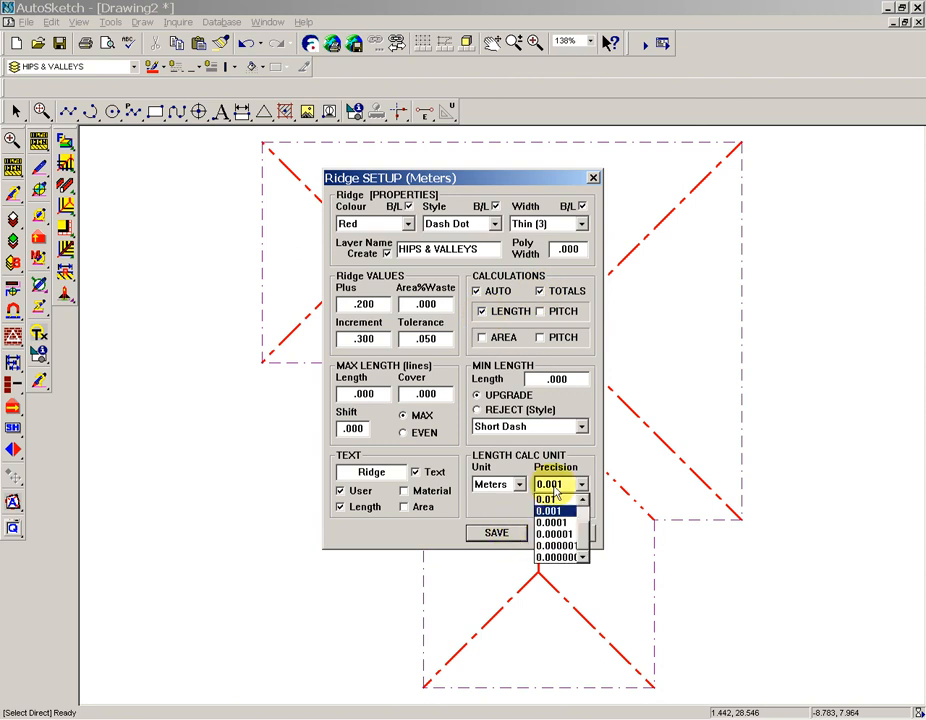
scroll(559, 504, up, 1)
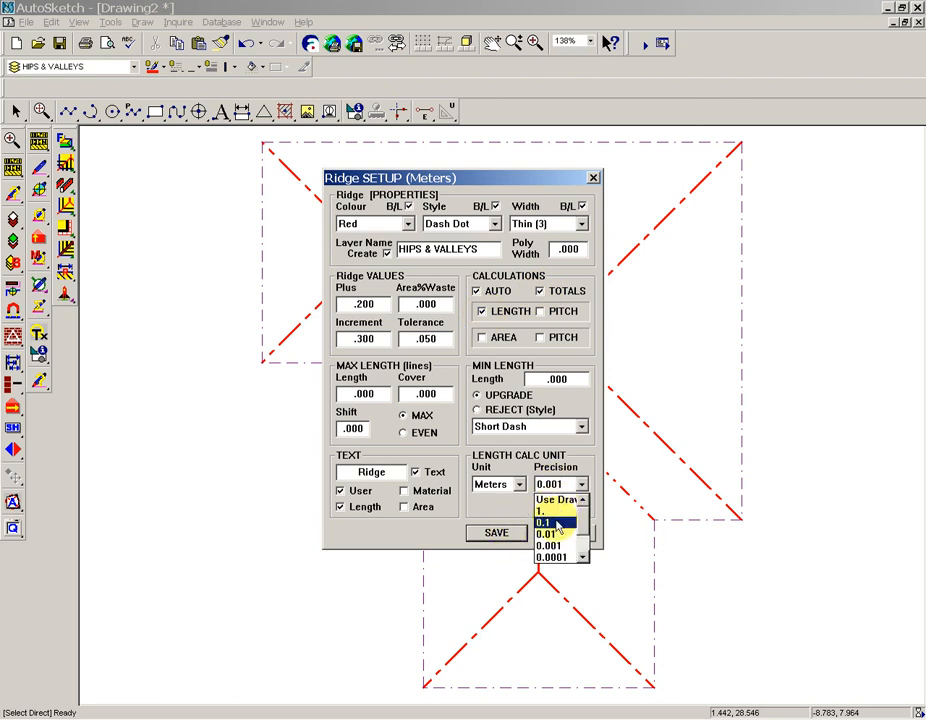
click(557, 523)
click(496, 533)
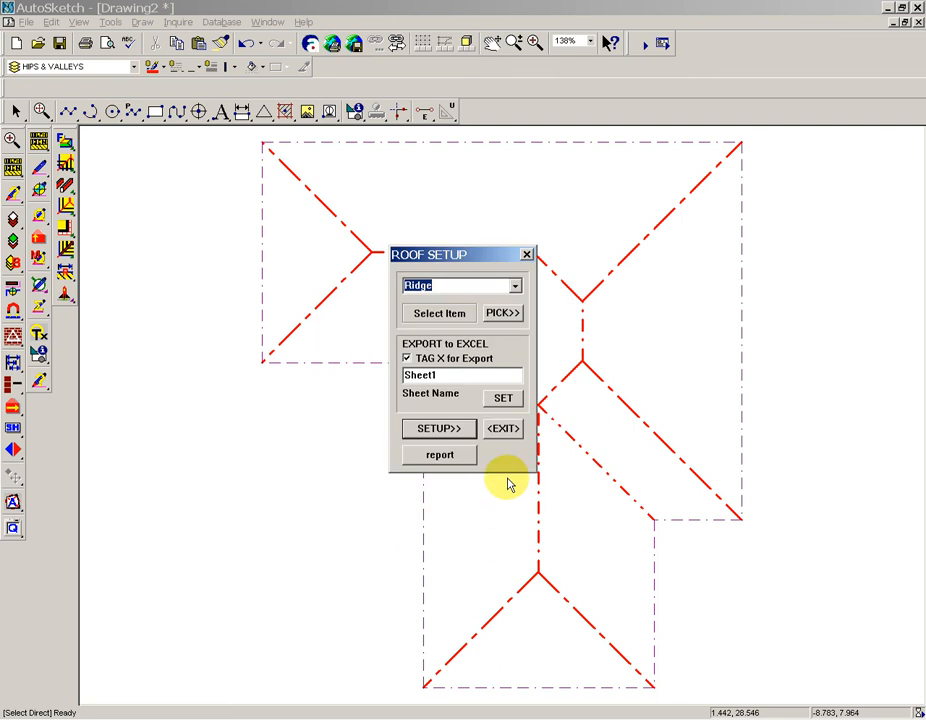
Step: Open the draw setup for Valley and enable the Auto, Totals and Length calculations, with Pitch included for the length
text(v)
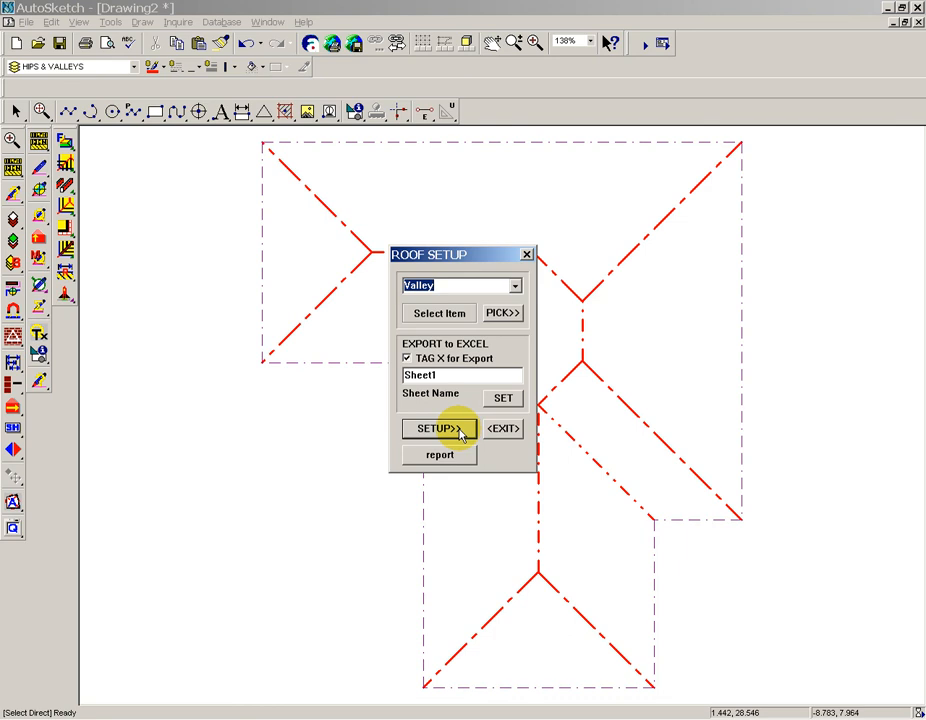
click(459, 429)
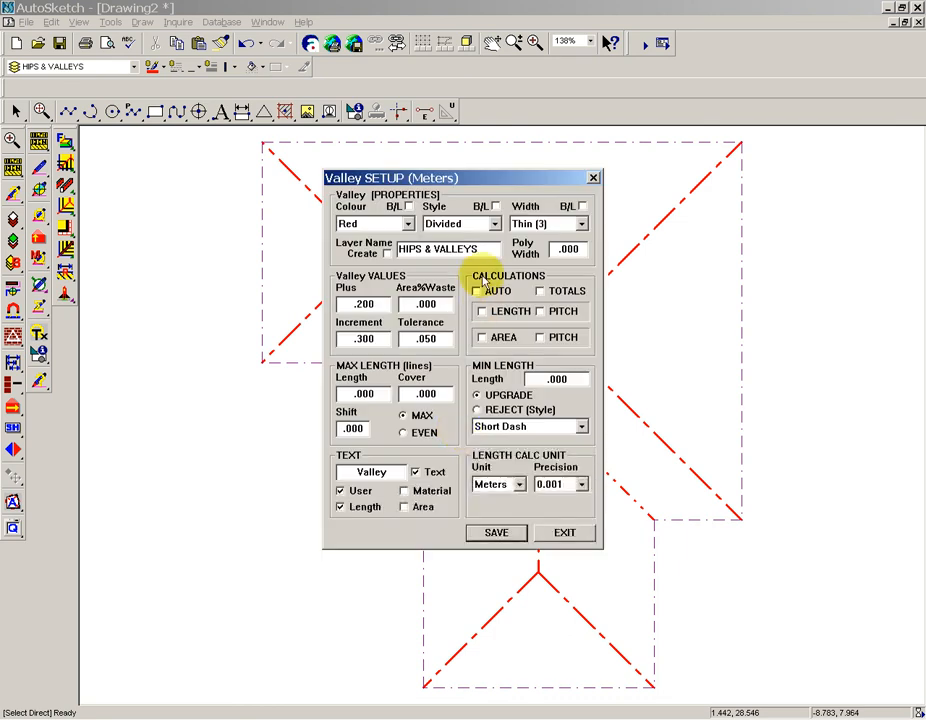
click(540, 291)
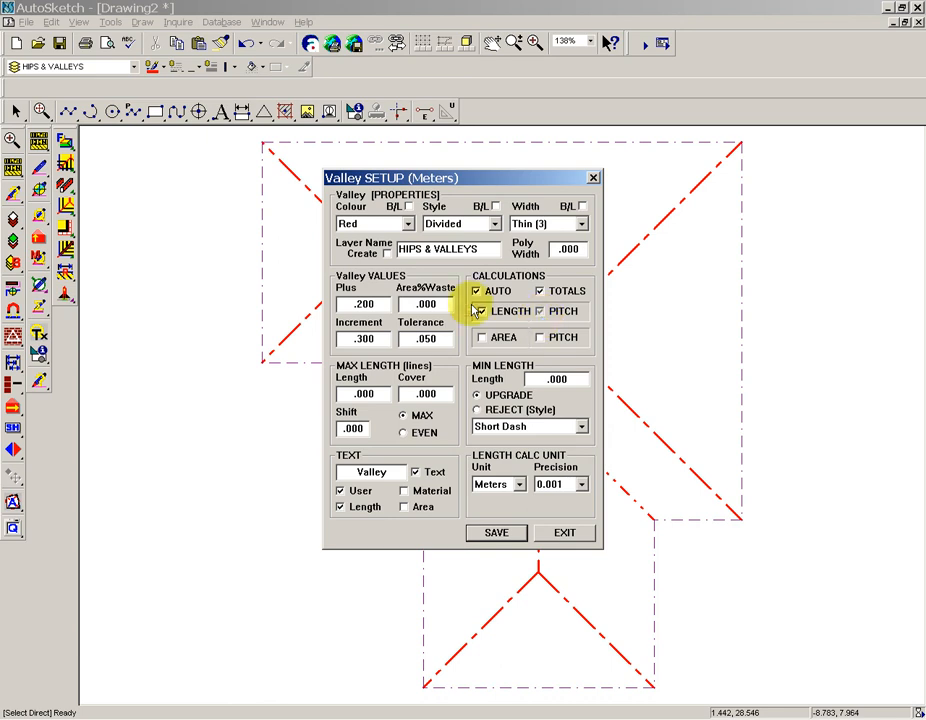
Step: Set the Valley length calculation precision to 0.1 and save the setup
click(557, 484)
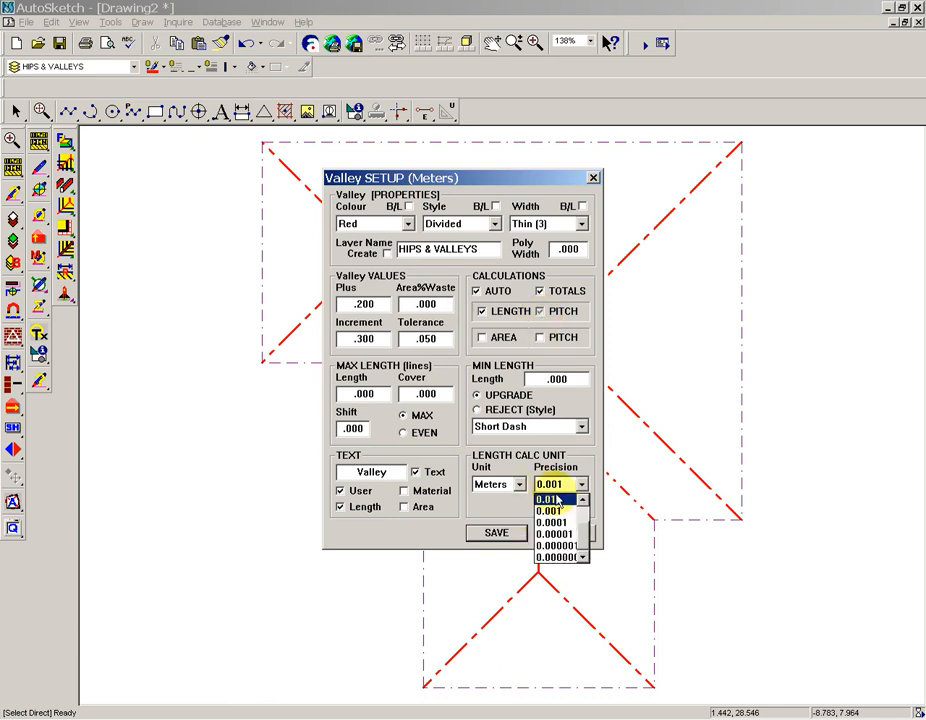
scroll(557, 510, up, 2)
click(557, 522)
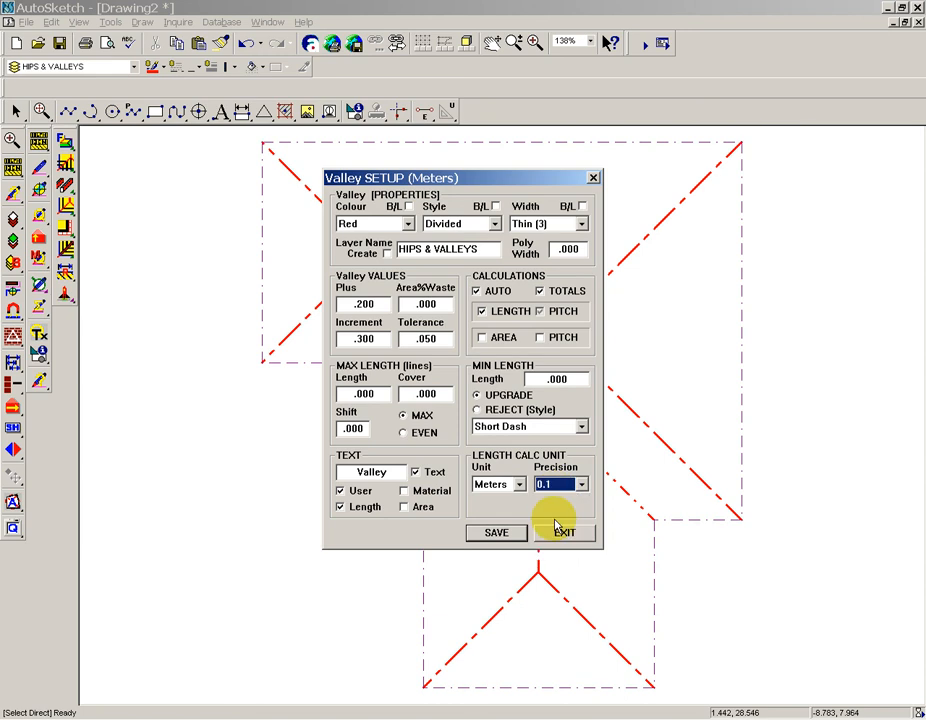
click(497, 532)
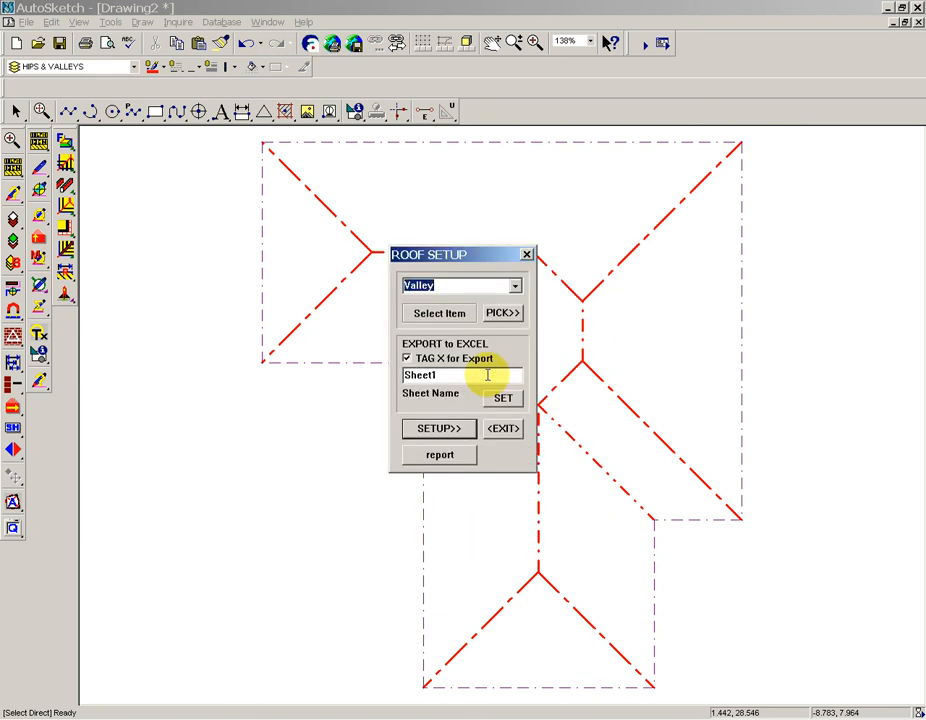
Step: Reopen the draw setup for Hip, enable Pitch for its length calculation, save, and exit the roof setup
text(h)
key(Down)
key(Down)
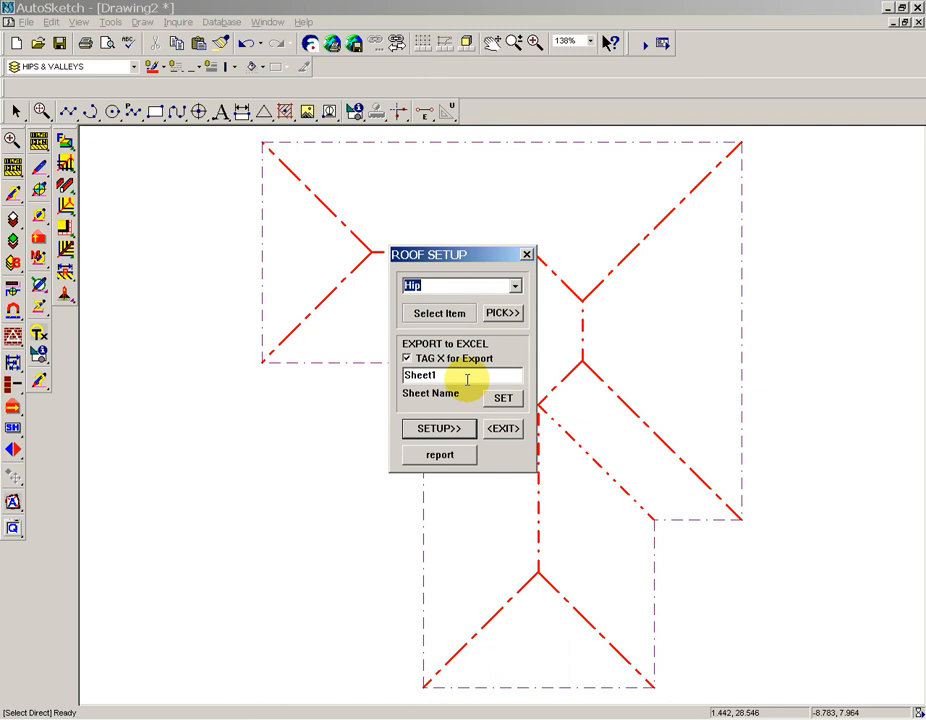
click(452, 429)
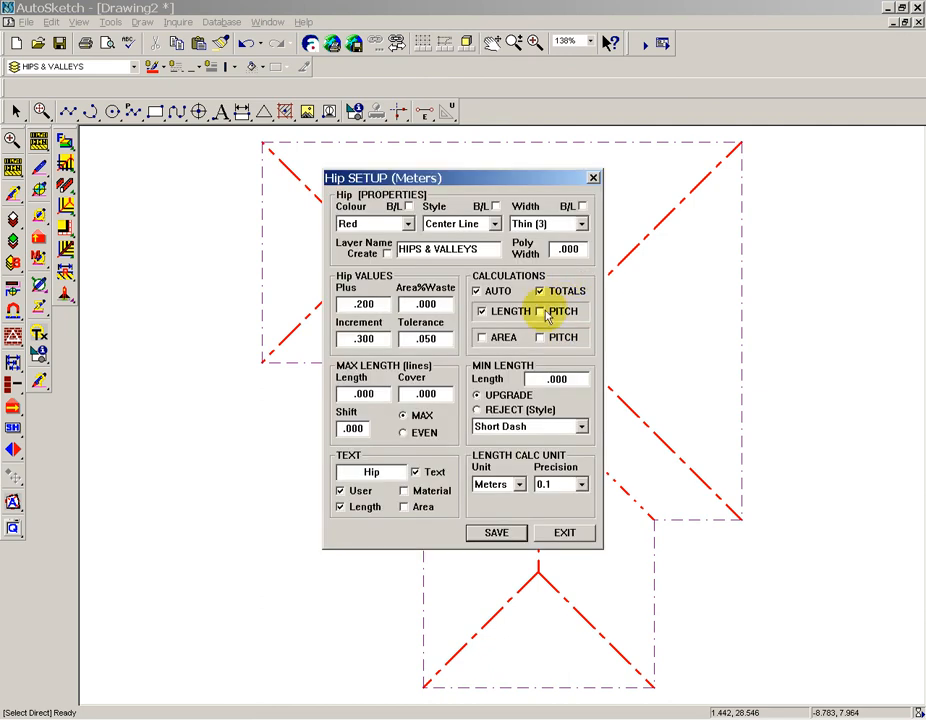
click(520, 531)
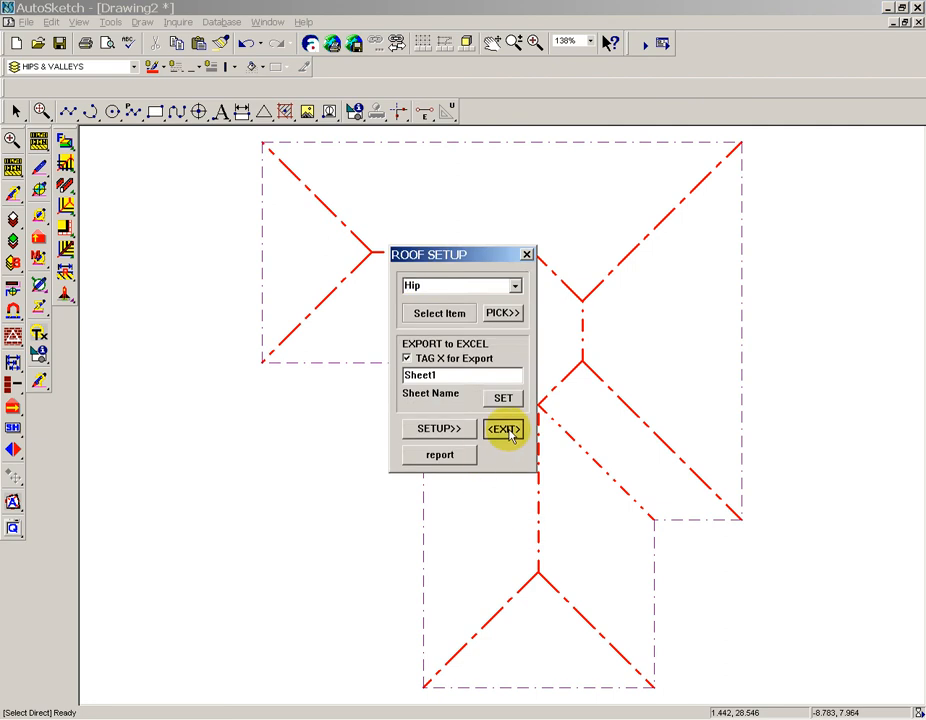
click(504, 428)
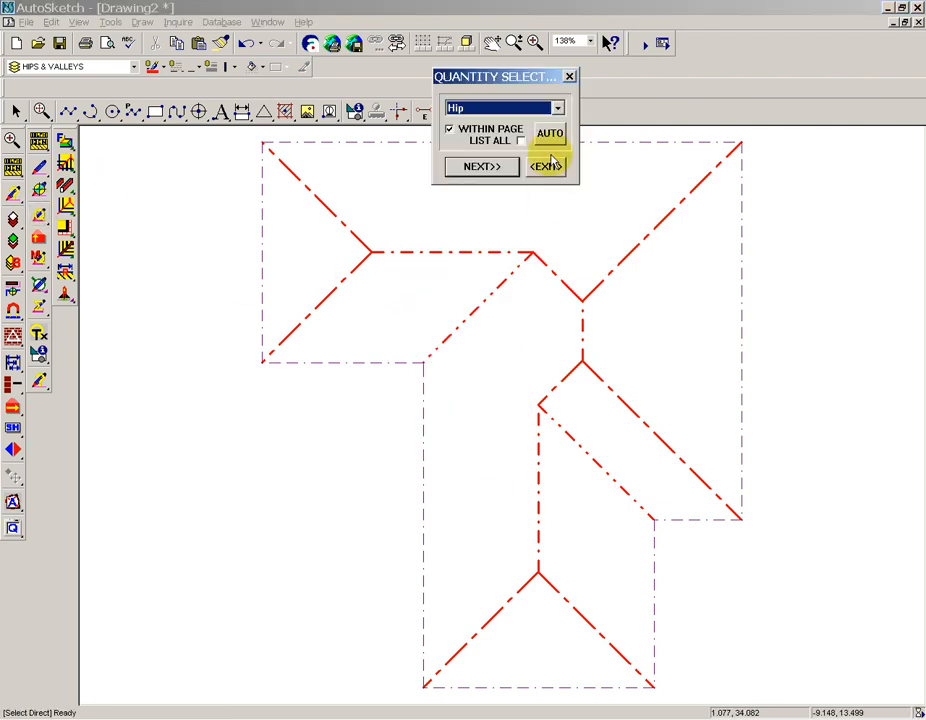
Step: In the quantity selection, enable List All and keep Within Page enabled
click(519, 141)
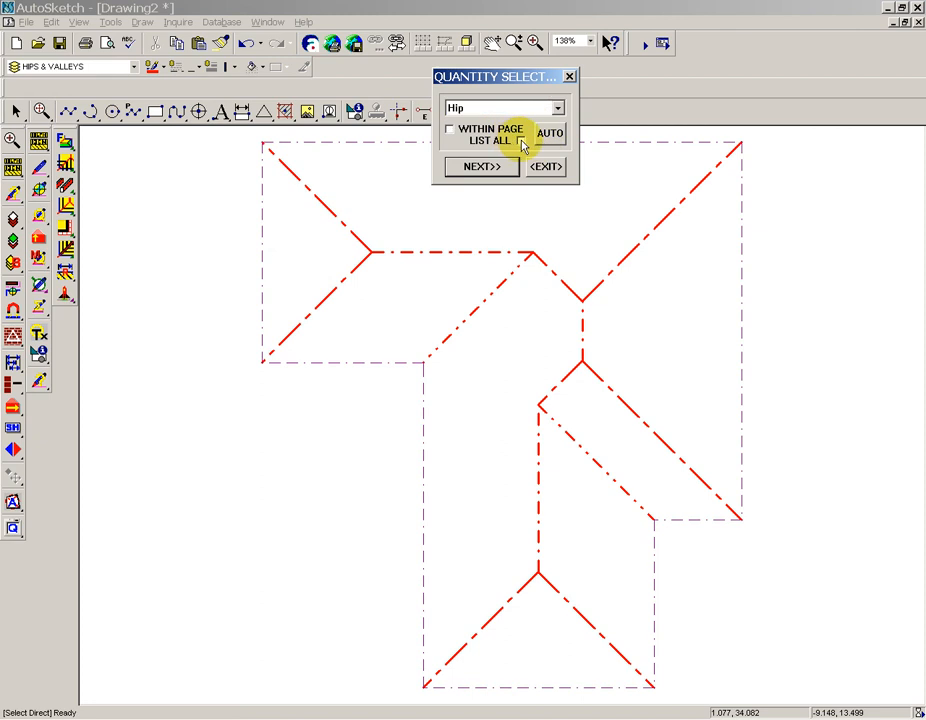
click(521, 142)
click(450, 130)
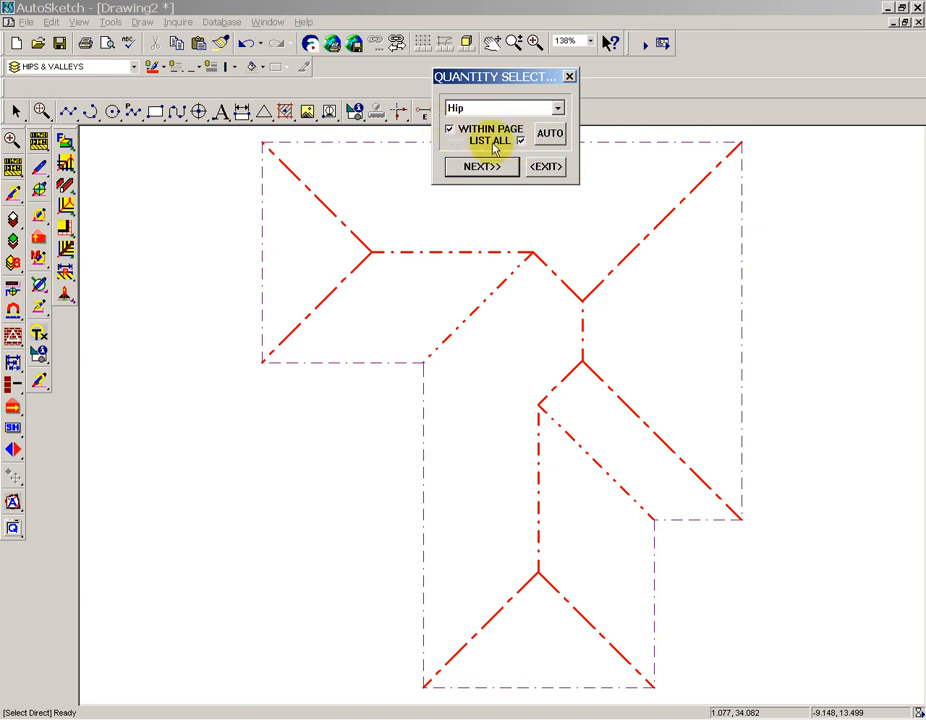
Step: Run the automatic quantity extraction for Fascia with Metal, Length, Longline and Auto Run enabled, skipping Ceiling Joist
click(550, 134)
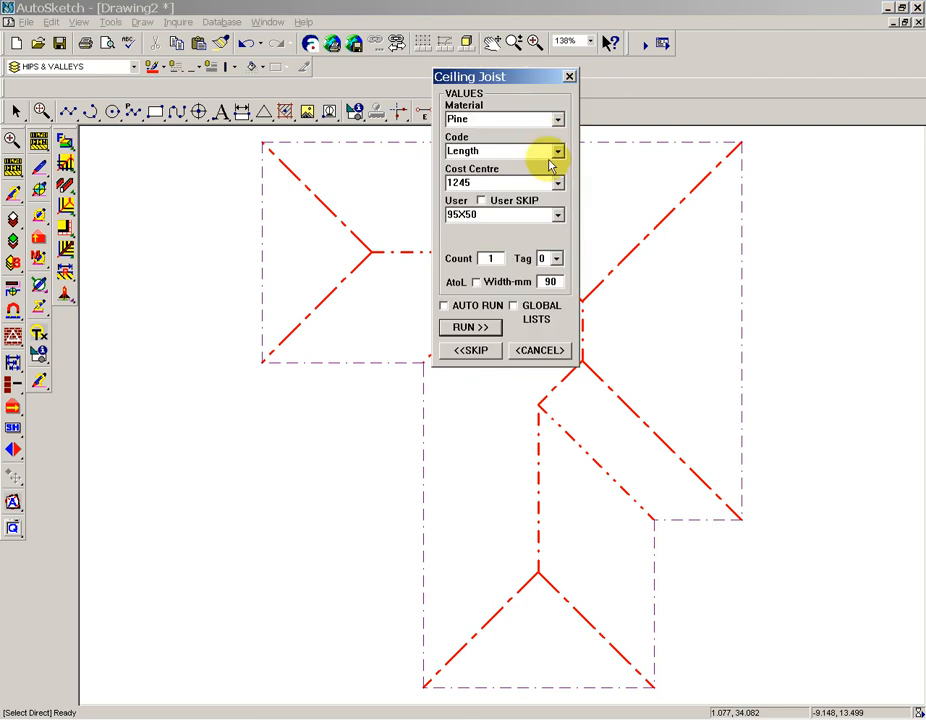
click(489, 349)
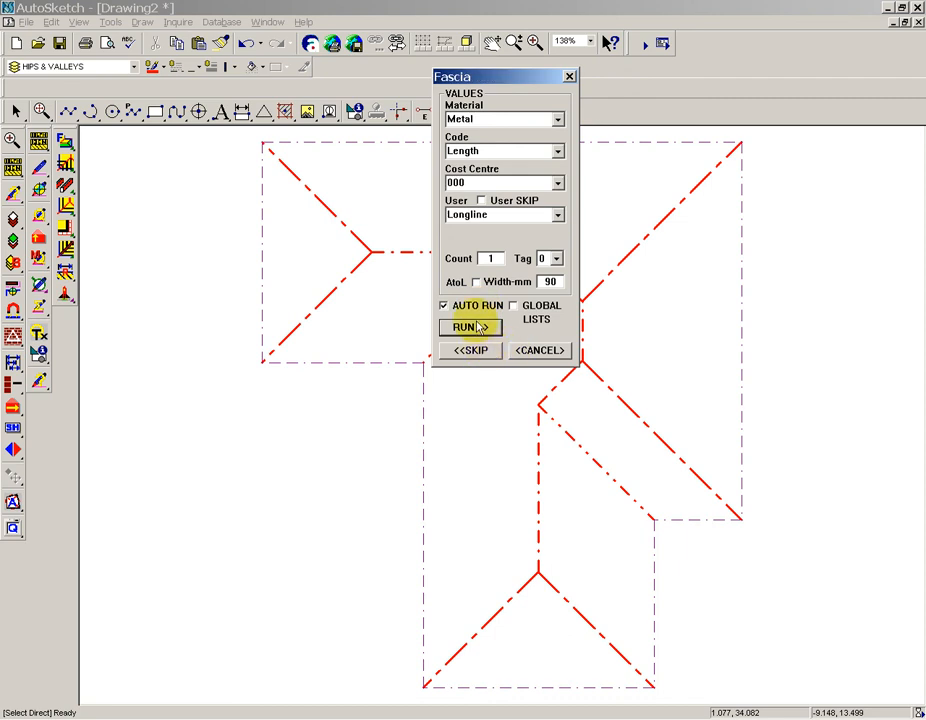
click(478, 328)
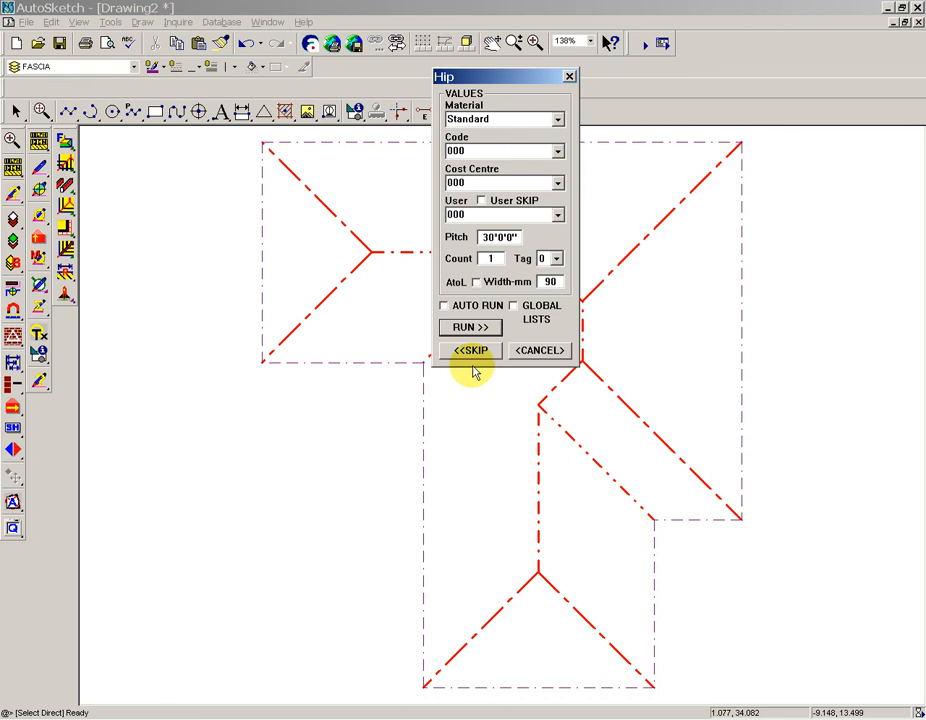
Step: Set the Hip quantity values to material Pine, code Length and user 200x38, and run them with Auto Run enabled
double_click(508, 120)
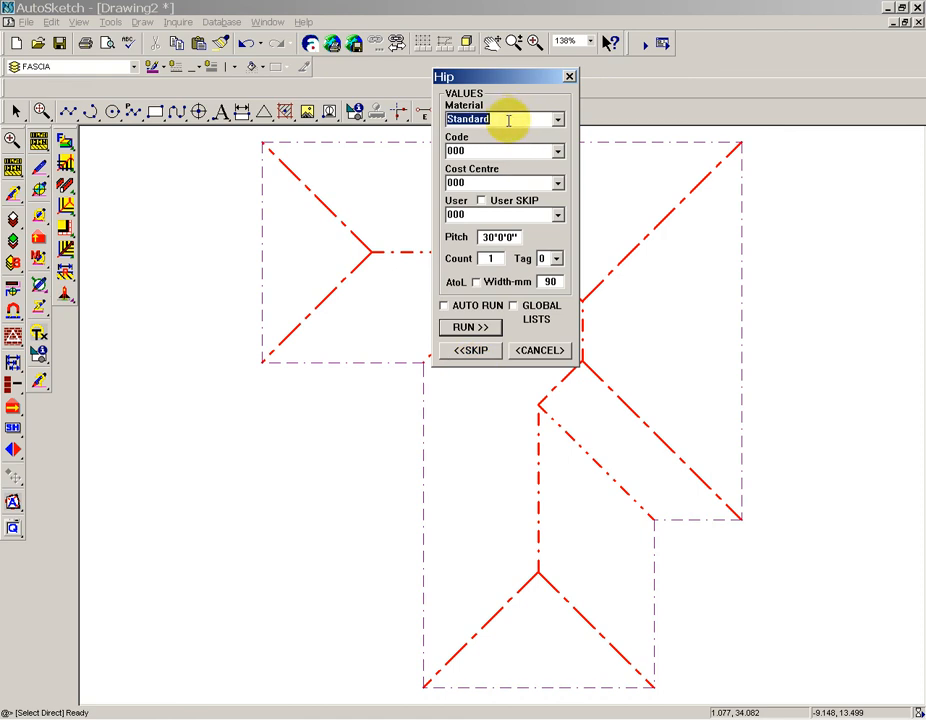
text(Pine)
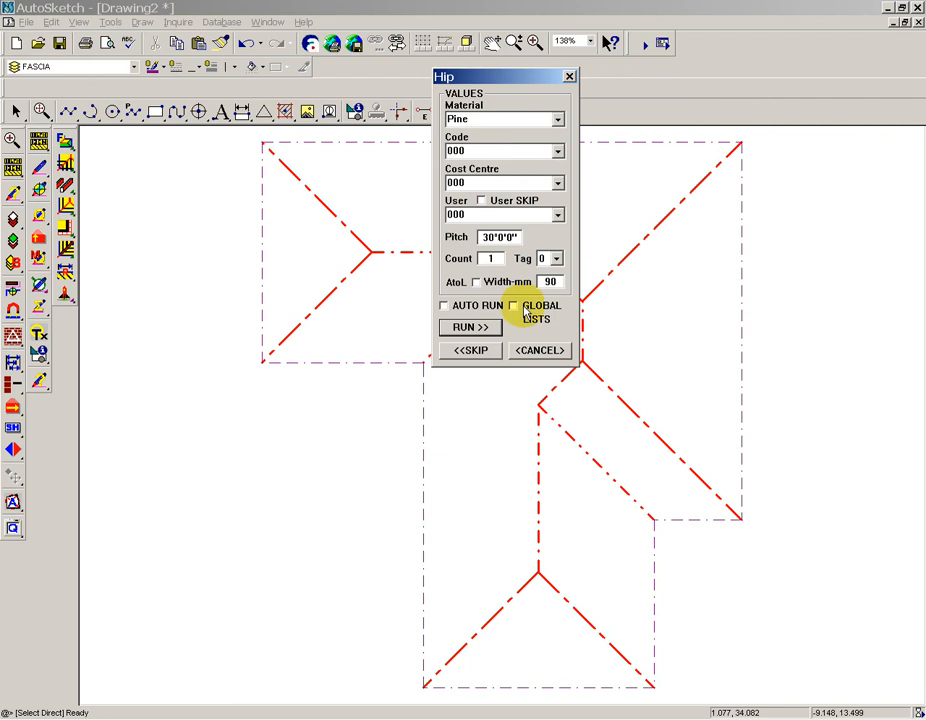
double_click(478, 152)
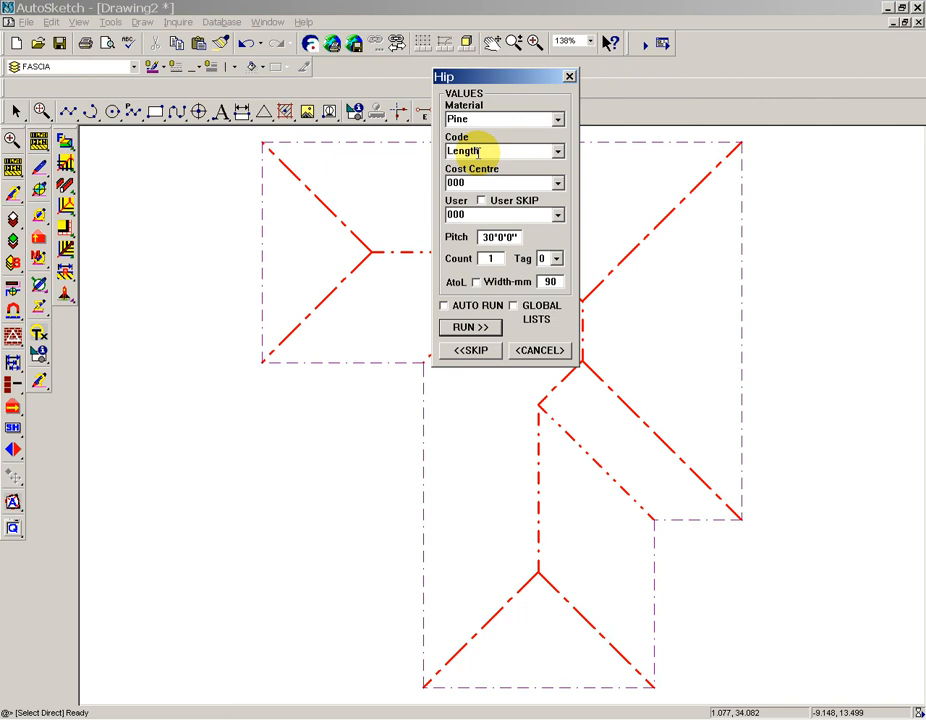
double_click(460, 214)
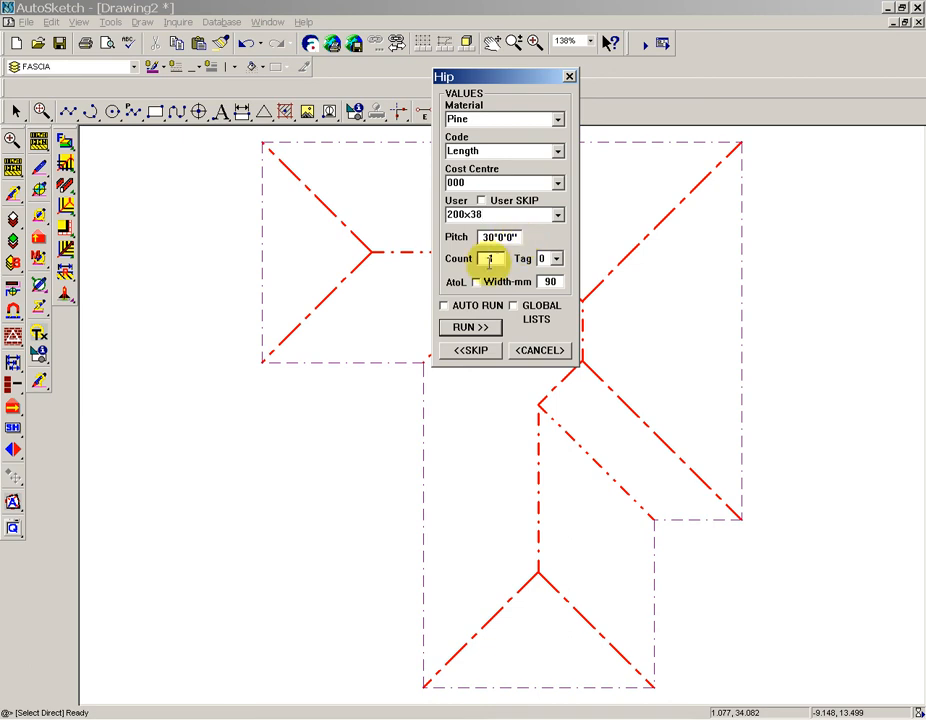
click(444, 305)
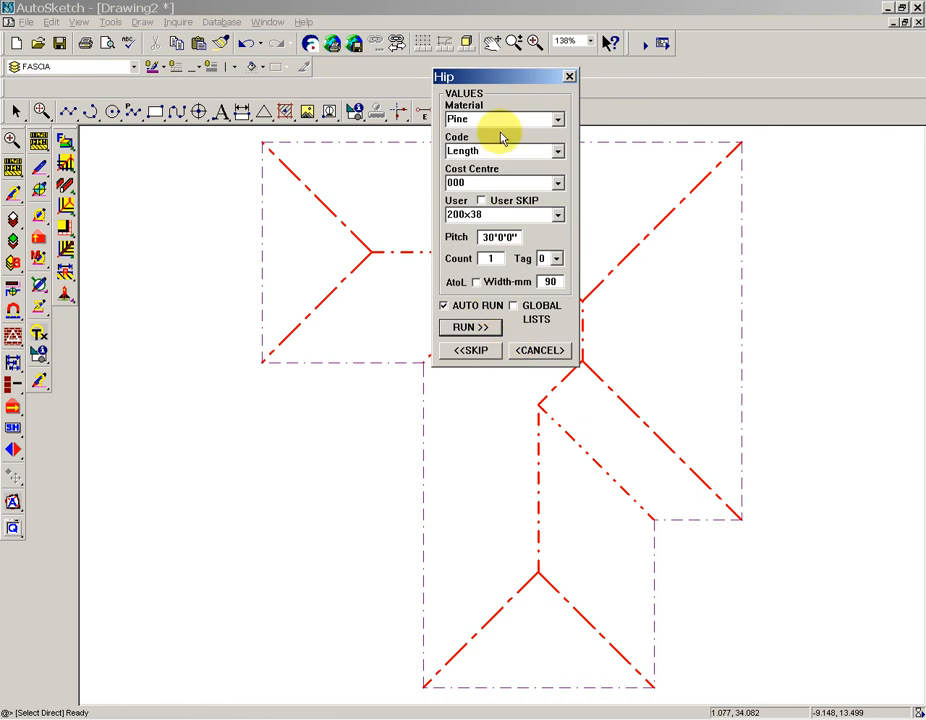
click(479, 330)
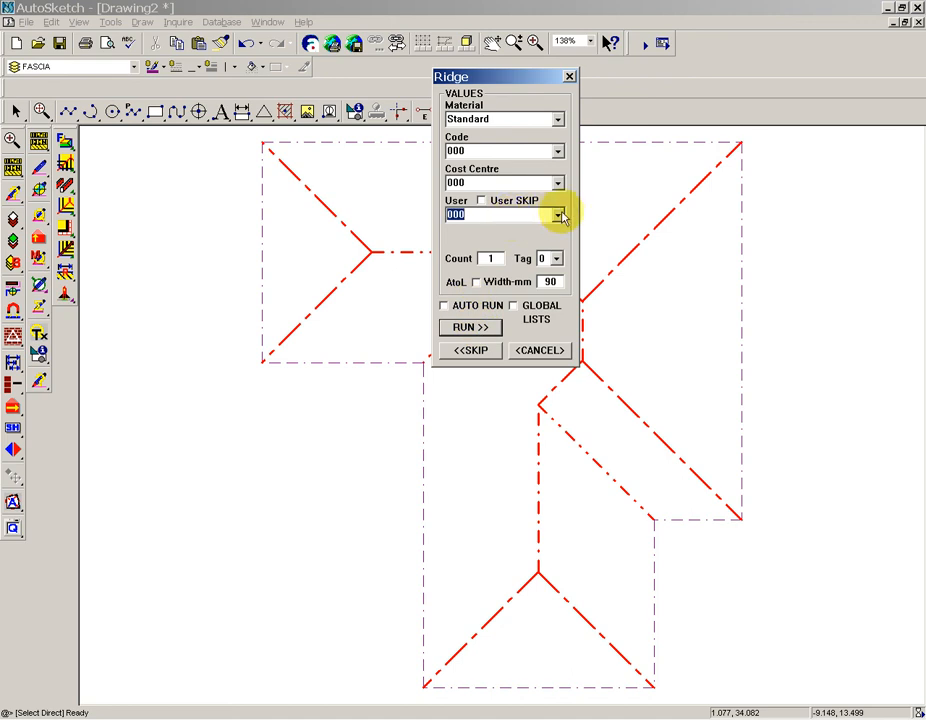
Step: Set the Ridge quantity values to code Length, user 225x25 and material Pine, and run them with Auto Run enabled
click(559, 215)
click(559, 215)
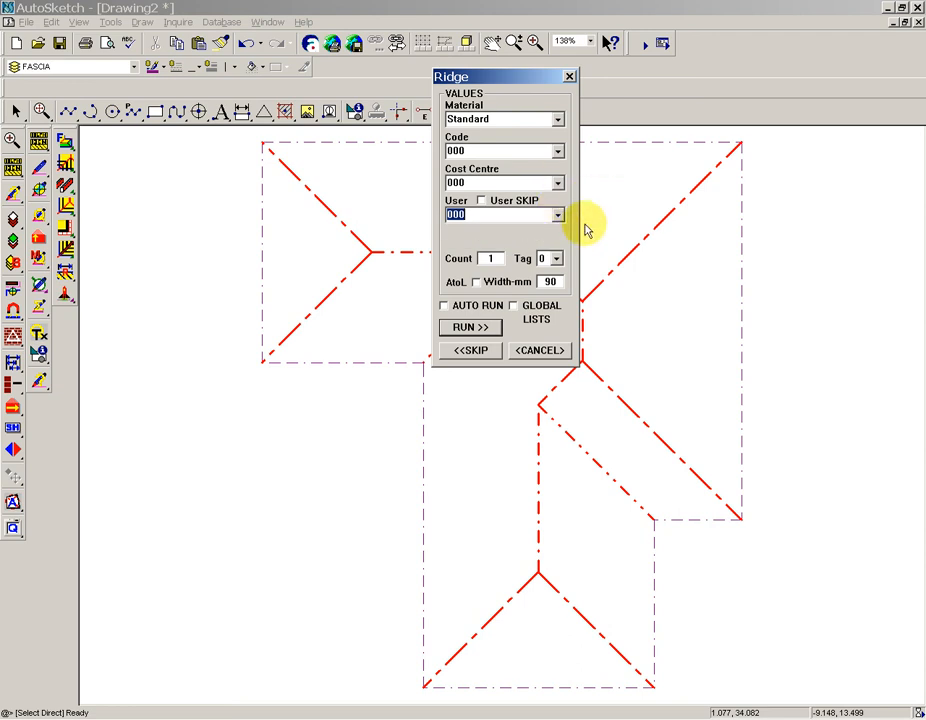
click(558, 152)
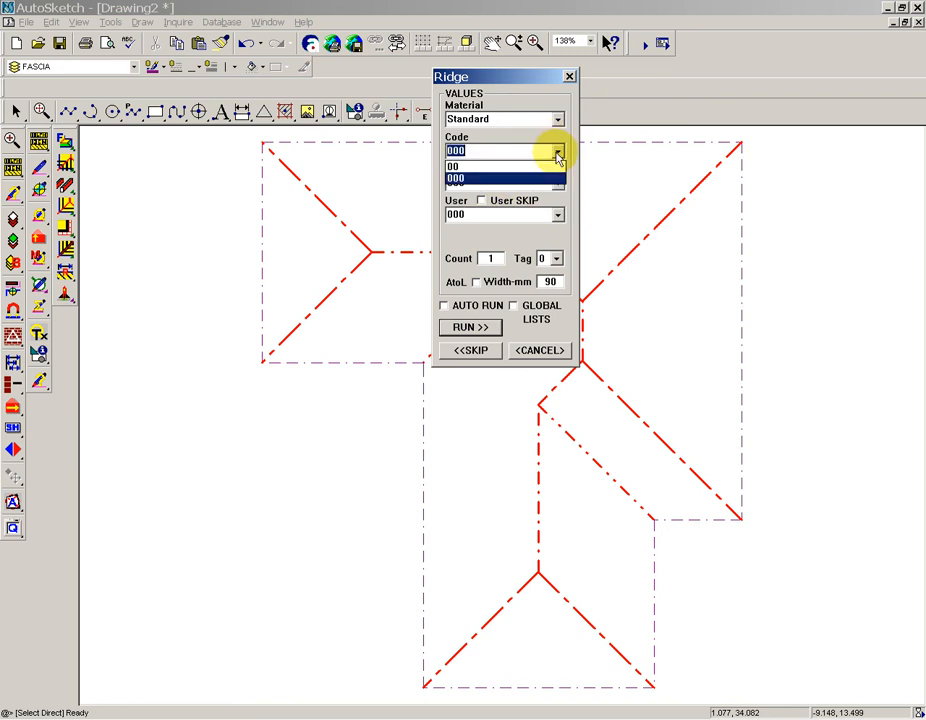
click(502, 146)
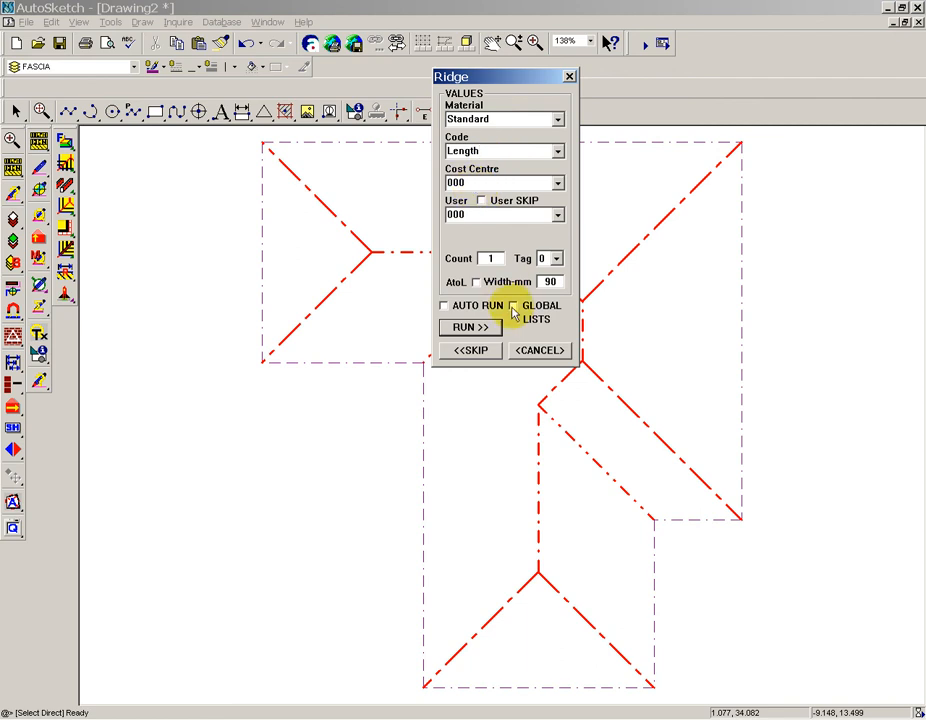
double_click(476, 214)
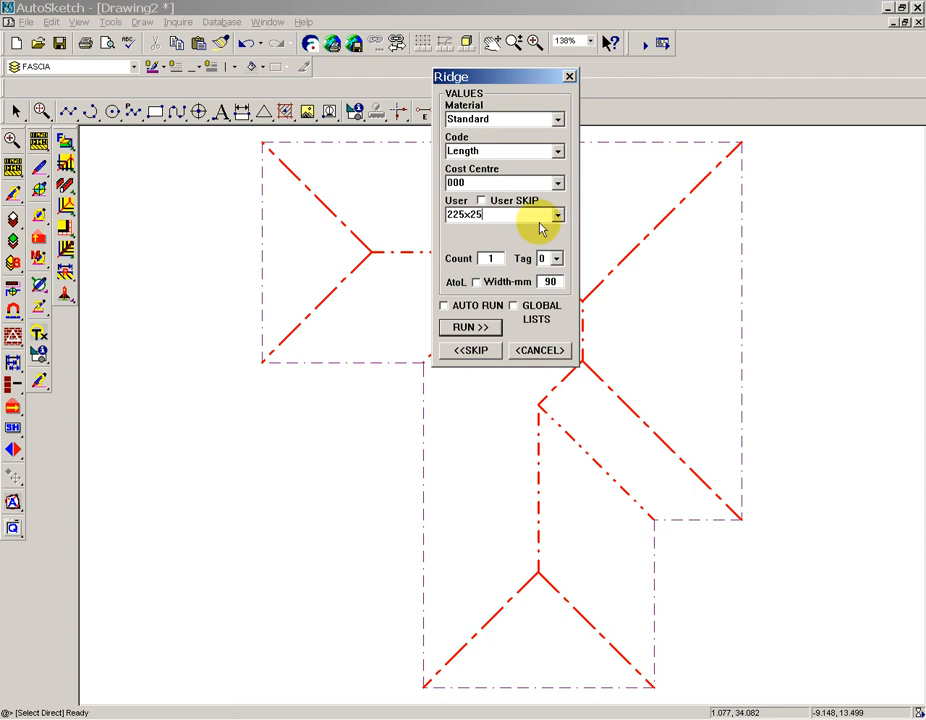
double_click(494, 120)
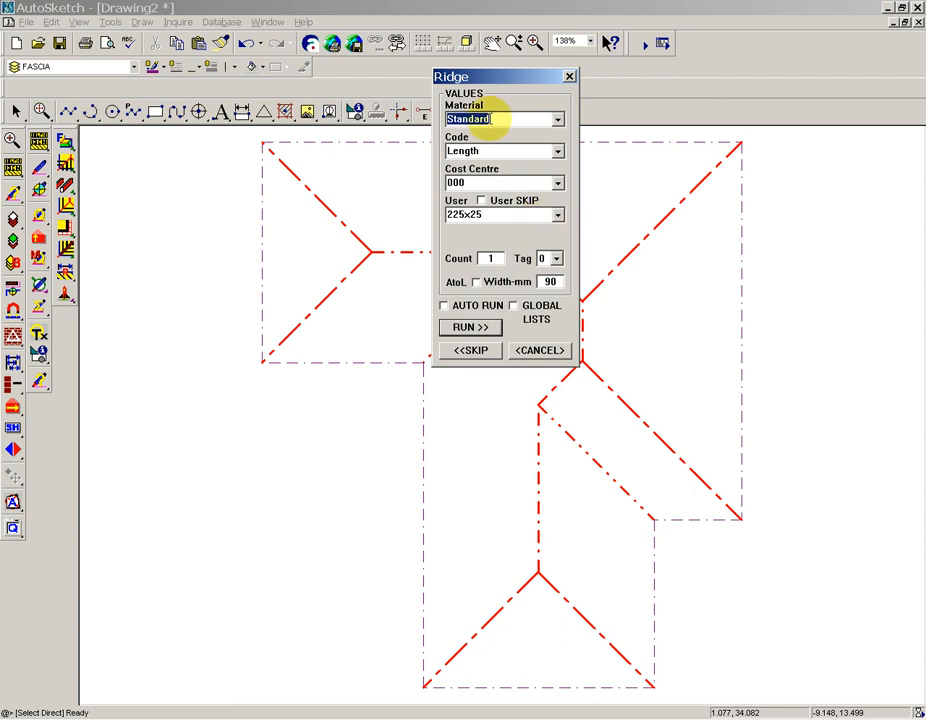
text(Pine)
click(443, 305)
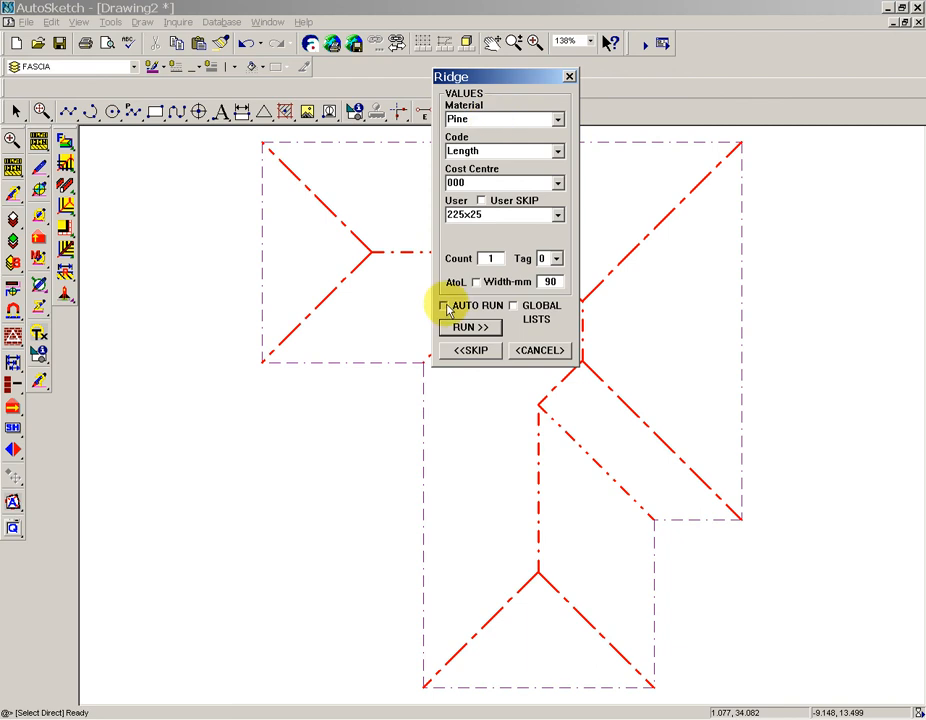
click(471, 327)
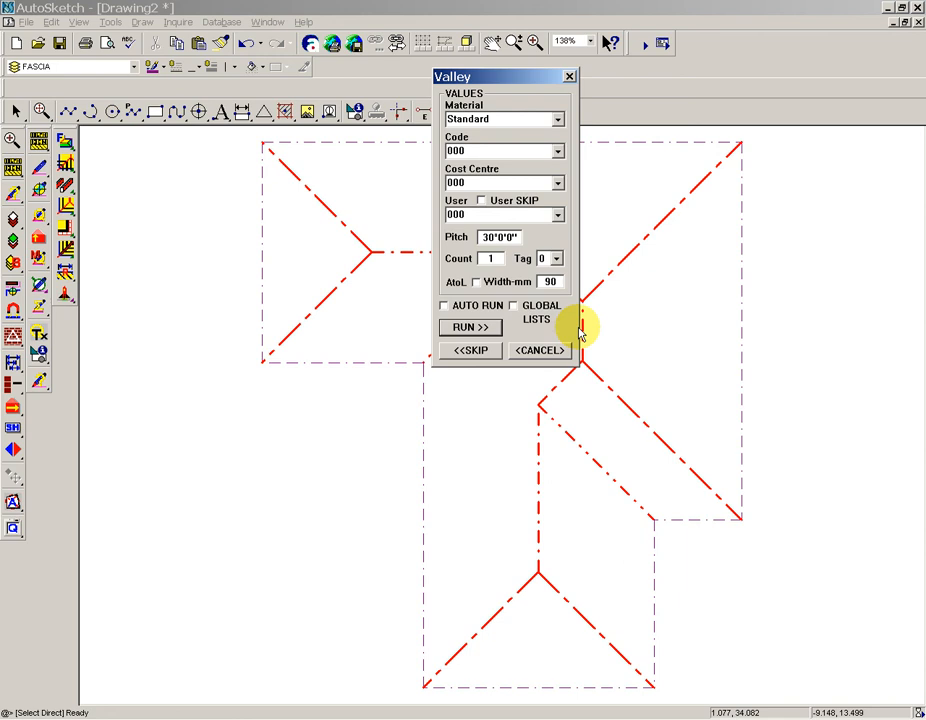
Step: Set the Valley quantity values to material Pine, code Length and user 175x25, and run them
click(498, 117)
text(Pine)
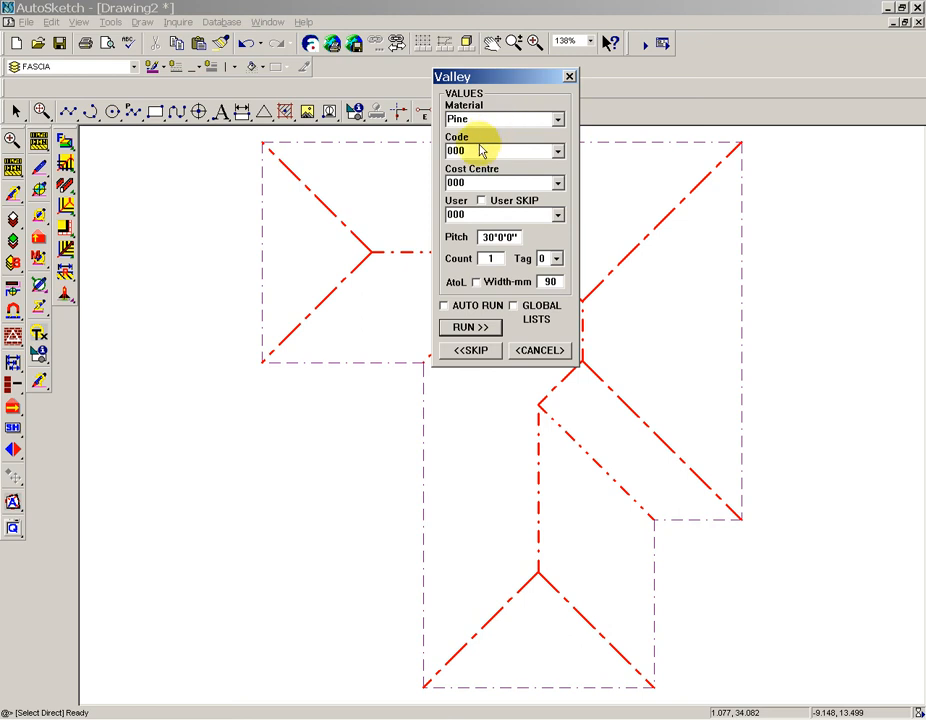
click(479, 150)
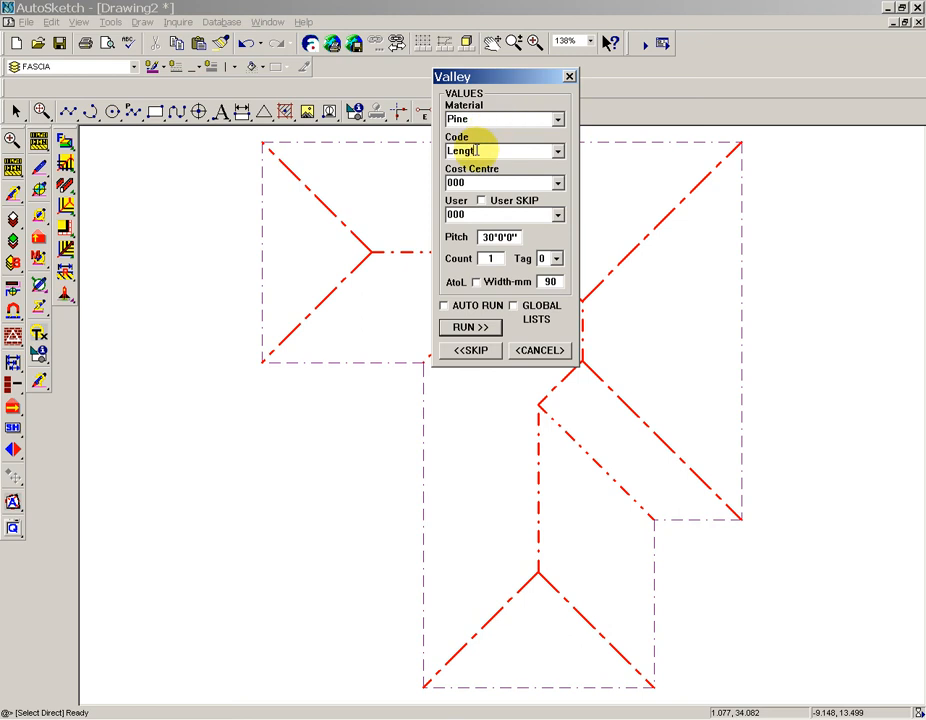
text(Length)
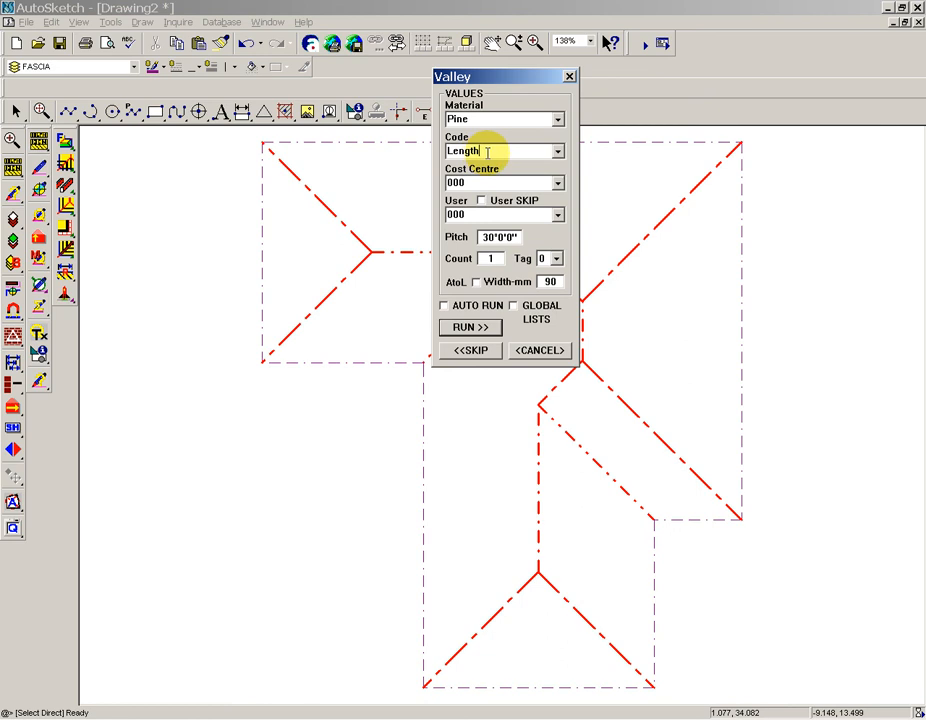
click(480, 212)
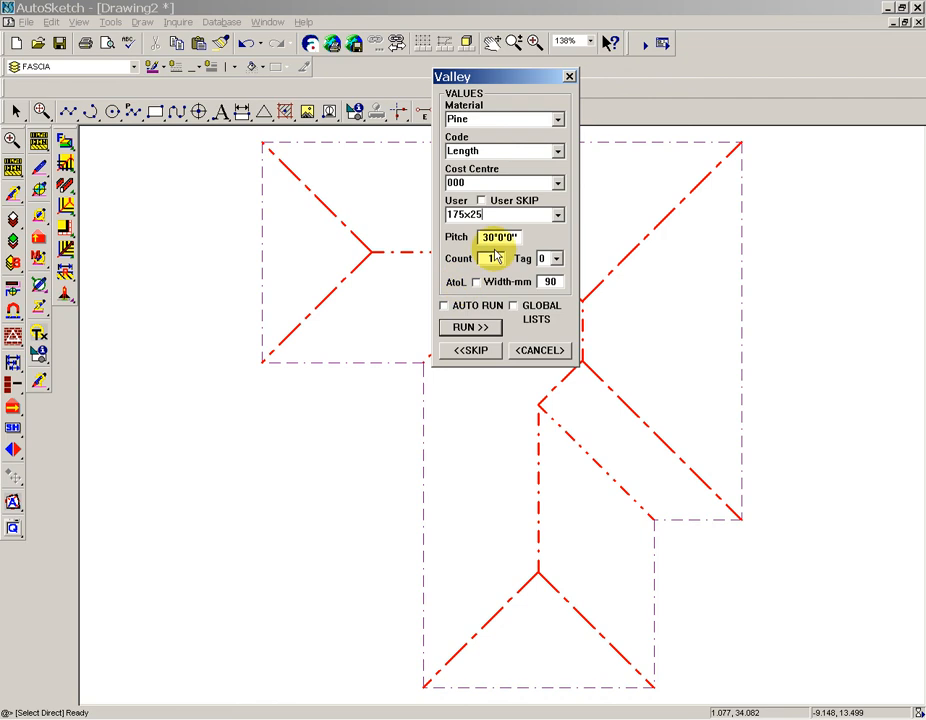
click(486, 328)
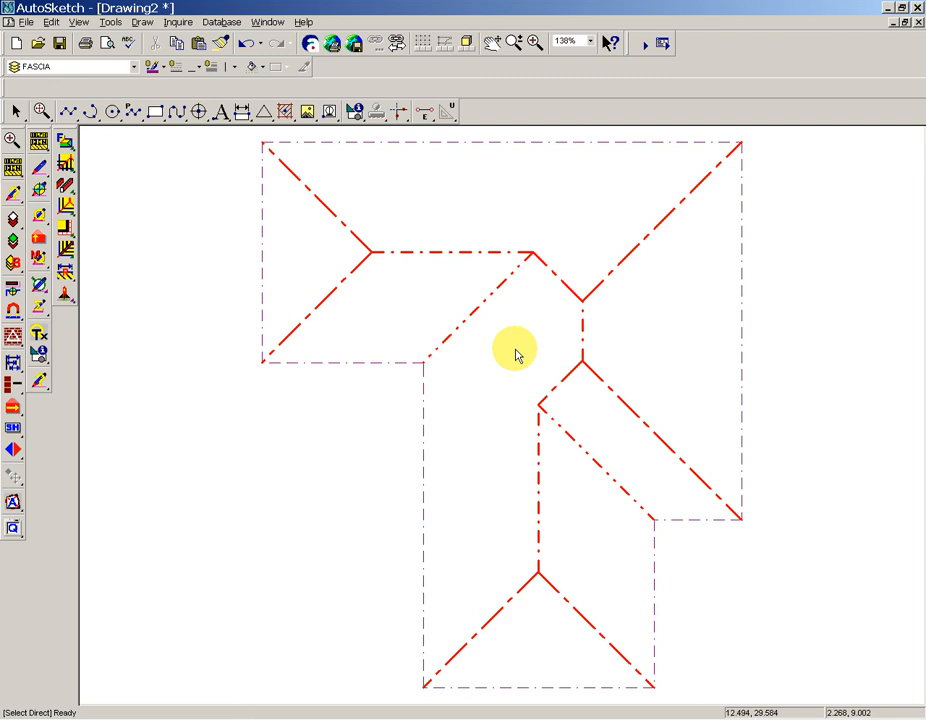
Step: Inquire the line properties of the long vertical fascia line and the upper-right hip to check their assigned quantity data
key(i)
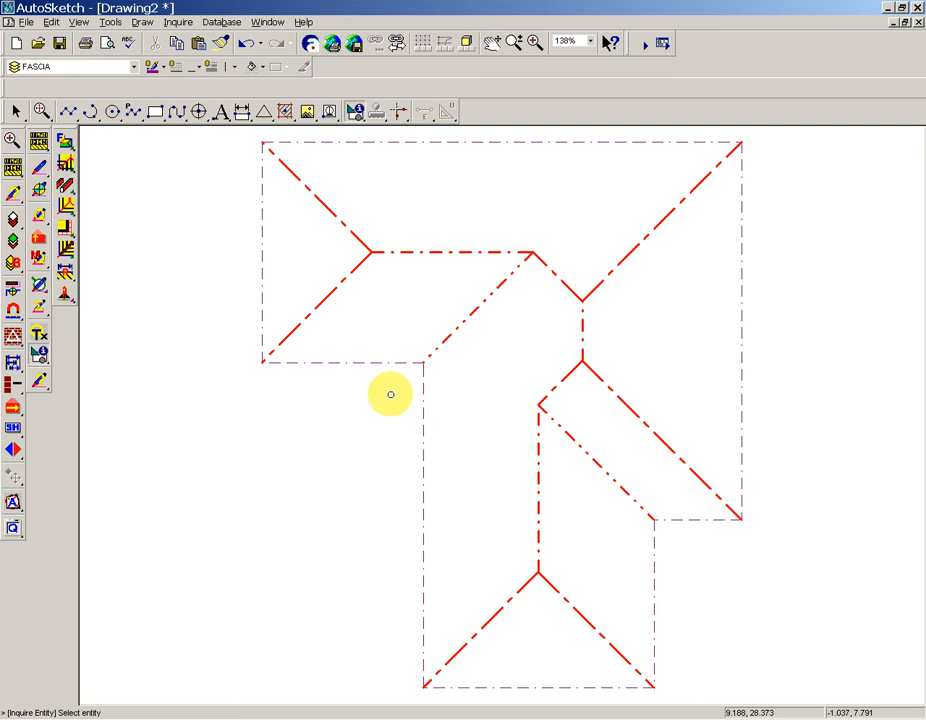
click(424, 393)
scroll(515, 390, down, 2)
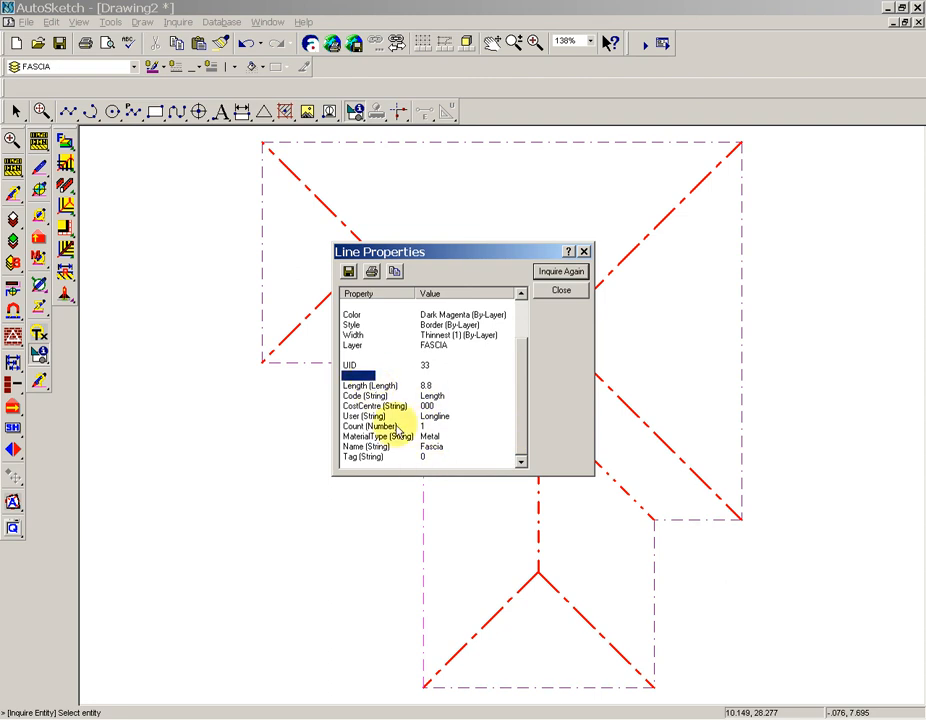
click(586, 276)
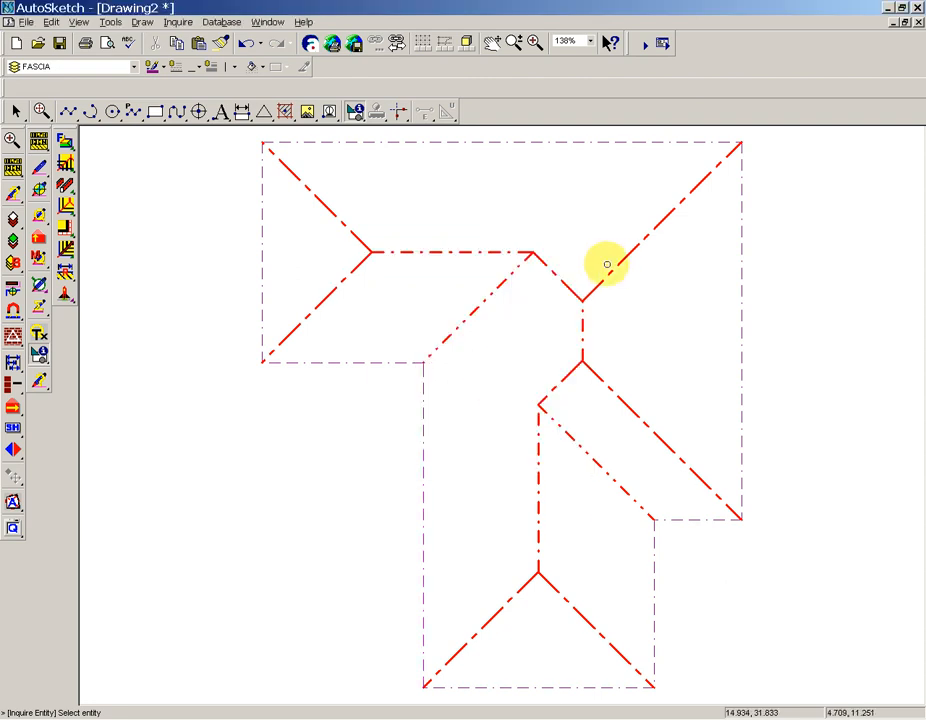
click(620, 267)
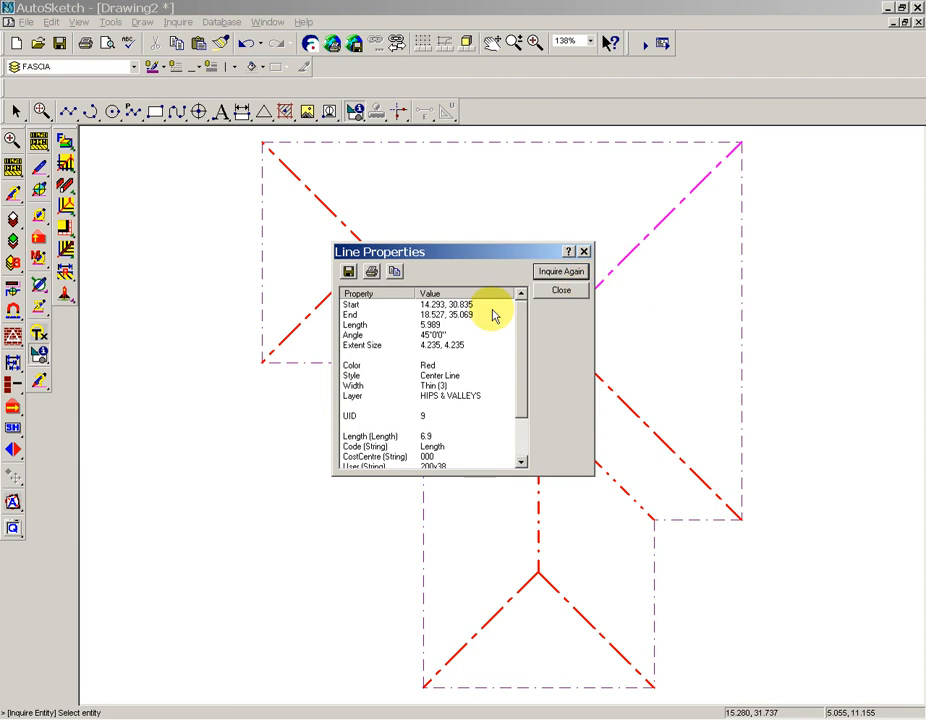
click(561, 291)
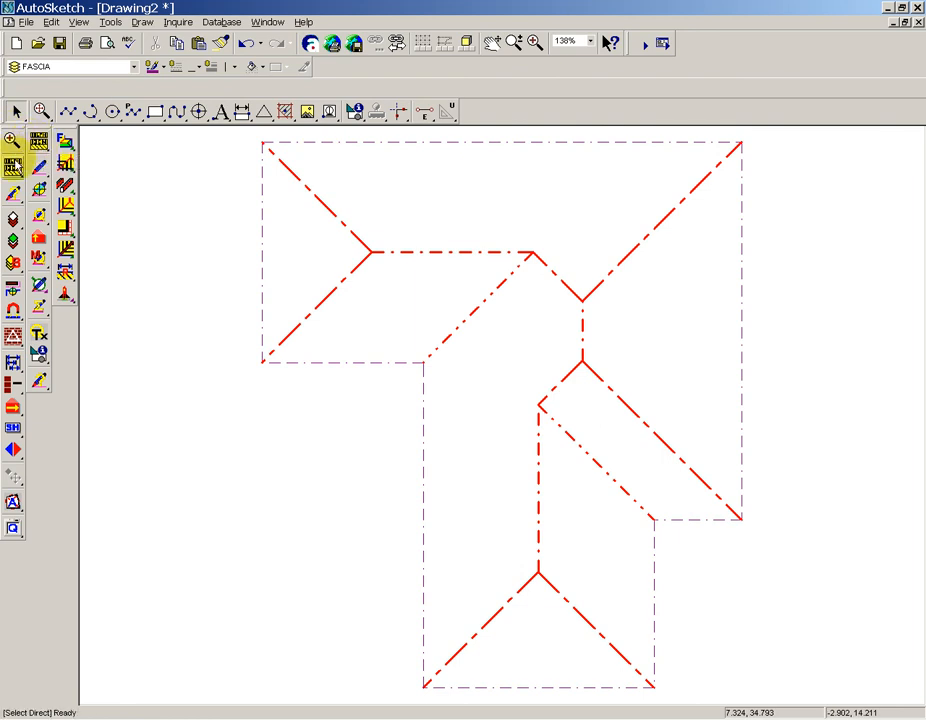
Step: Save the drawing as Sample AVI in the DRAWING folder
drag(40, 139, 104, 141)
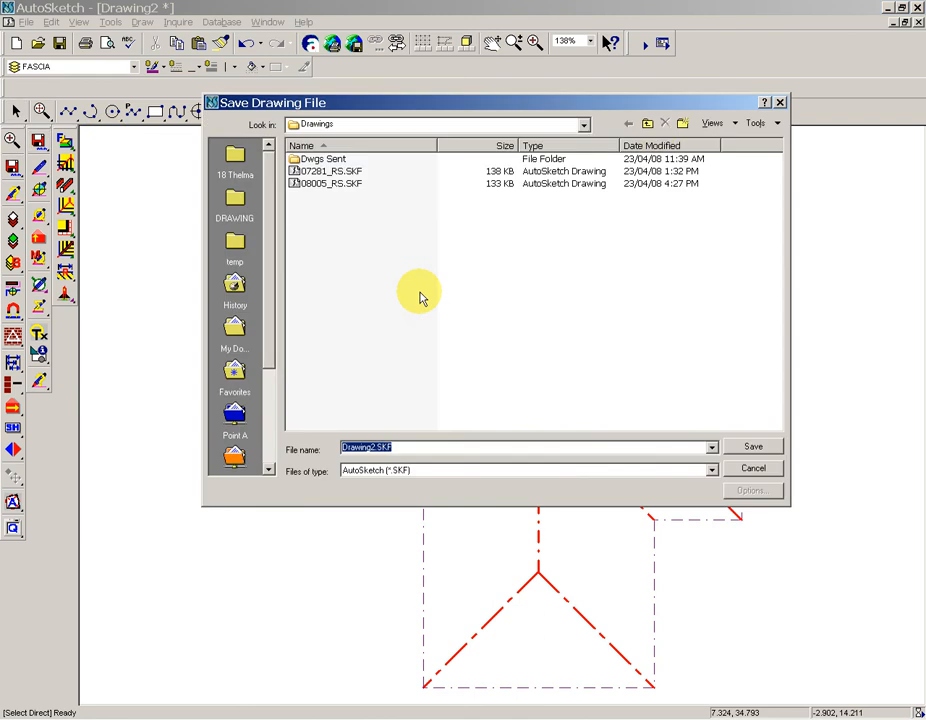
click(645, 124)
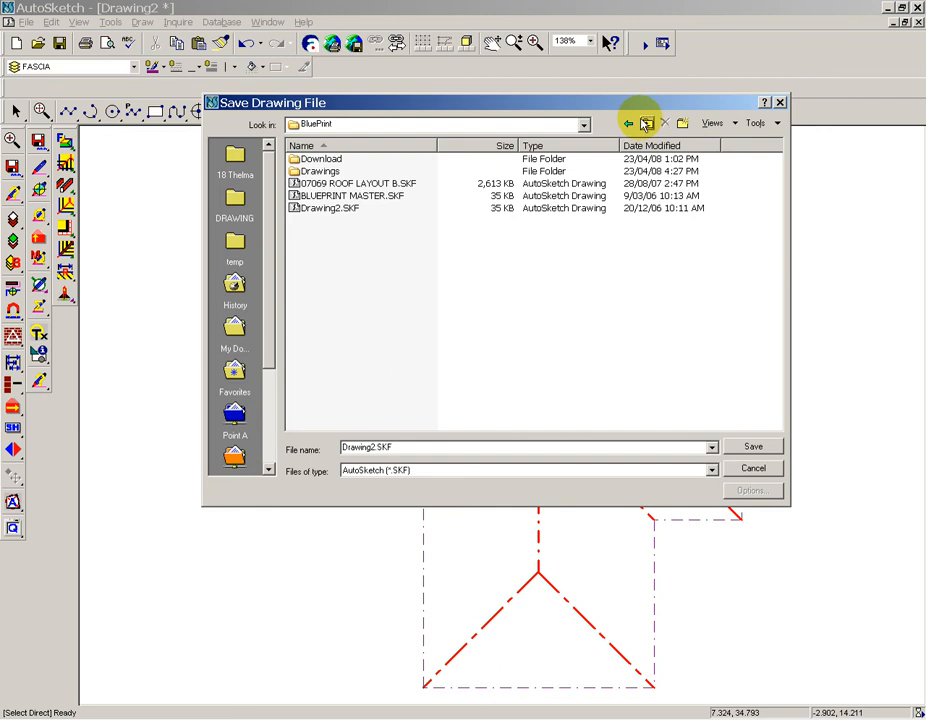
click(646, 124)
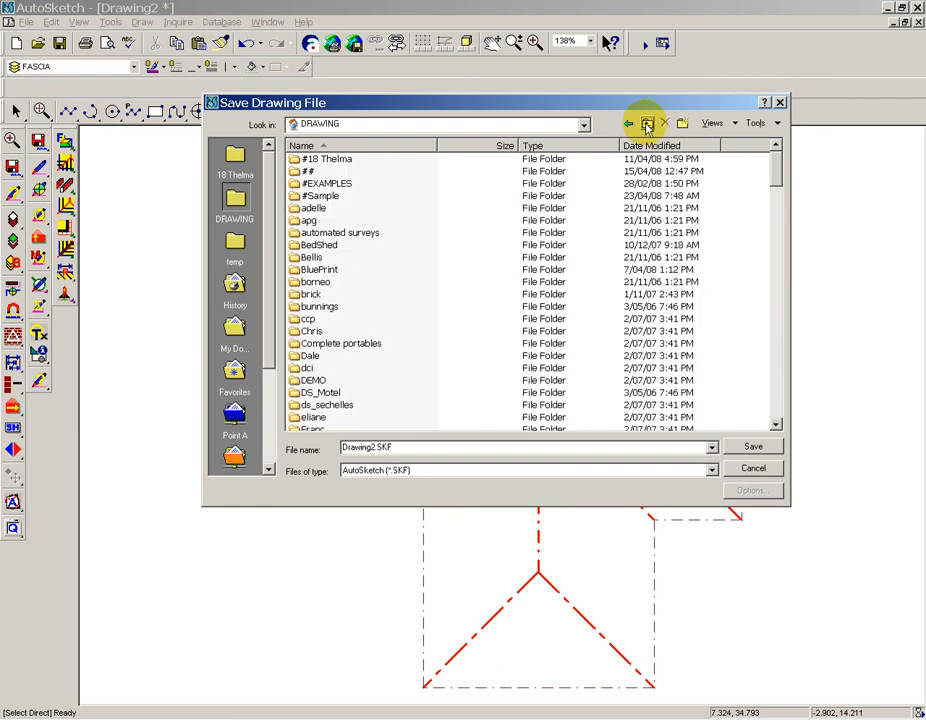
click(424, 447)
text(Sample AVI)
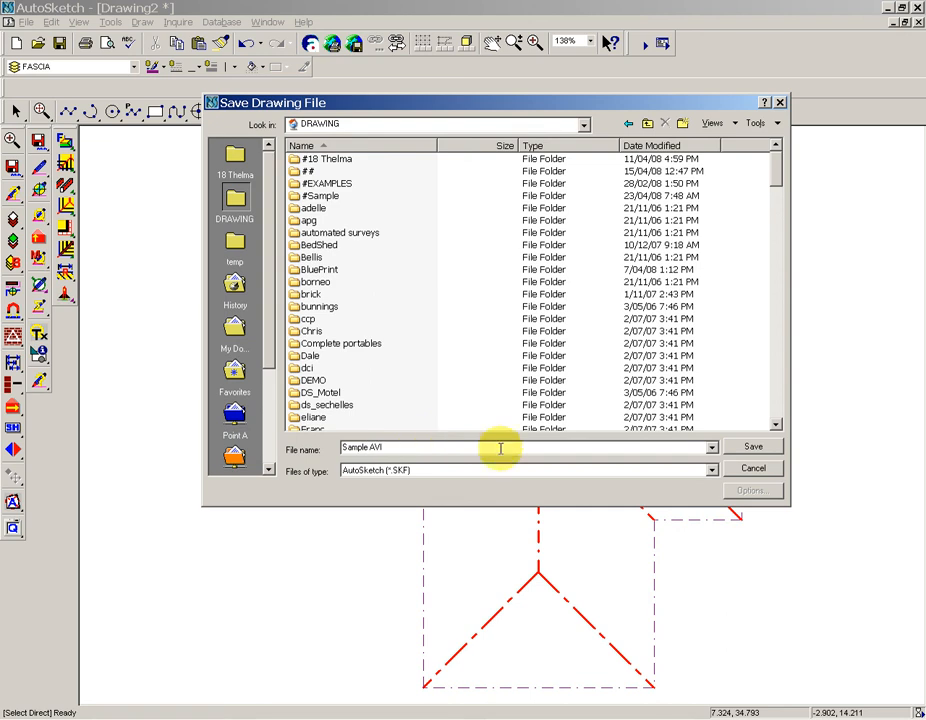
click(750, 450)
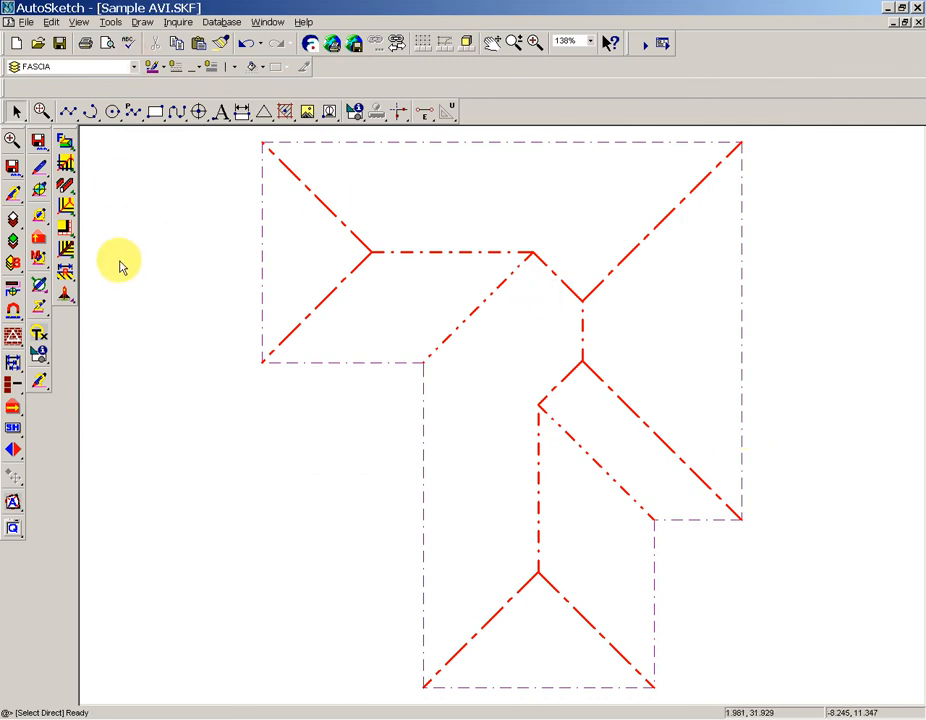
Step: Export the quantities for all names to the CSV file Sample AVI, keeping the User field and excluding Cost Centre
drag(39, 309, 91, 309)
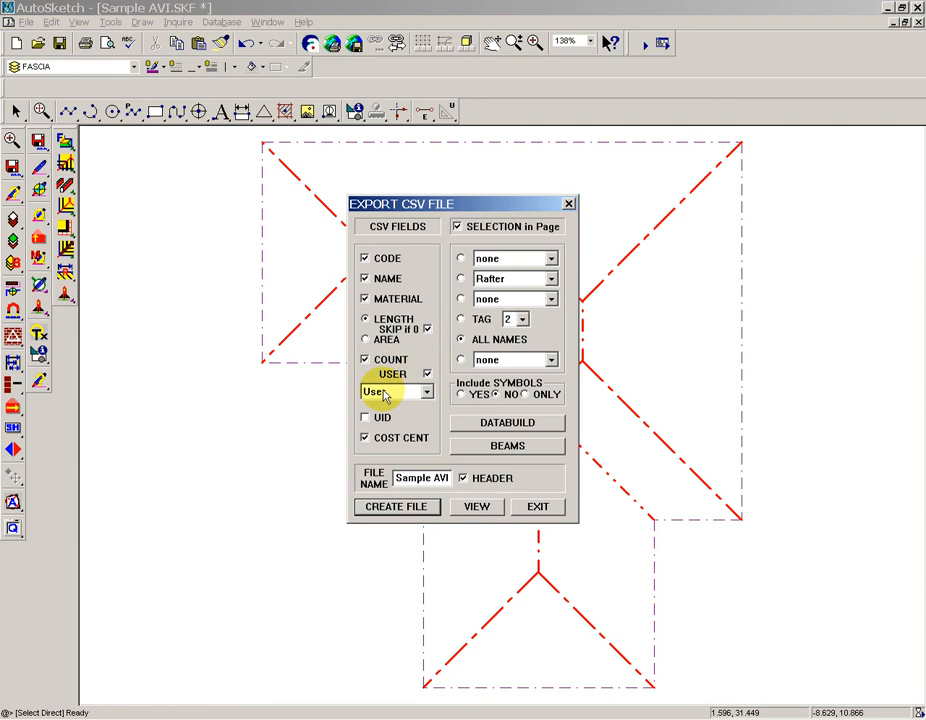
click(426, 393)
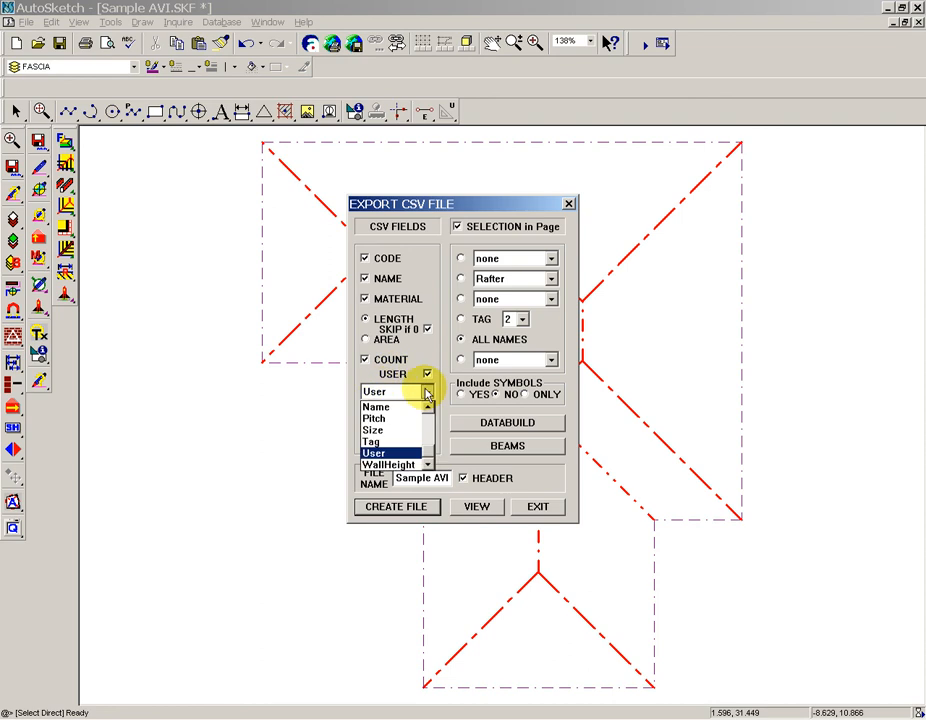
drag(428, 454, 432, 402)
click(430, 380)
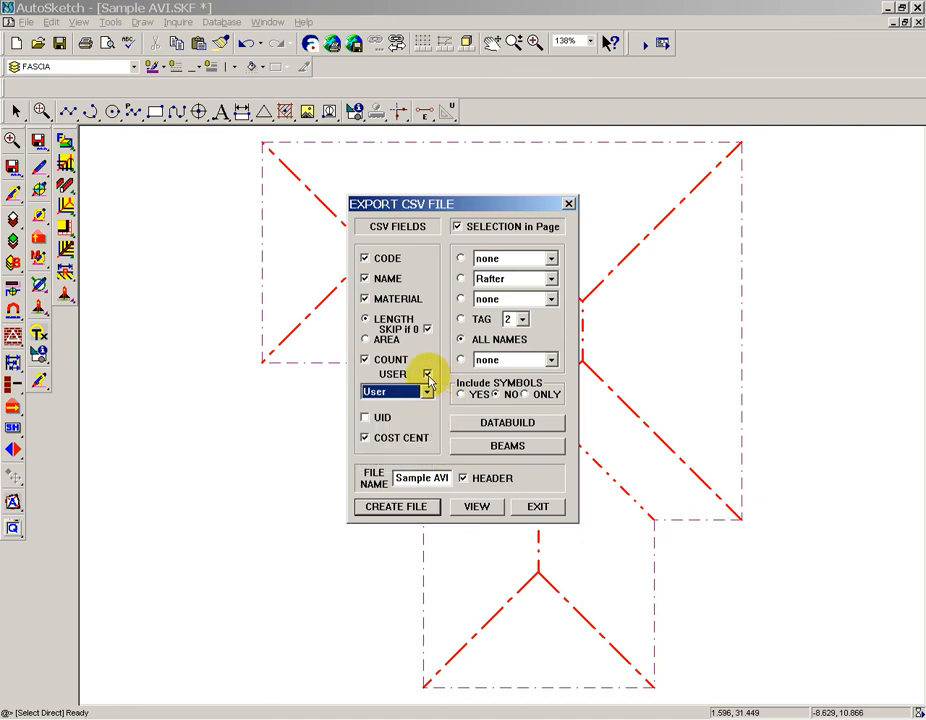
click(365, 437)
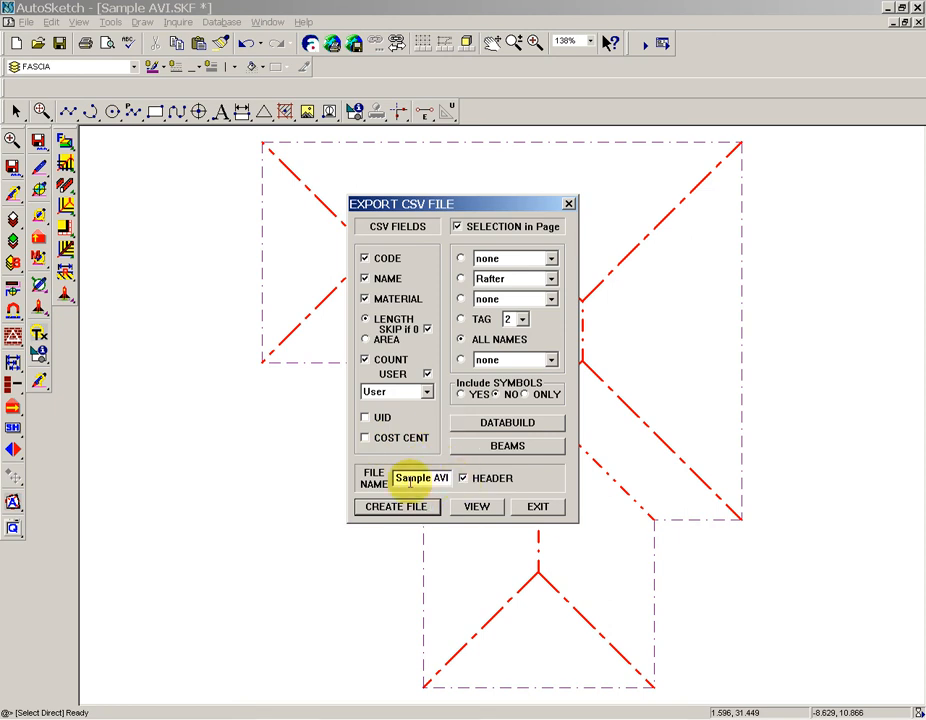
drag(410, 478, 470, 477)
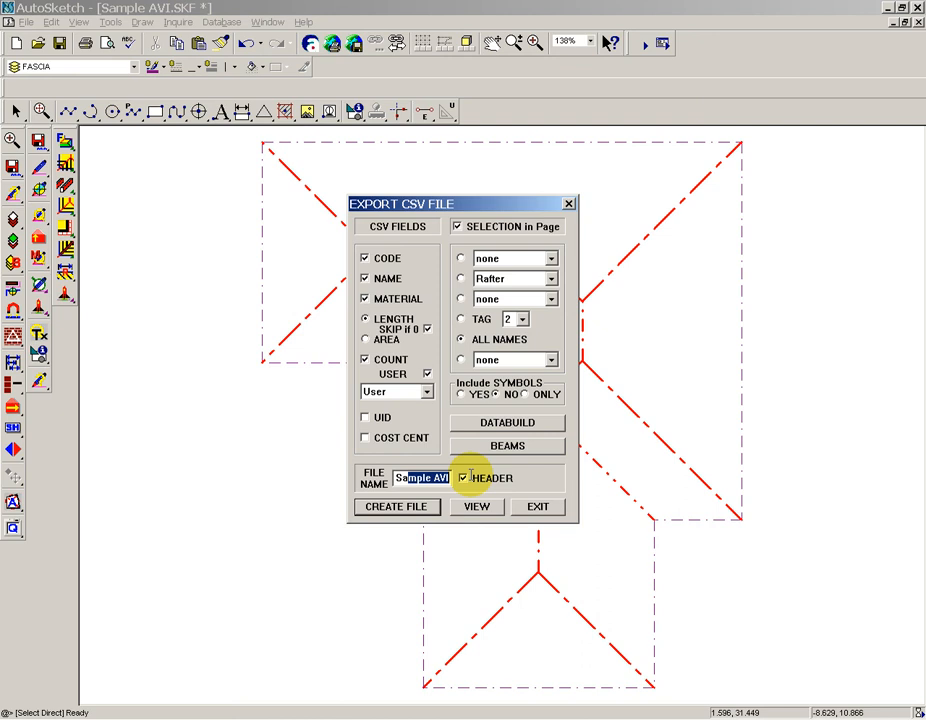
click(428, 506)
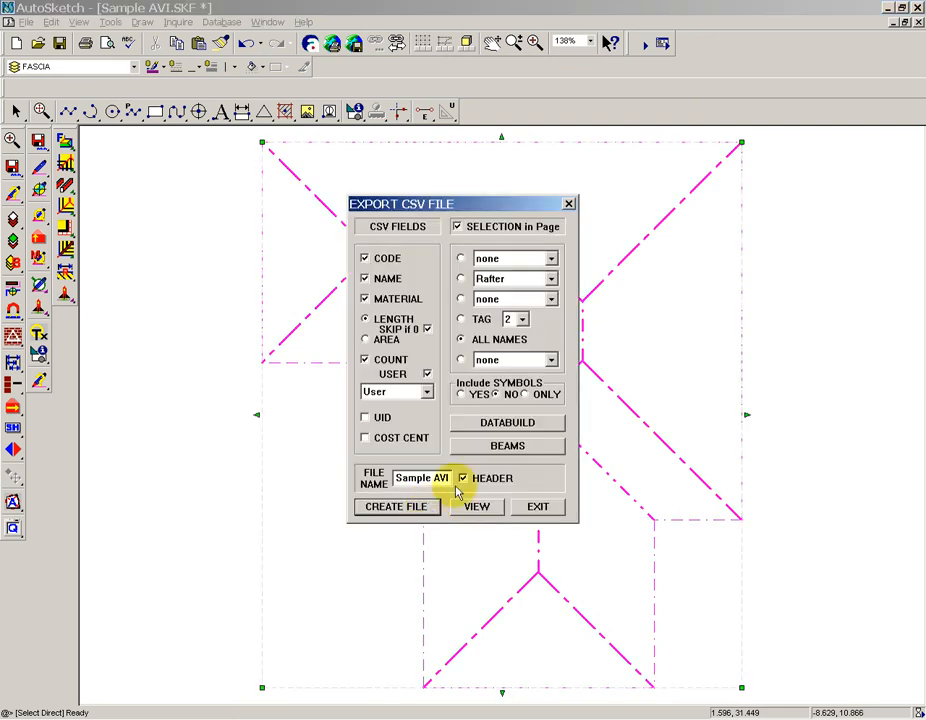
Step: View the exported Sample AVI CSV file to review its quantity rows, and close the file and the export dialog
click(465, 506)
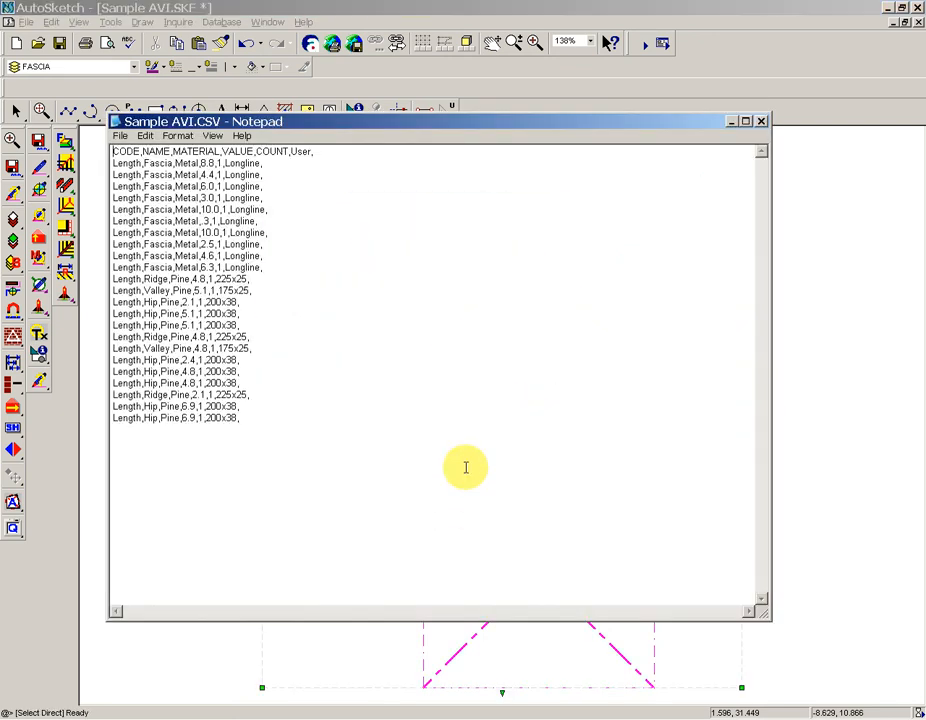
drag(111, 152, 260, 421)
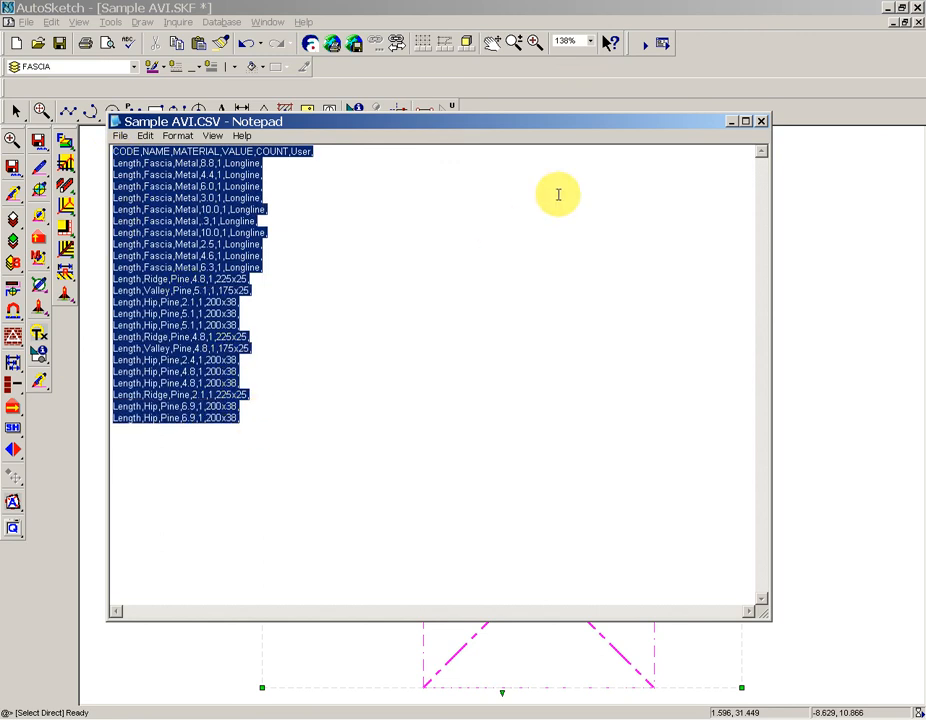
click(760, 120)
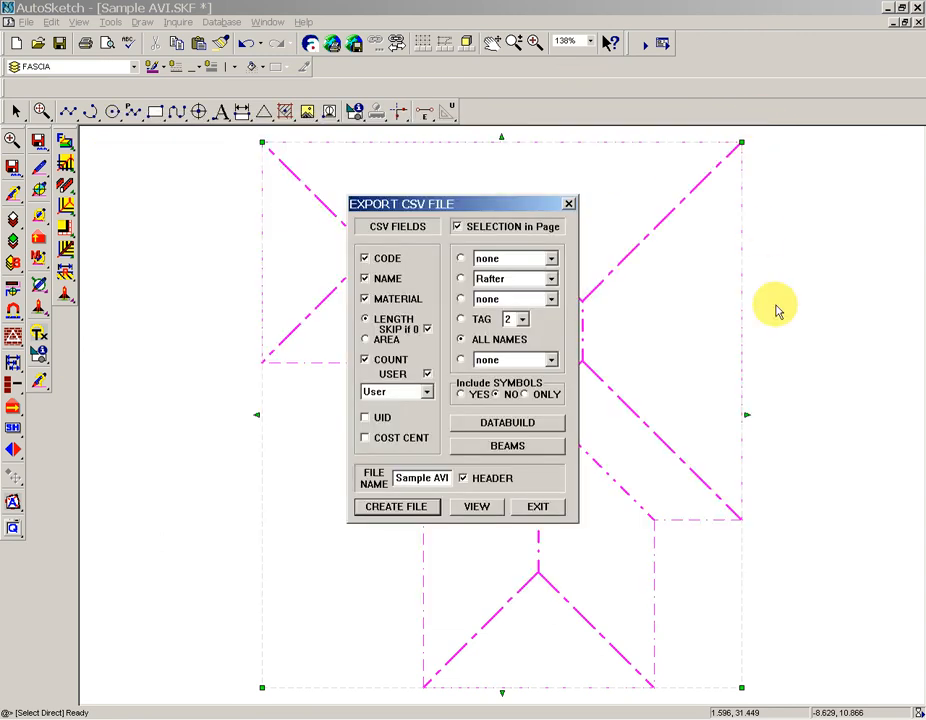
click(537, 504)
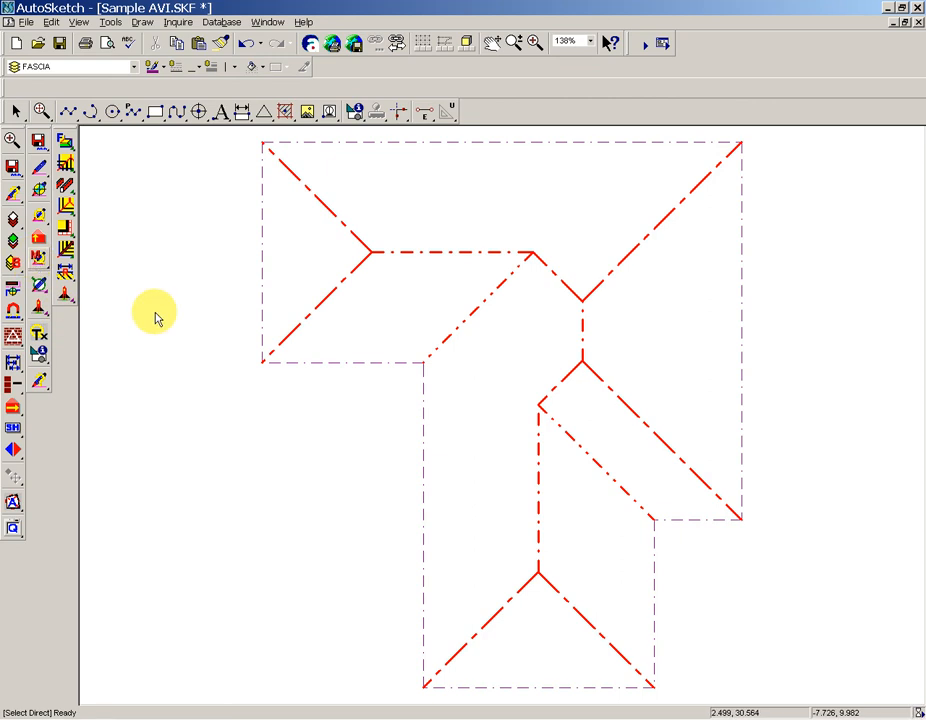
Step: Pick the horizontal ridge for a quantity change, keeping the Ridge property and assigning the new colour Blue
click(404, 254)
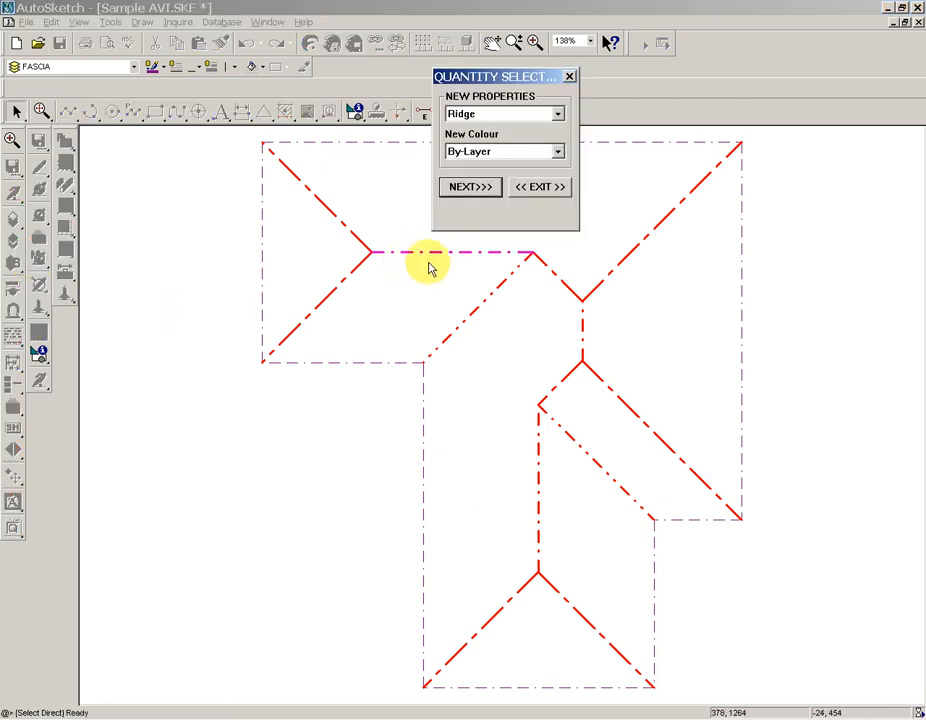
click(557, 152)
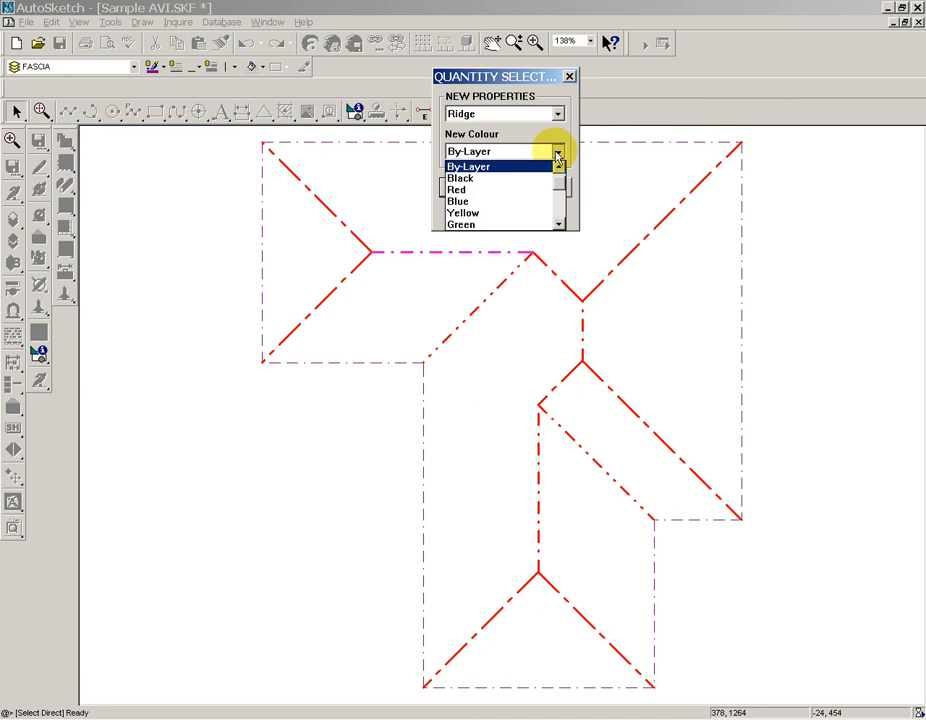
click(490, 202)
click(474, 190)
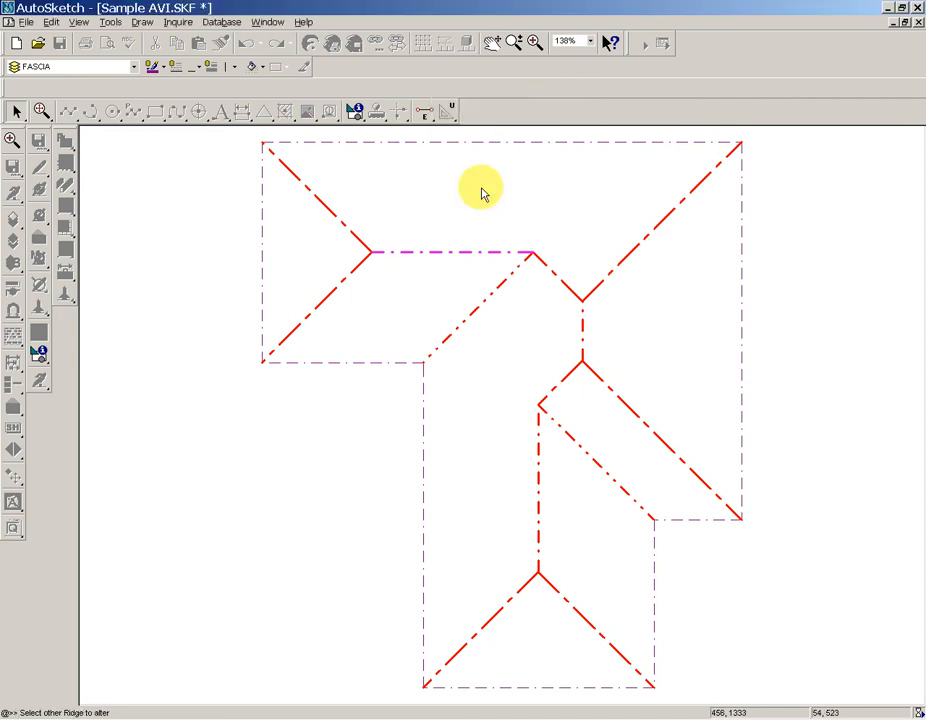
click(431, 272)
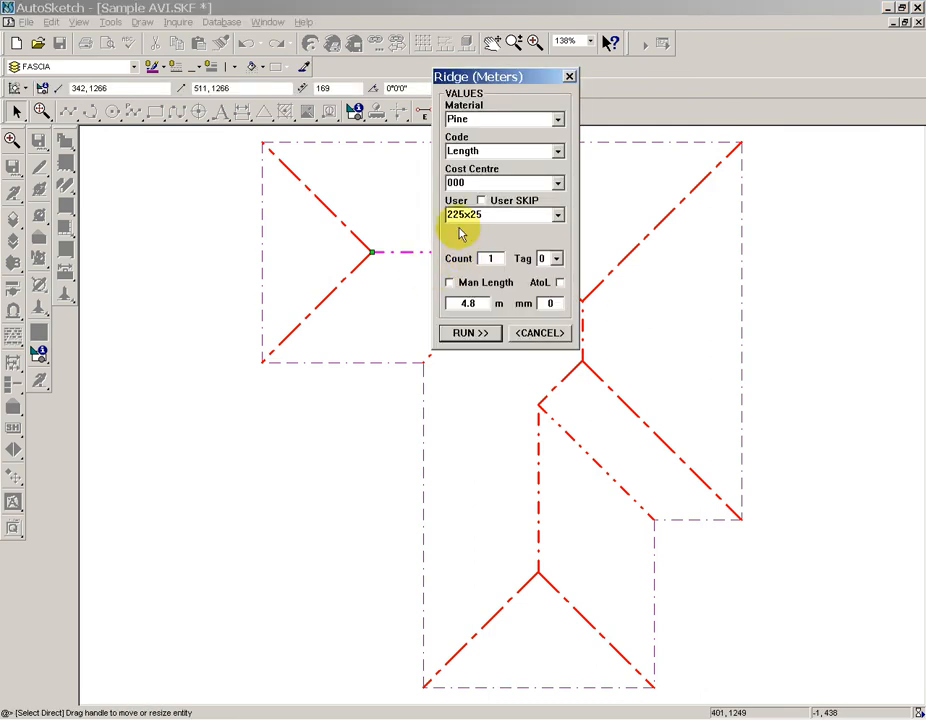
Step: Set the selected ridge's material to LVL and its user value to 250x756, run the change and end the command
click(458, 118)
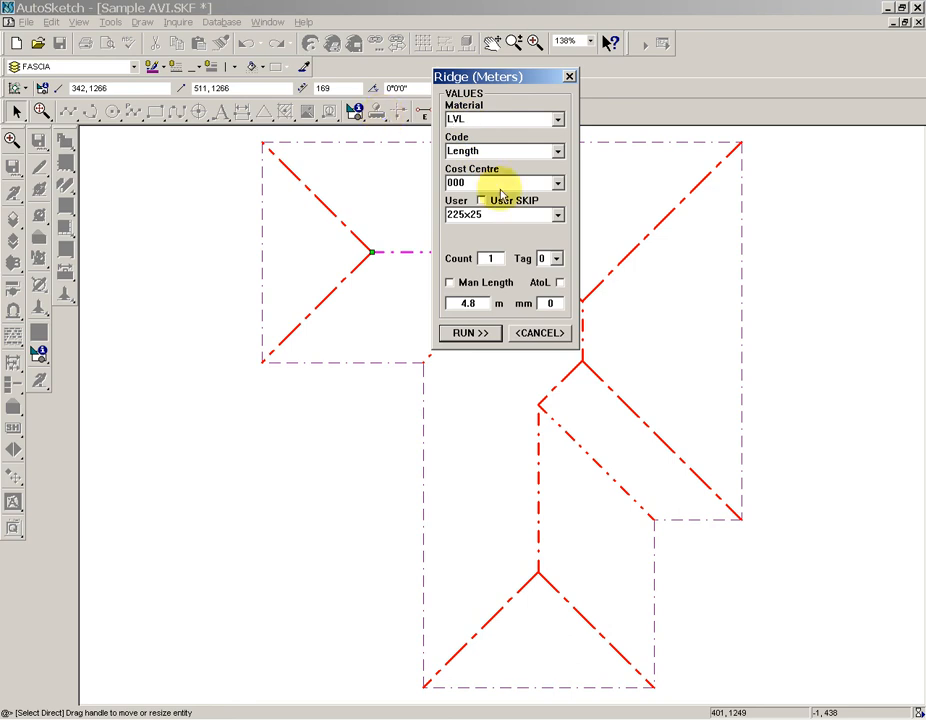
click(500, 214)
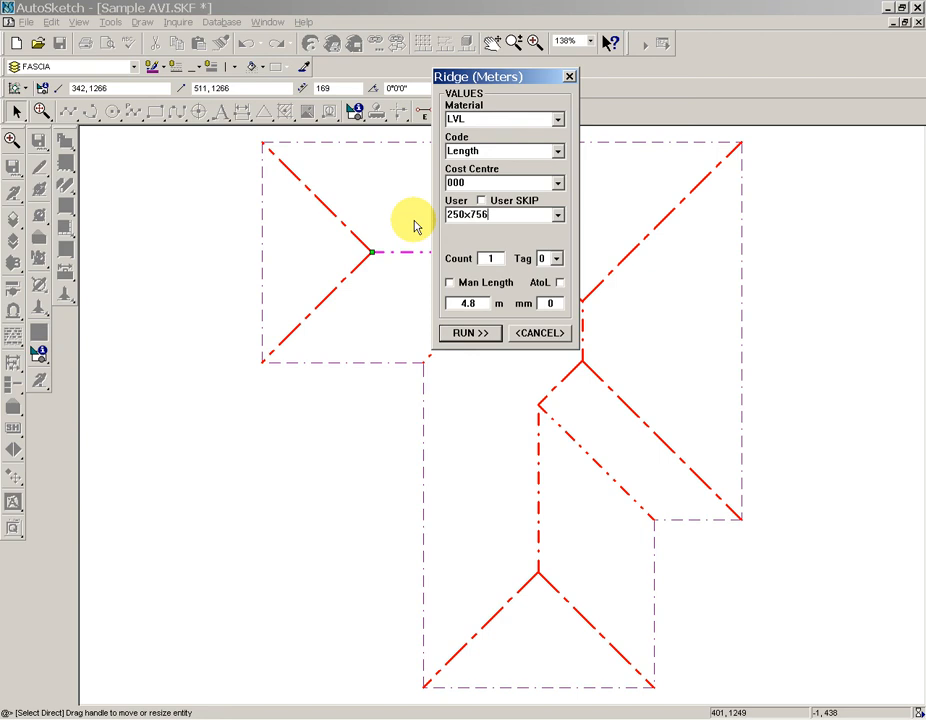
click(470, 334)
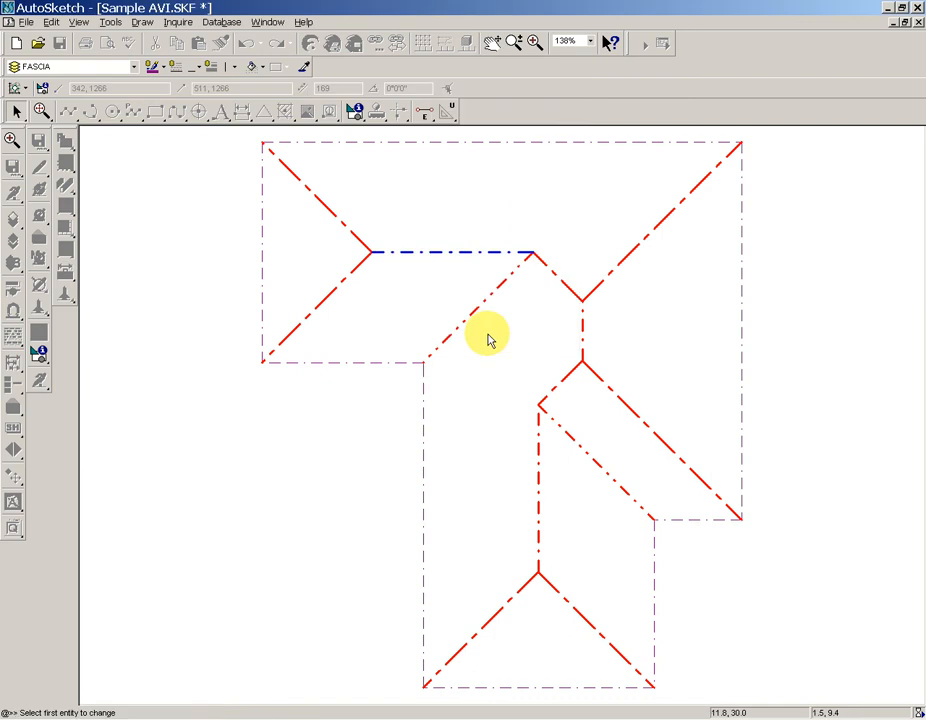
key(Escape)
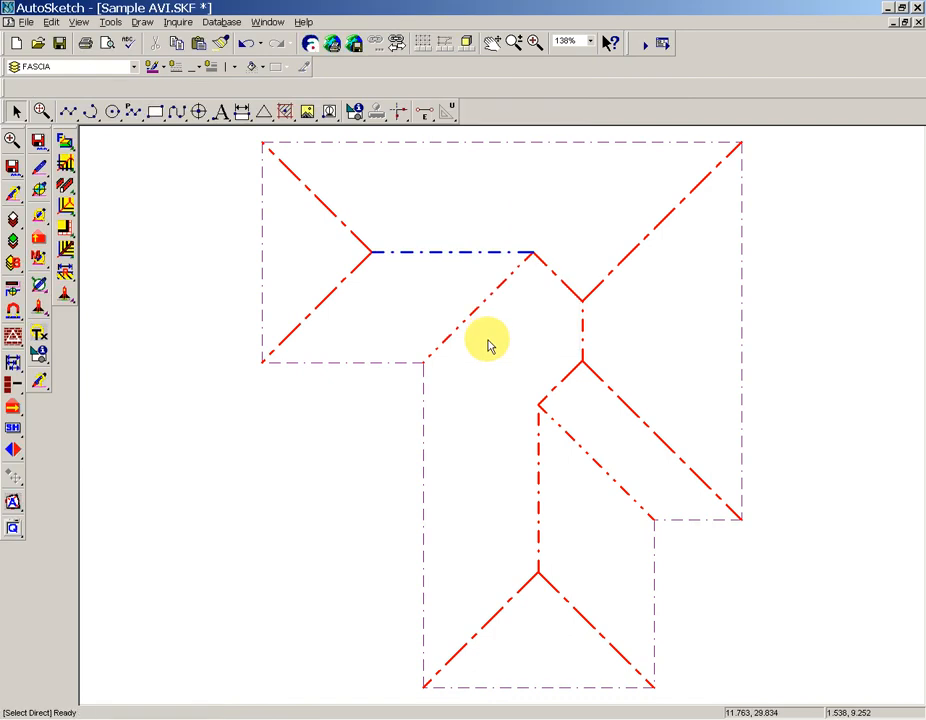
Step: Export the quantities for all names to the CSV file Sample AVI again, overwriting the existing file, and close the export dialog
click(39, 307)
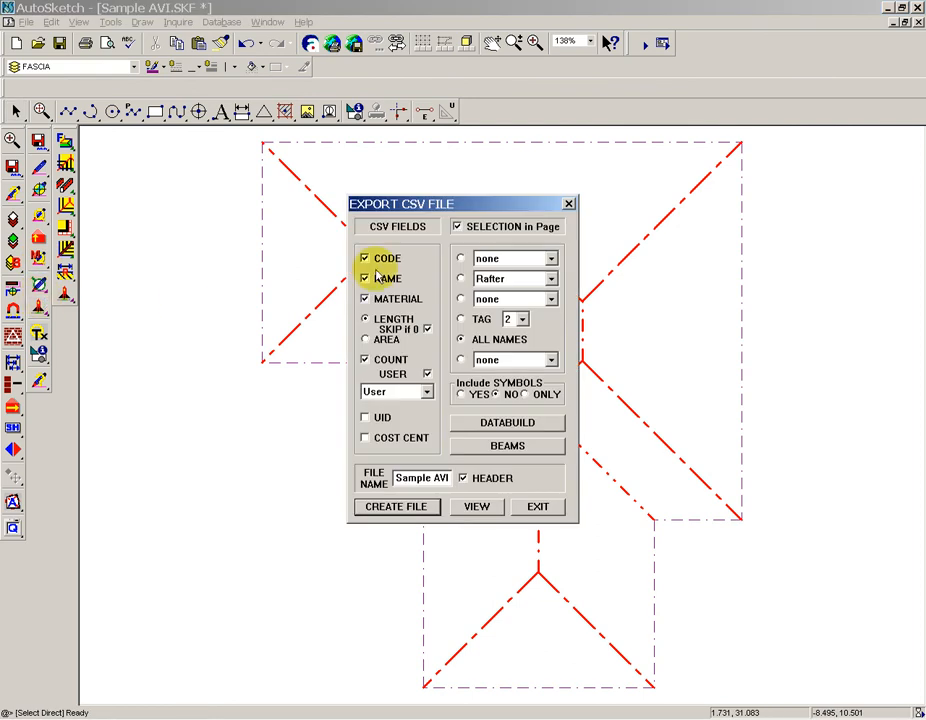
click(397, 506)
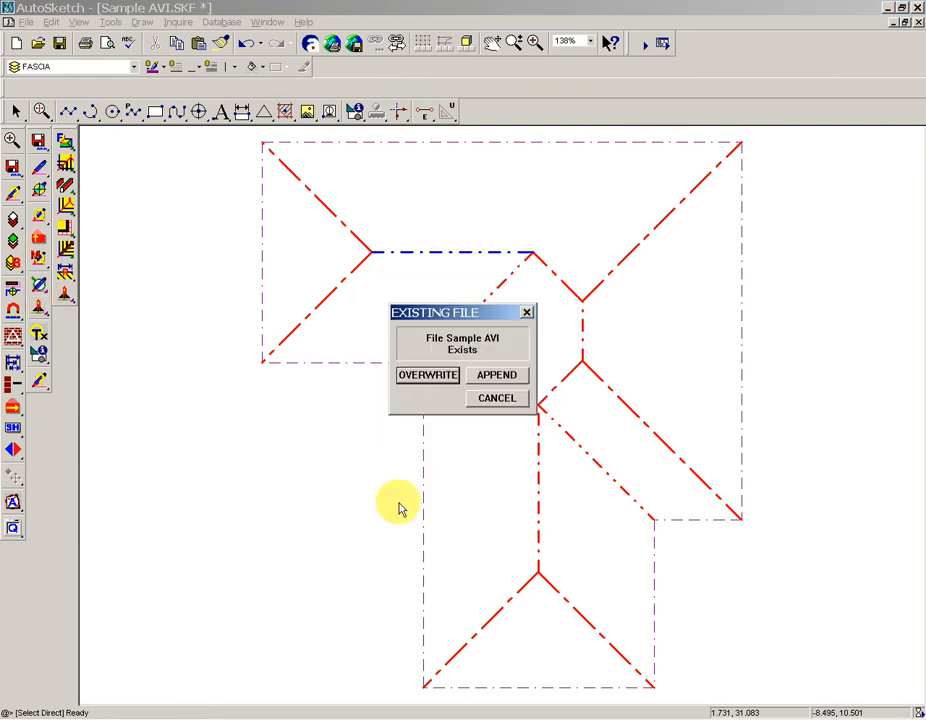
click(430, 380)
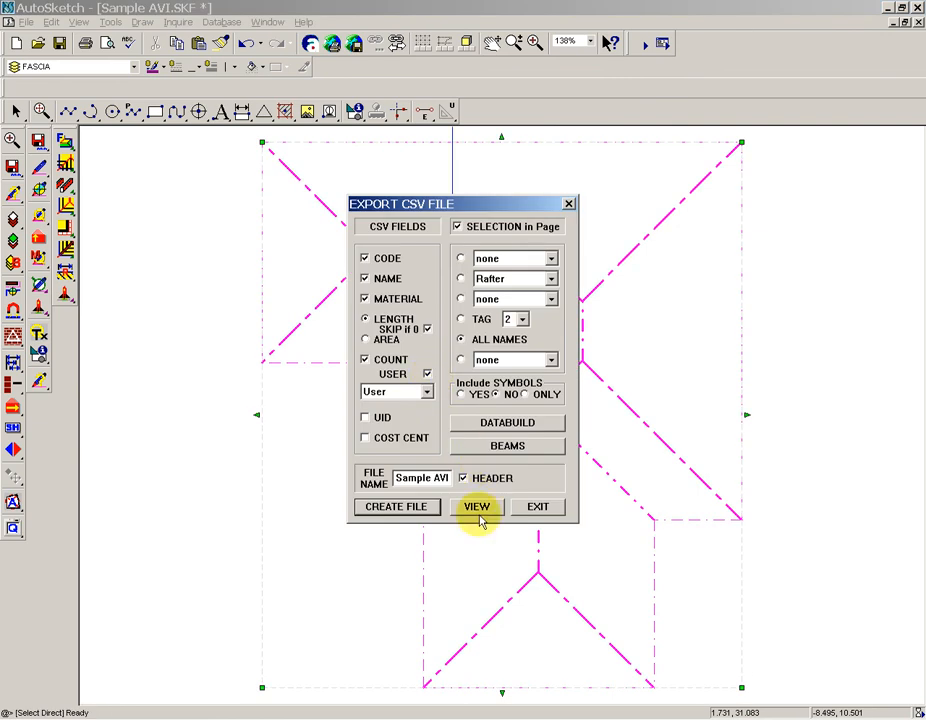
click(538, 506)
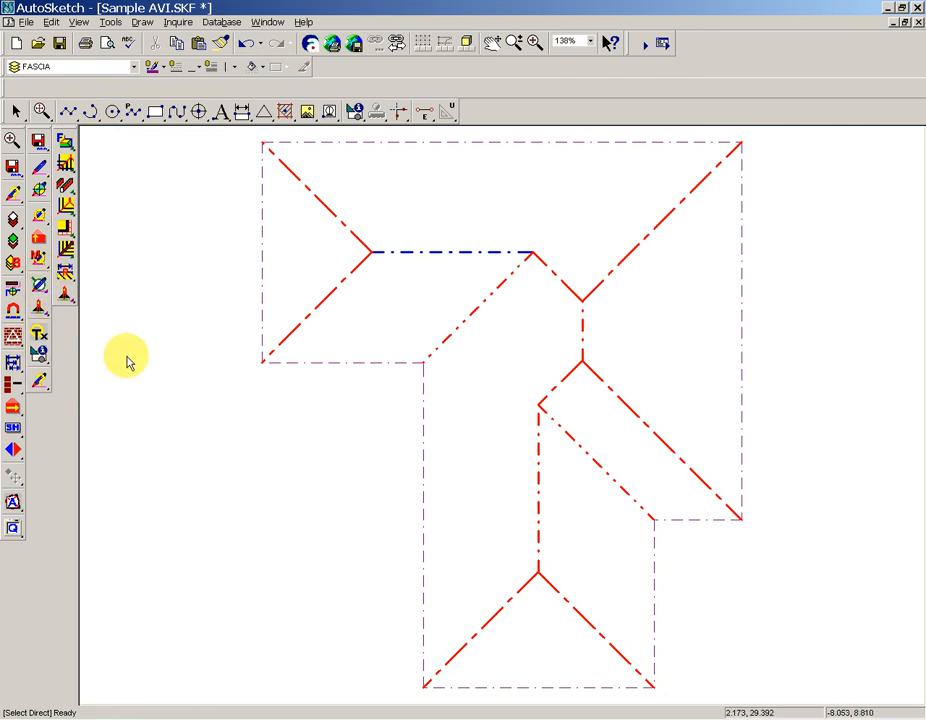
Step: Add centred text labels to all ridges within the page by picking the blue horizontal ridge, and end the text command
click(38, 333)
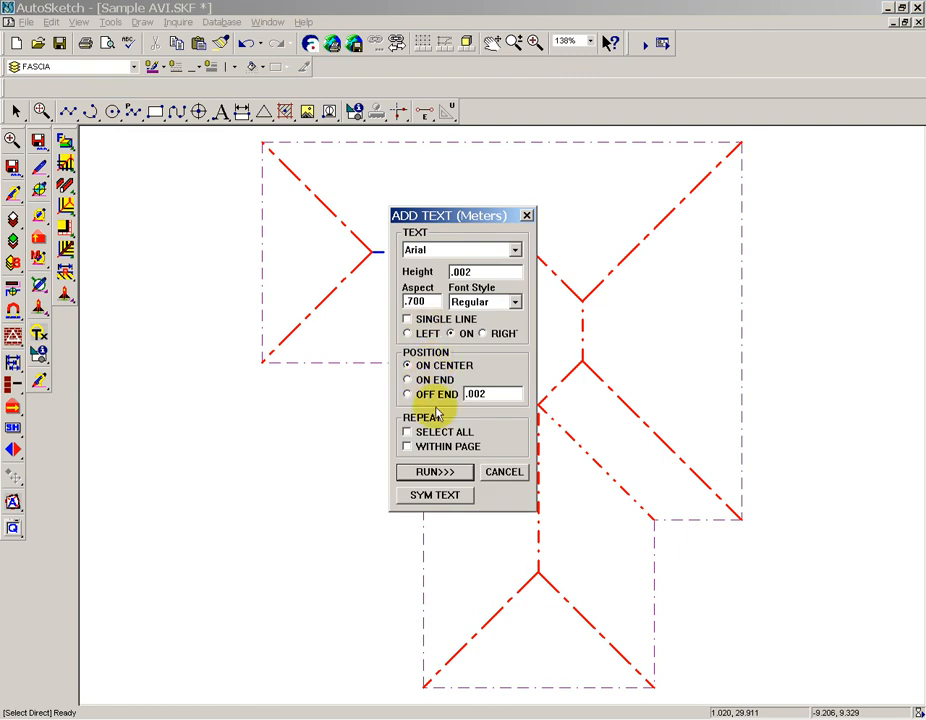
click(420, 432)
click(410, 446)
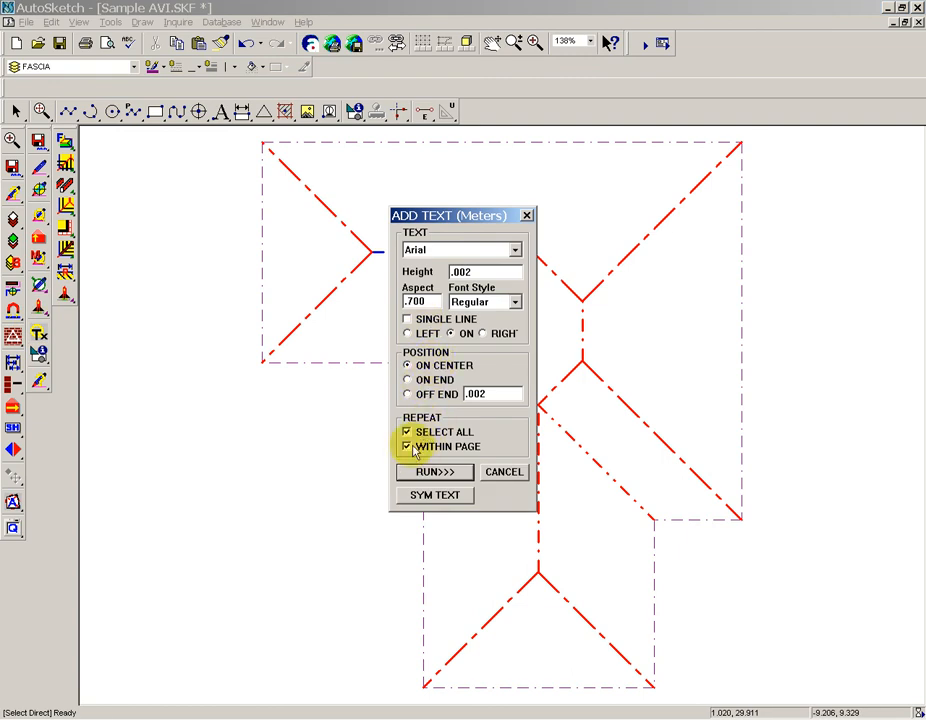
click(430, 472)
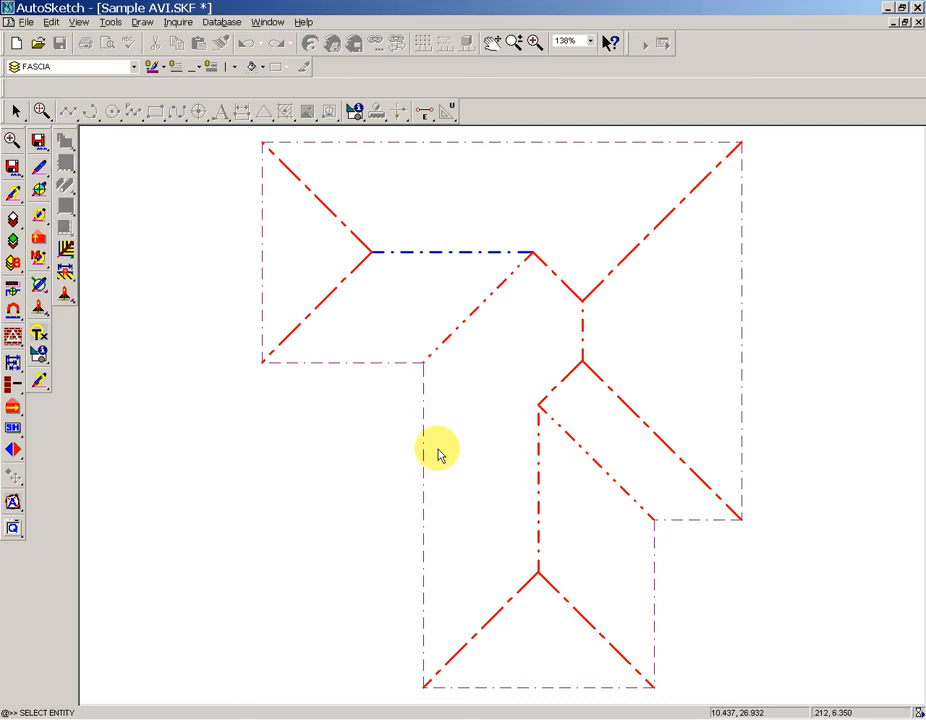
click(463, 254)
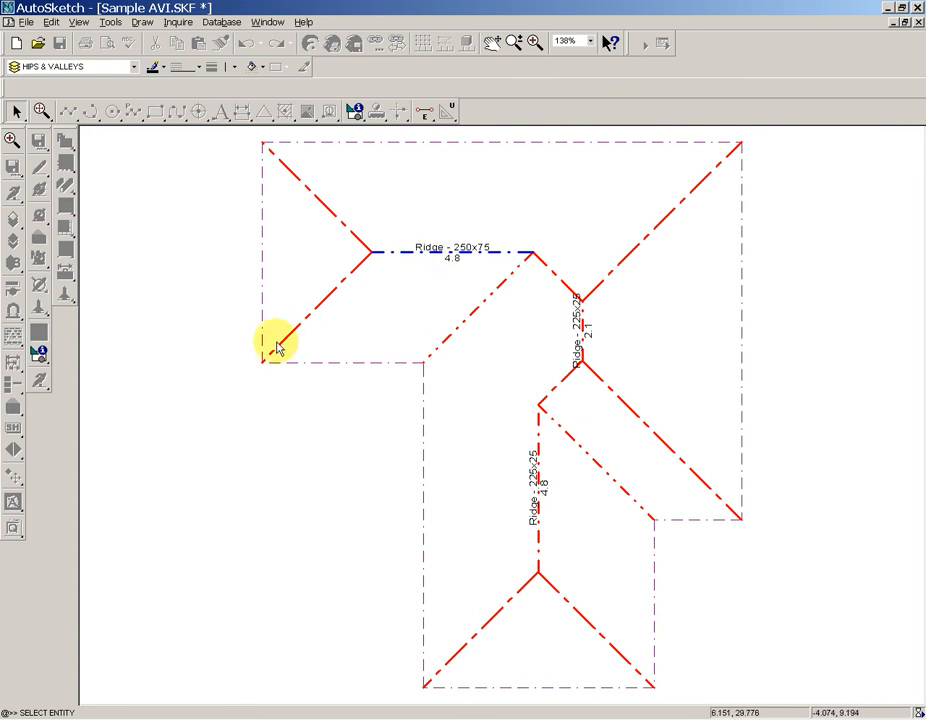
click(180, 385)
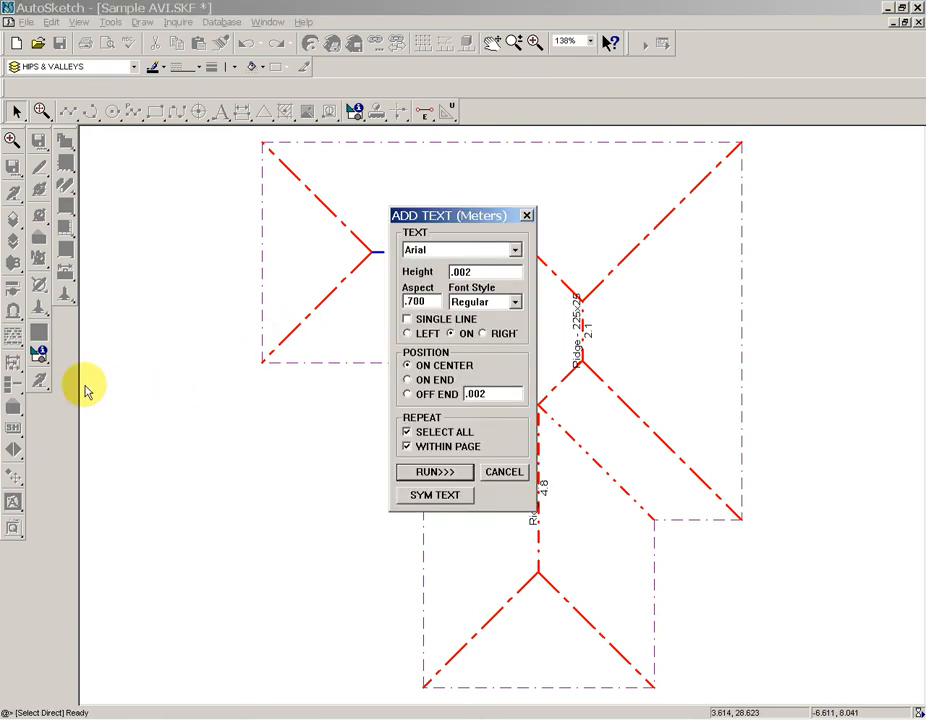
click(496, 473)
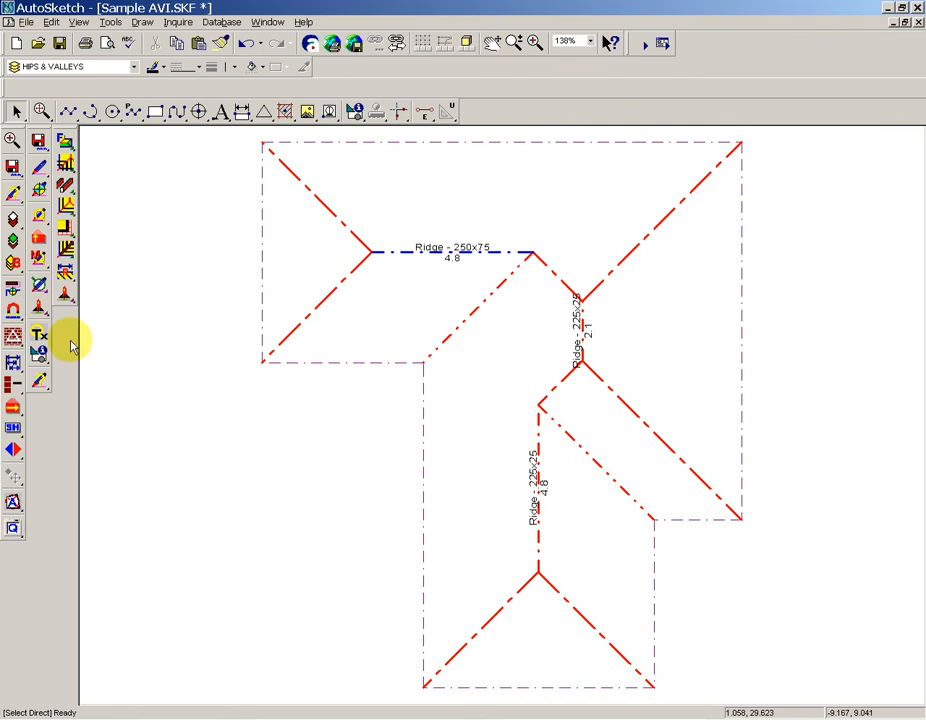
Step: Open the Ridge setup to examine which text, user and length options make up its label, and exit without saving
click(40, 379)
text(r)
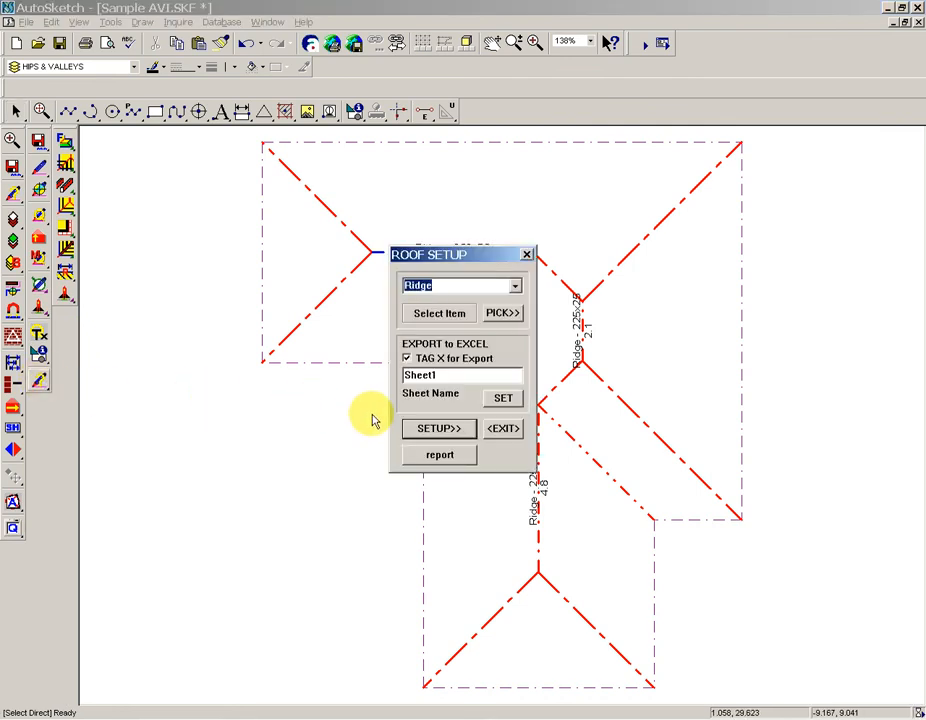
click(413, 428)
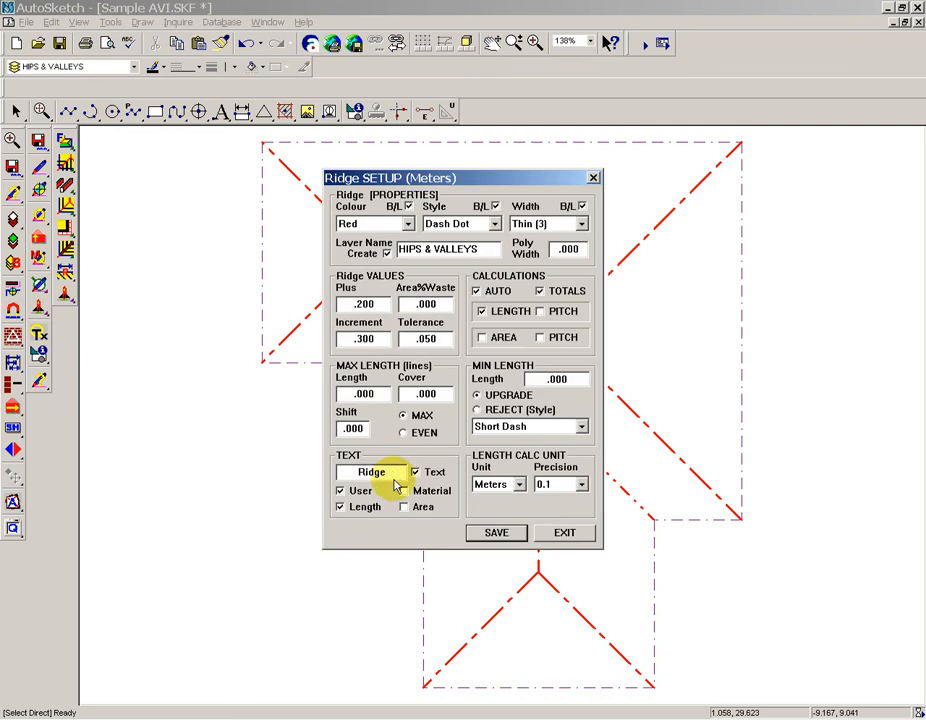
drag(384, 473, 338, 472)
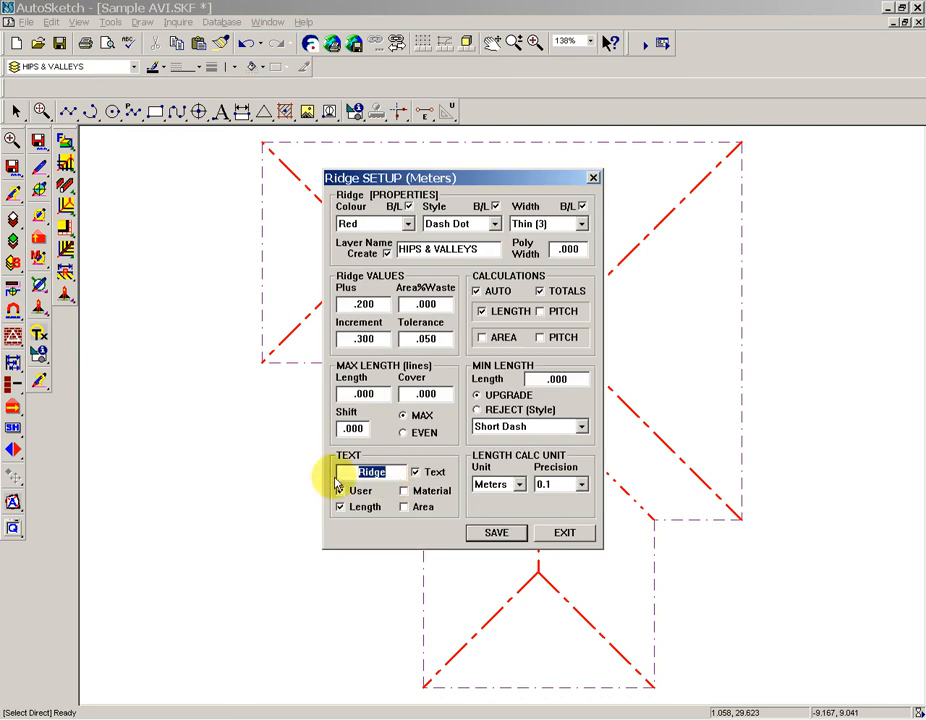
click(557, 538)
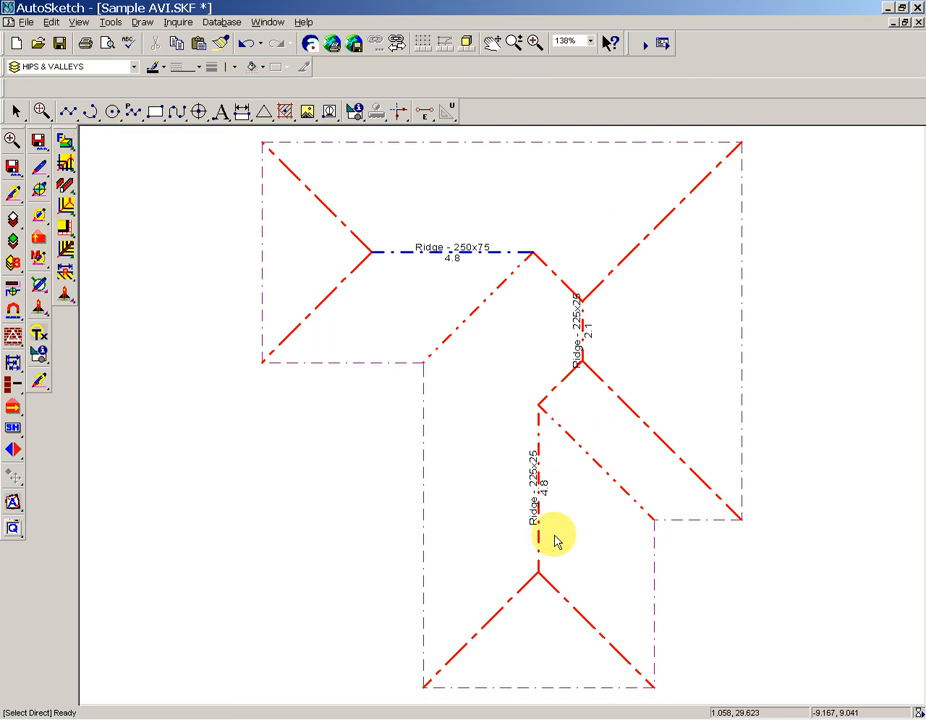
Step: Label all hips within the page with text positioned off the end by .005 and an aspect of .500
click(42, 334)
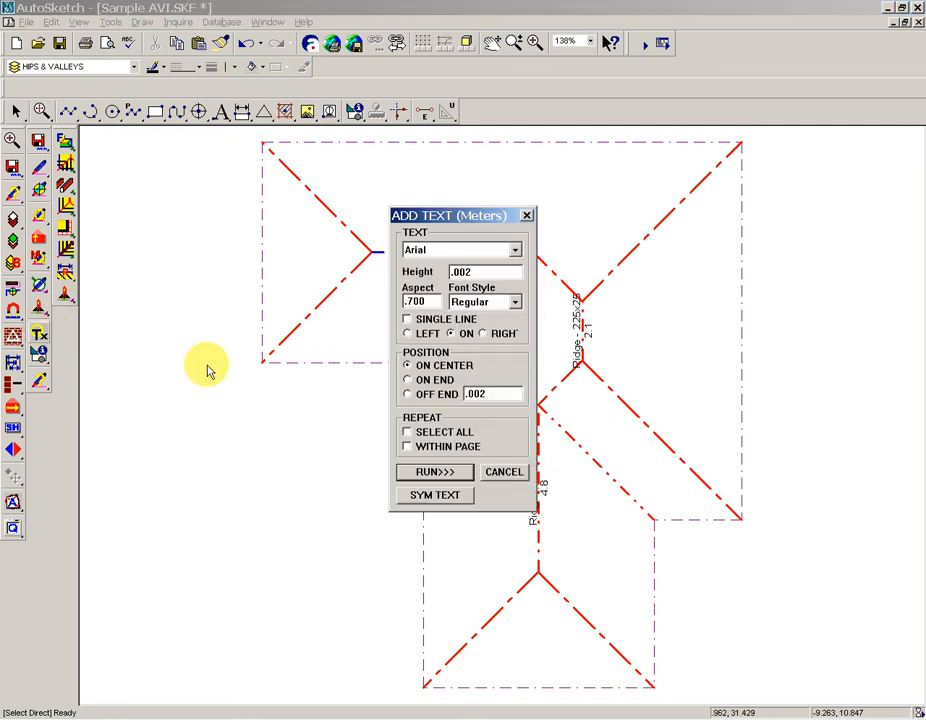
click(408, 393)
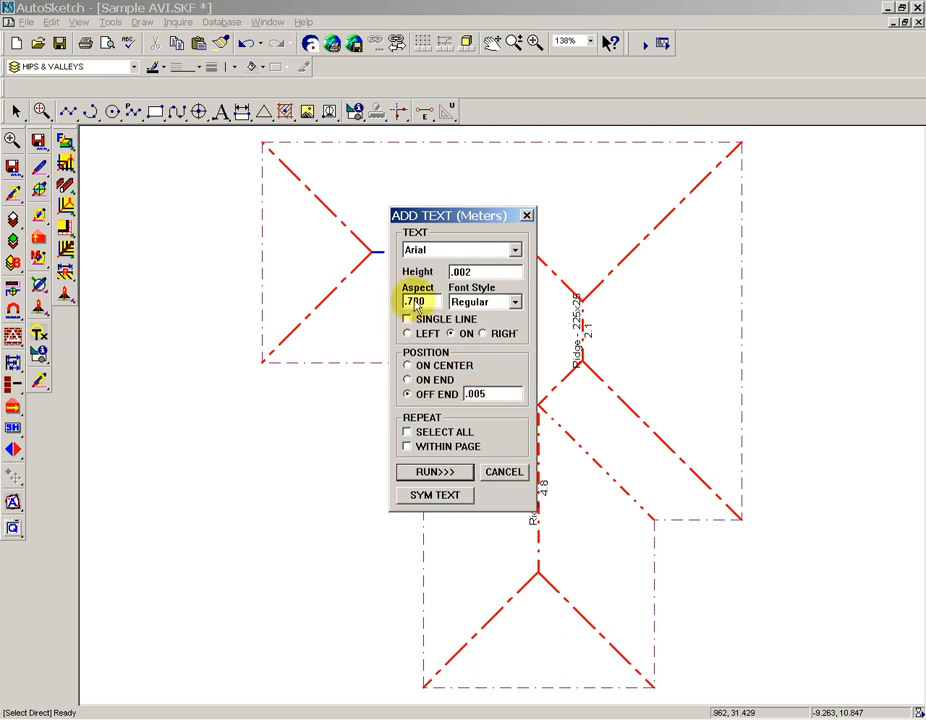
click(412, 302)
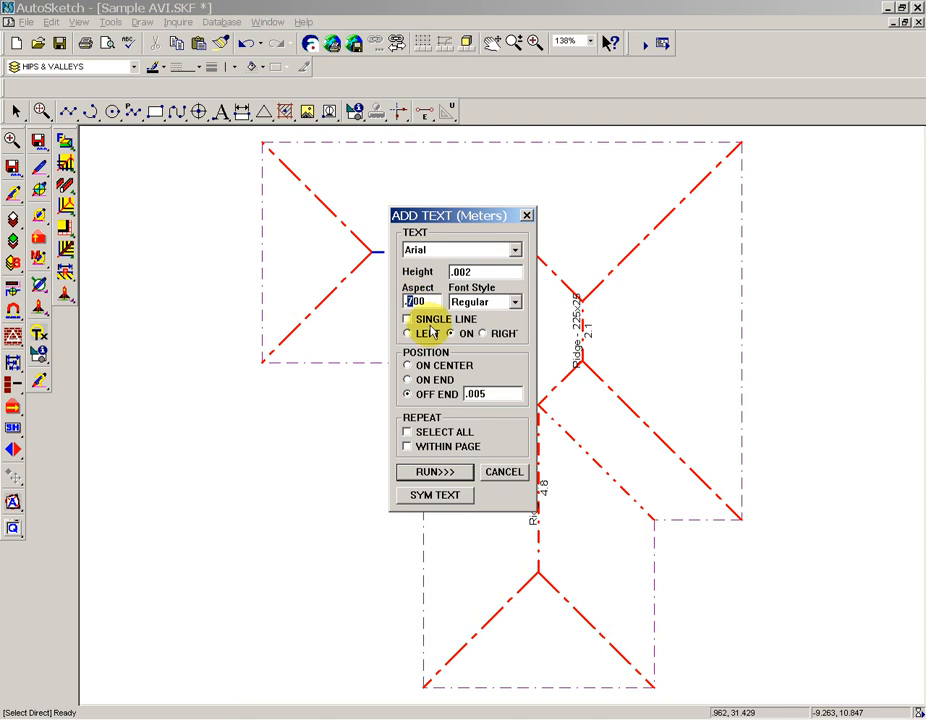
click(407, 431)
click(424, 448)
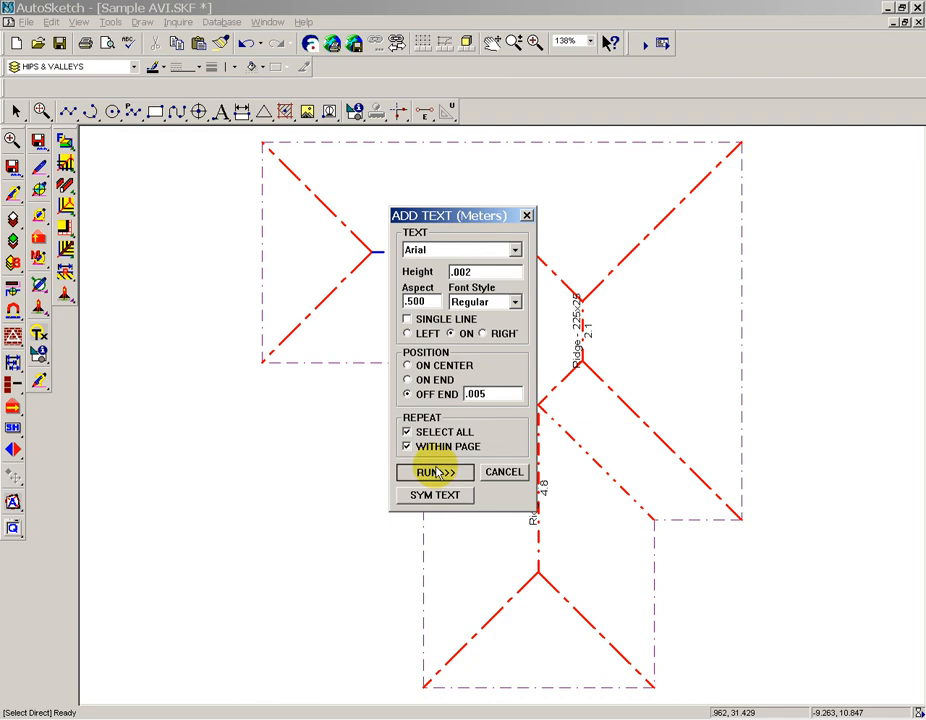
click(424, 472)
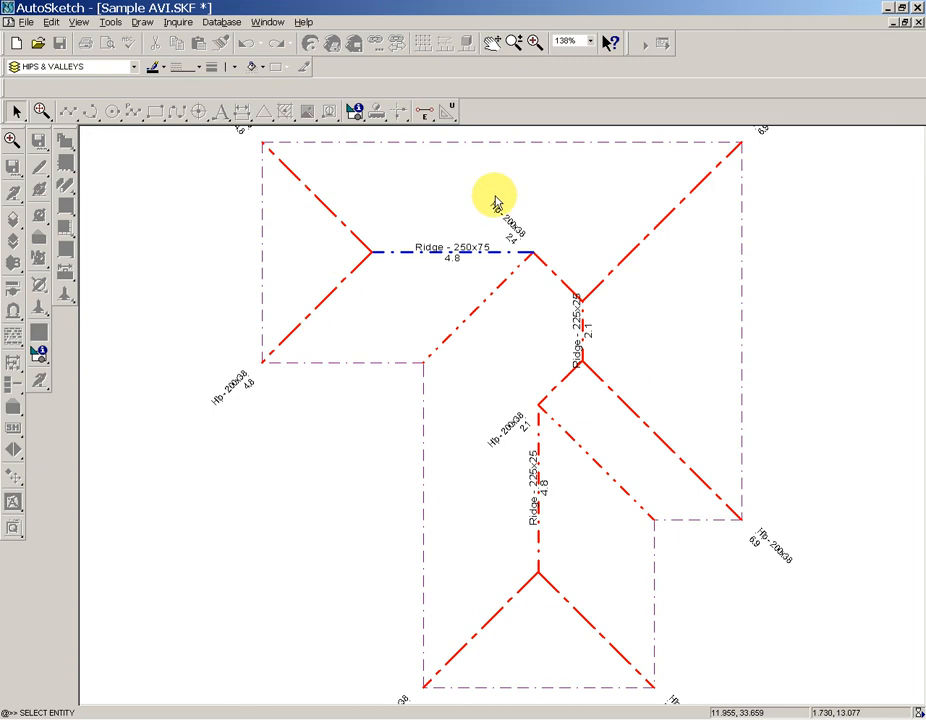
Step: Label all valleys within the page with the same off-end text and end the text command
click(600, 468)
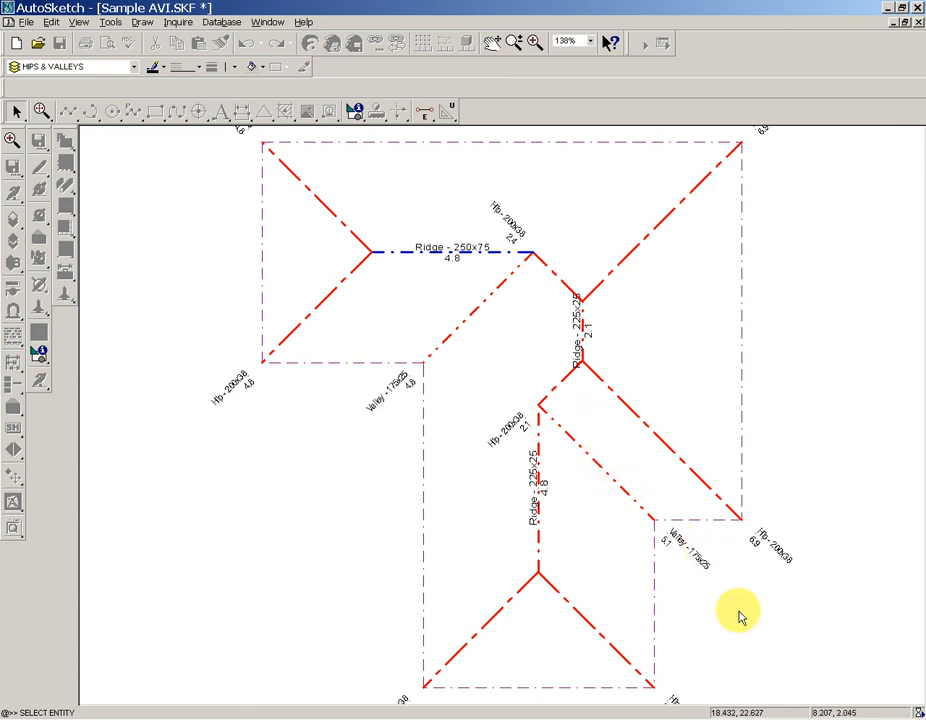
right_click(805, 413)
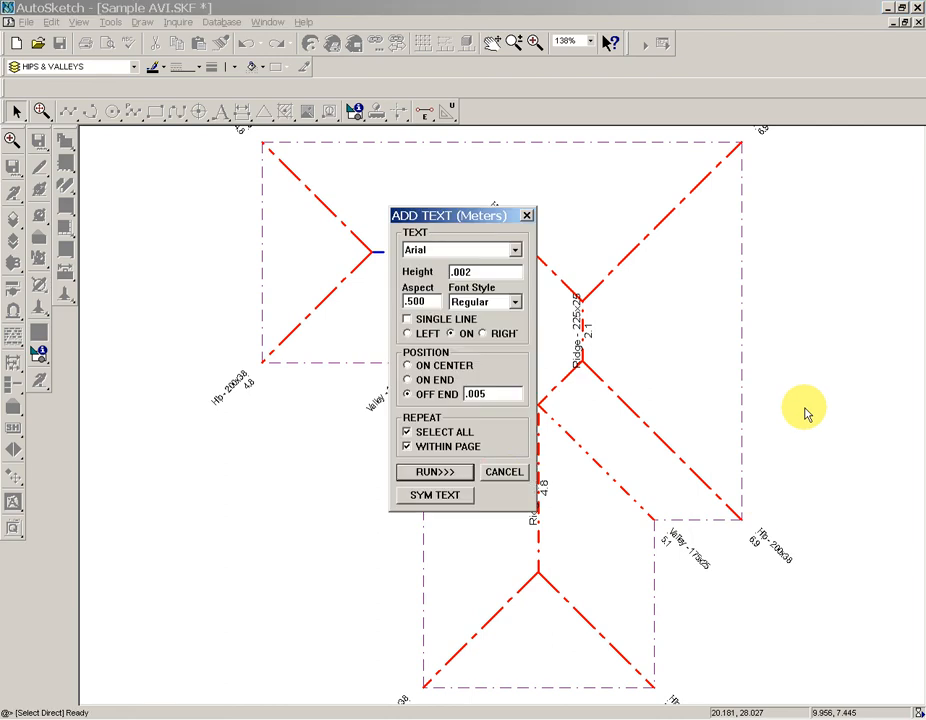
click(502, 478)
scroll(631, 400, down, 2)
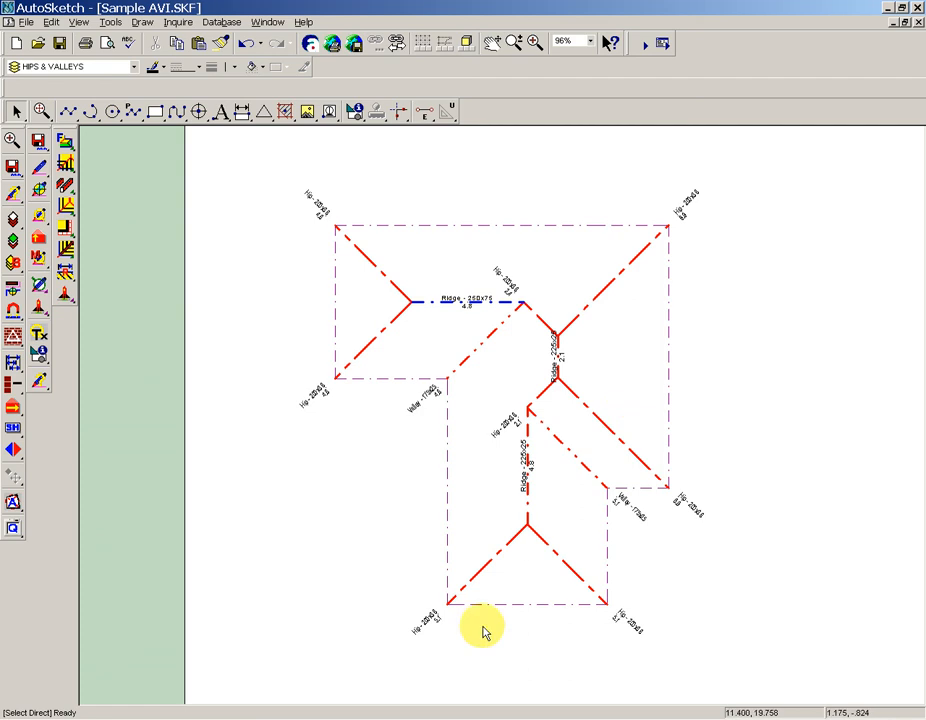
Step: Switch to Microsoft Excel
click(203, 719)
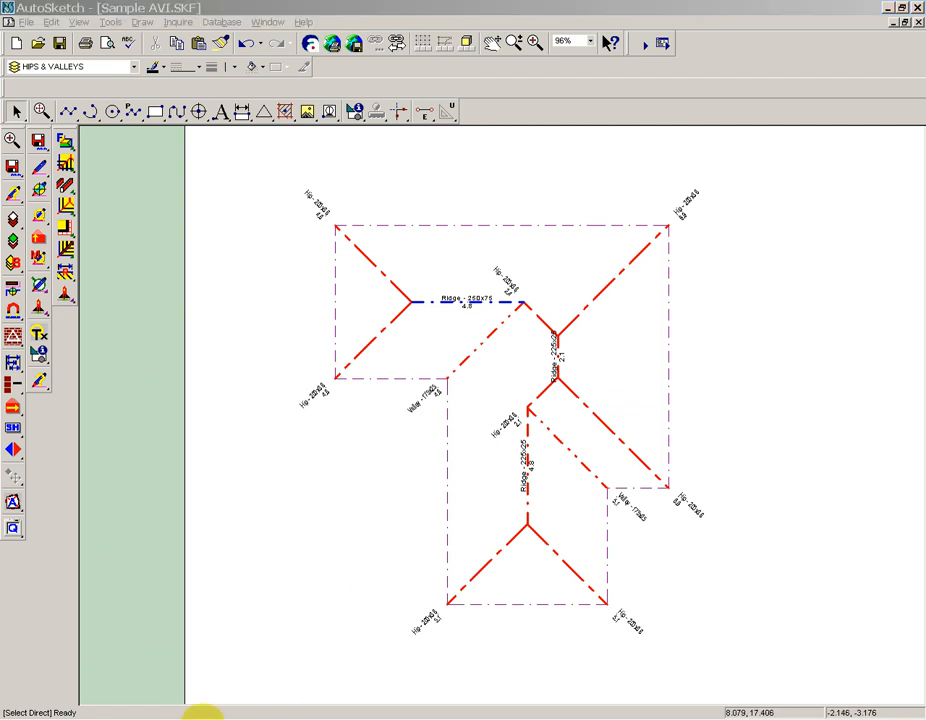
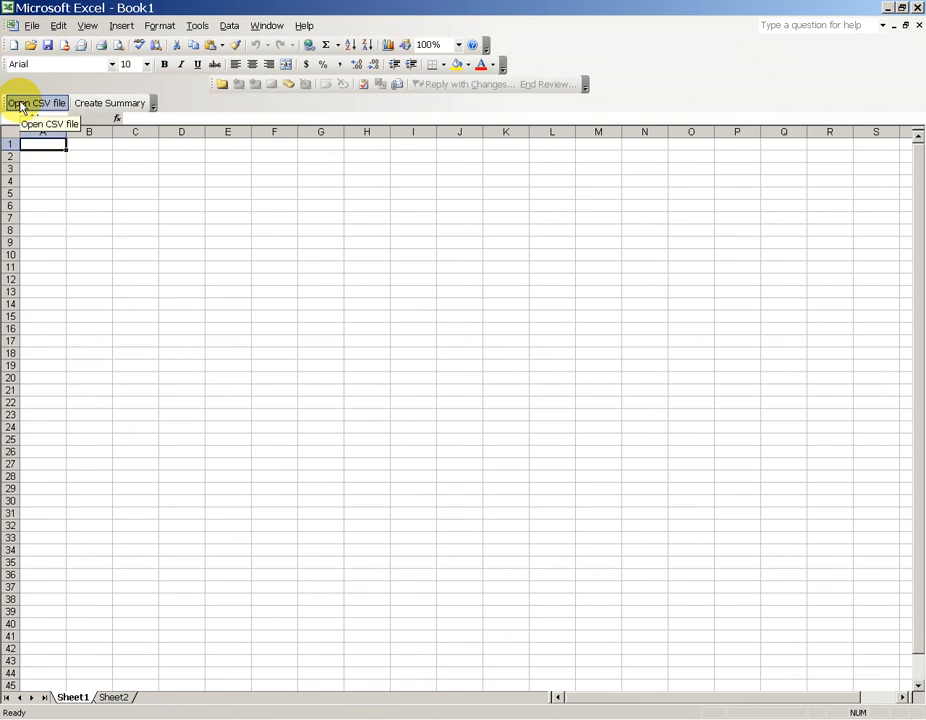
Step: Try to open a CSV file with the custom Open CSV command, dismissing each error message
click(20, 106)
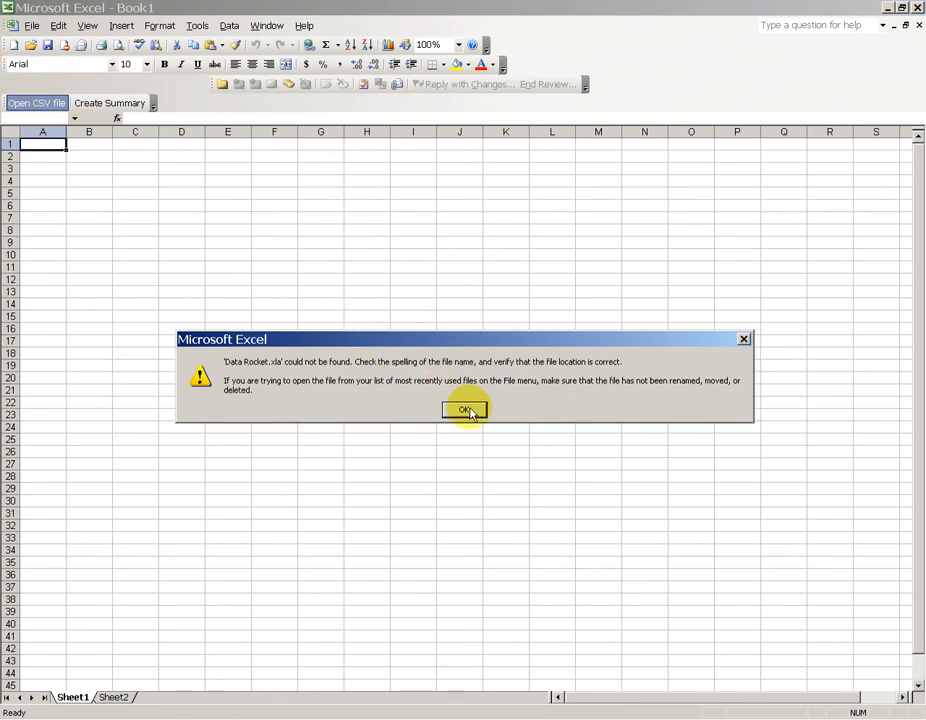
click(465, 410)
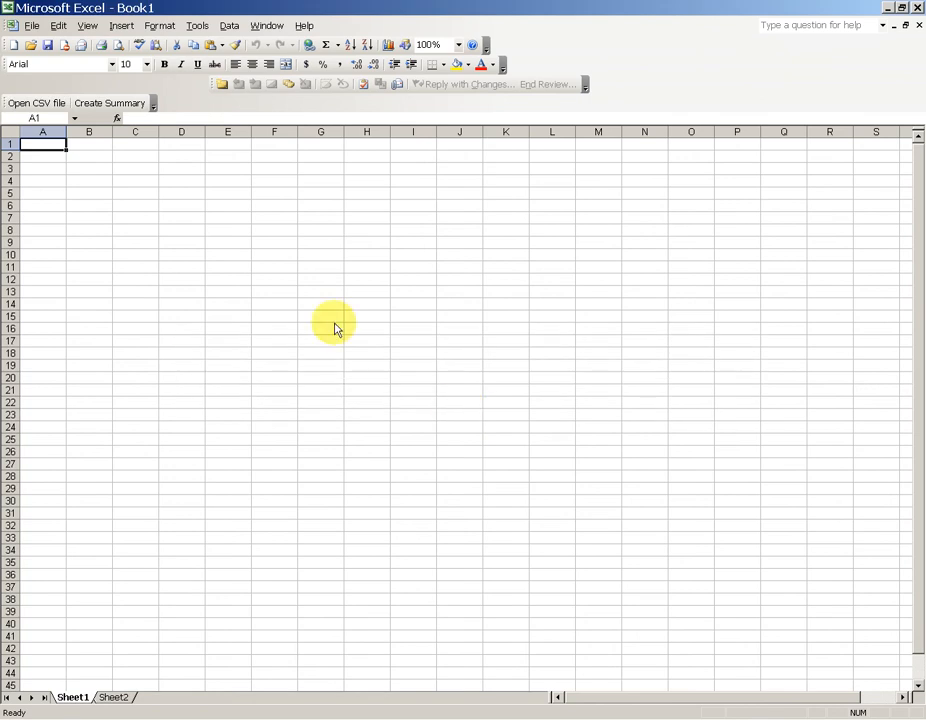
click(43, 110)
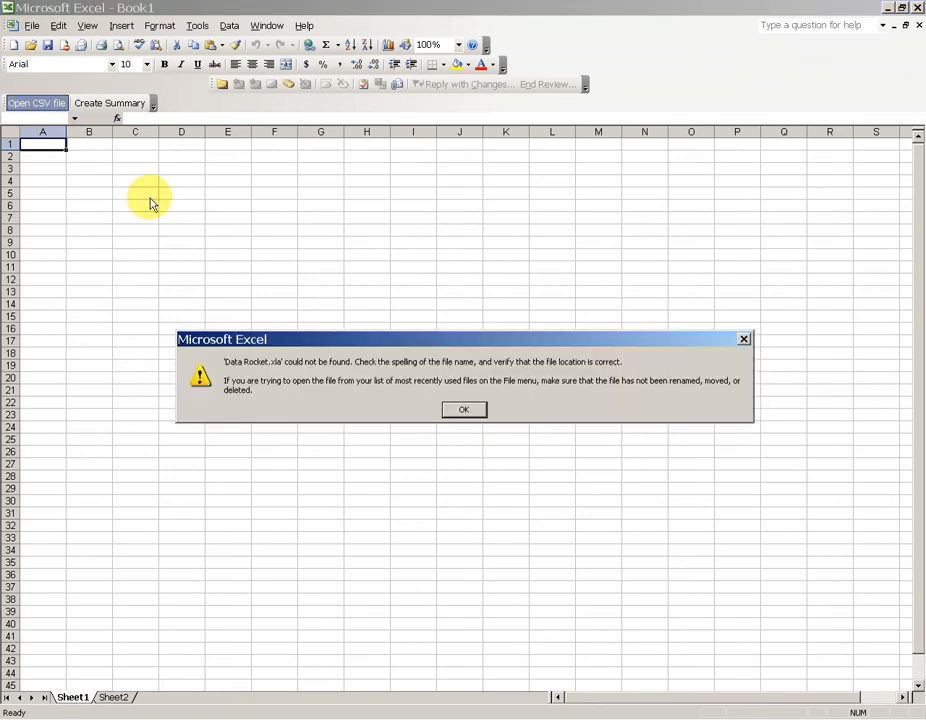
click(470, 411)
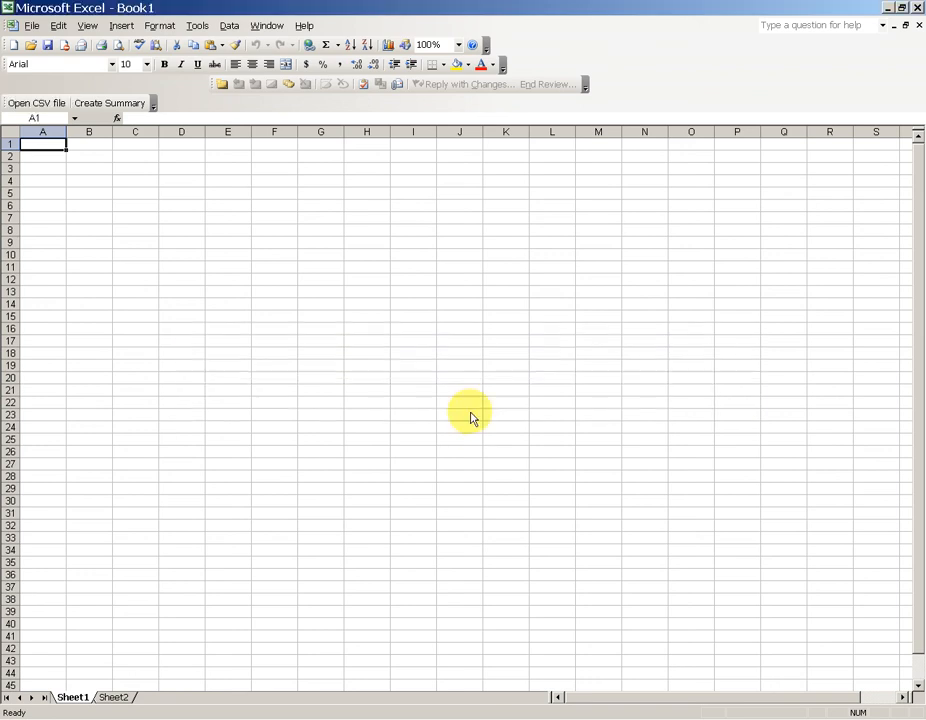
Step: Open the exported file Sample AVI.CSV from the DRAWING folder on drive D
click(38, 106)
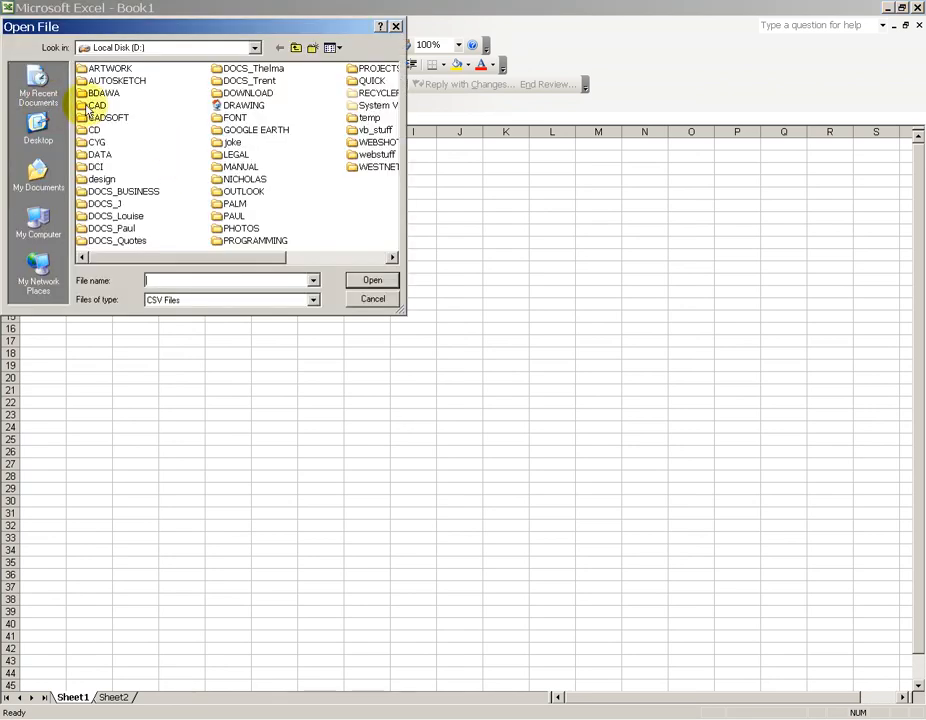
double_click(244, 105)
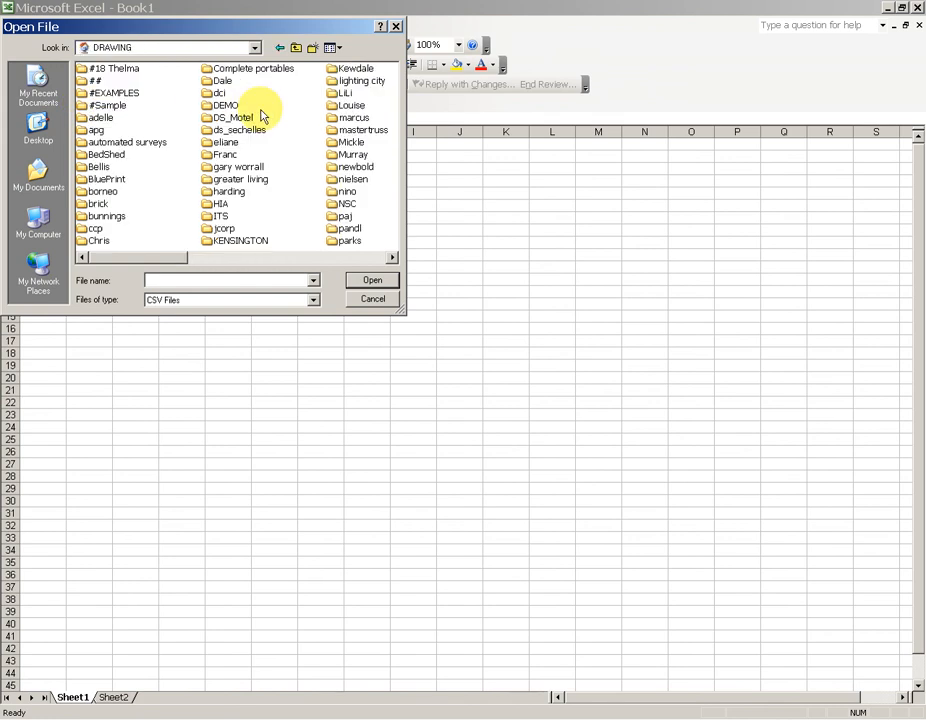
click(361, 259)
click(361, 259)
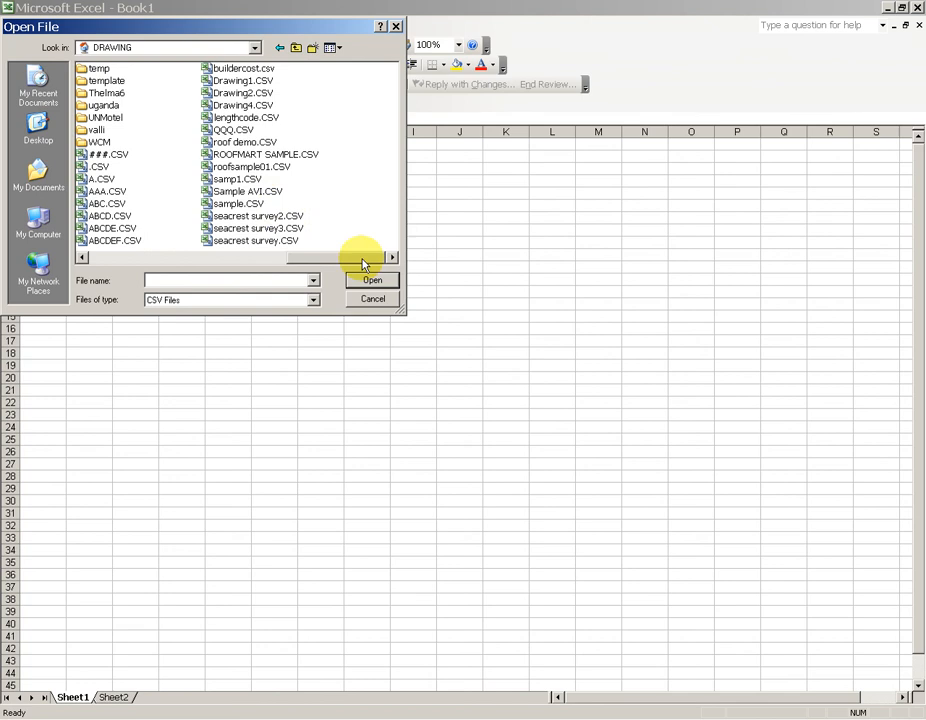
click(258, 192)
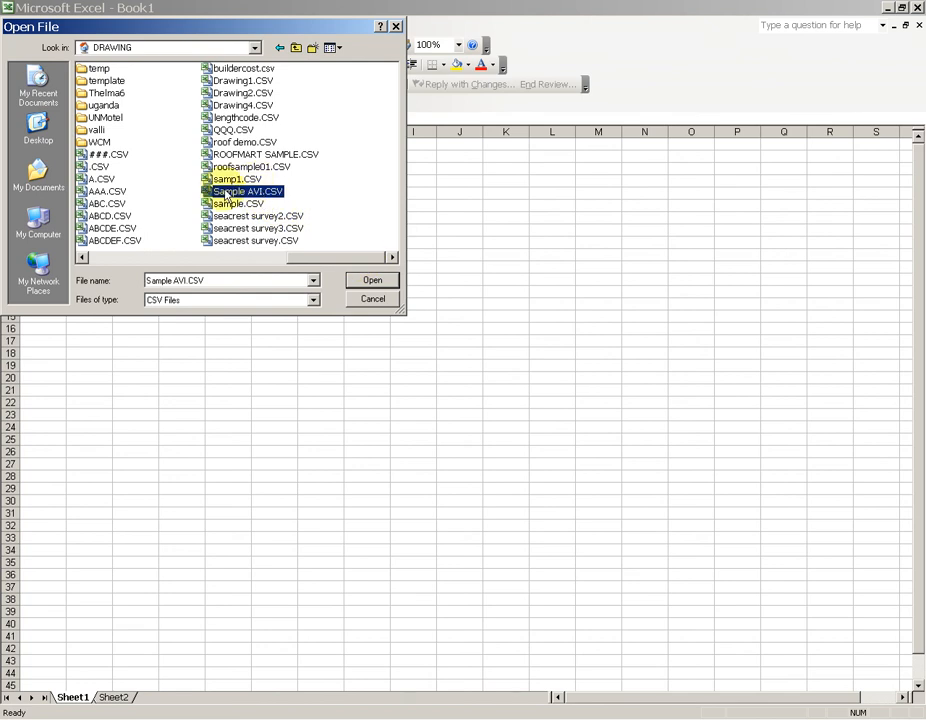
click(366, 280)
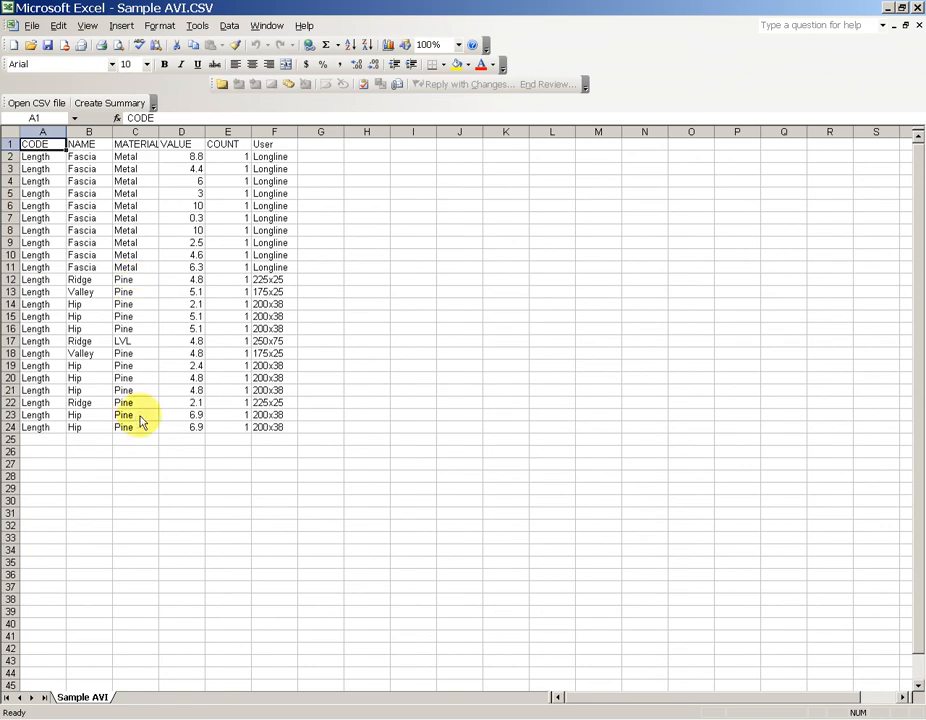
Step: Create the summary report from the Sample AVI quantities
click(102, 104)
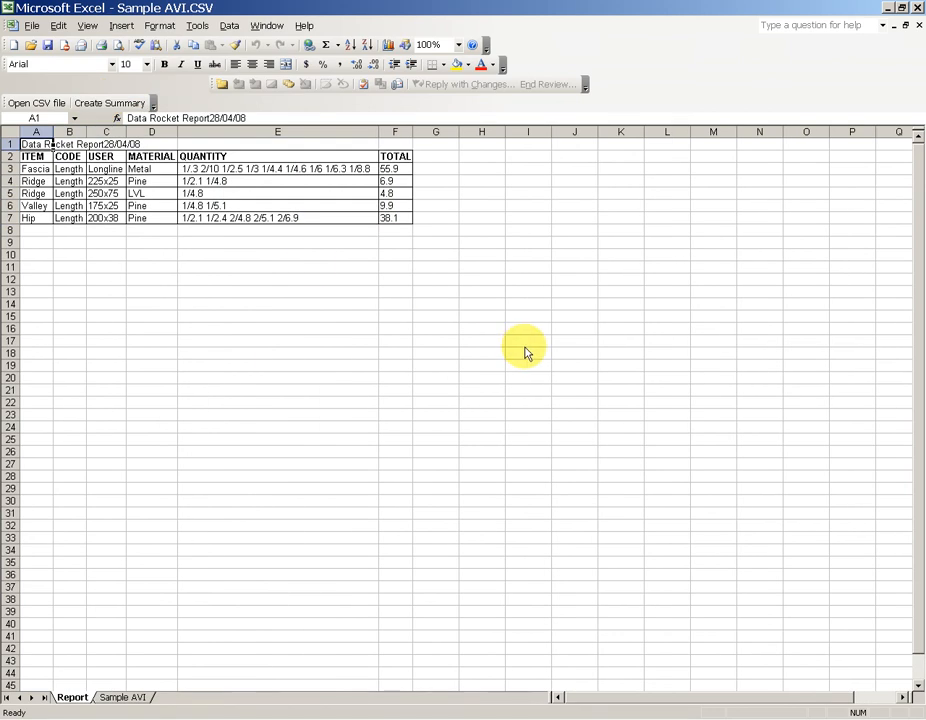
ctrl+scroll(527, 352, up, 7)
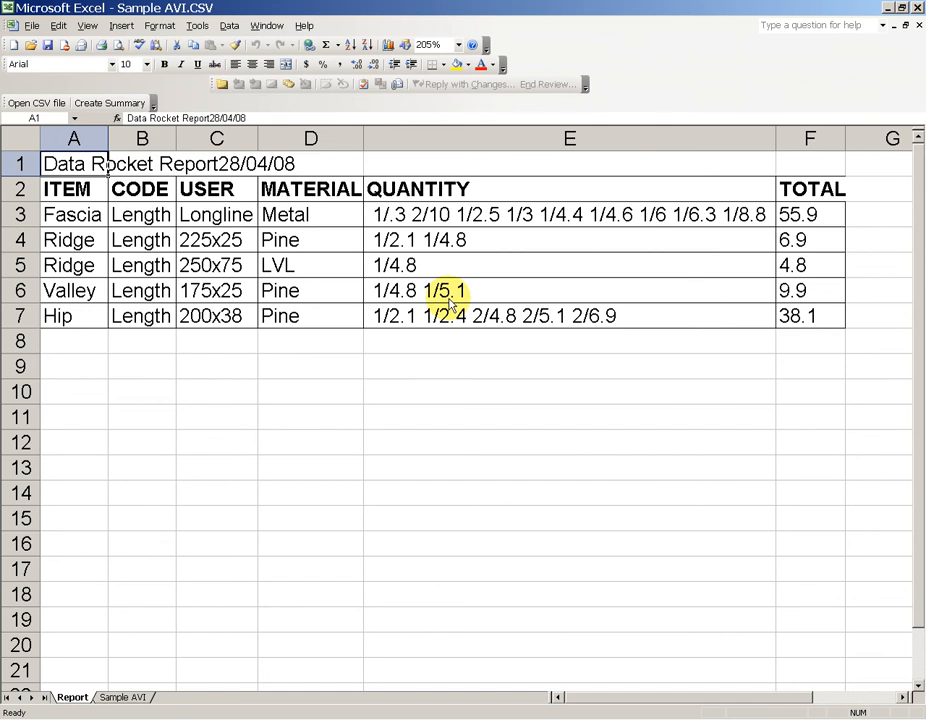
Step: Save the report as Sample AVI.xls in the Microsoft Excel 5.0/95 Workbook format in the DRAWING folder
key(F12)
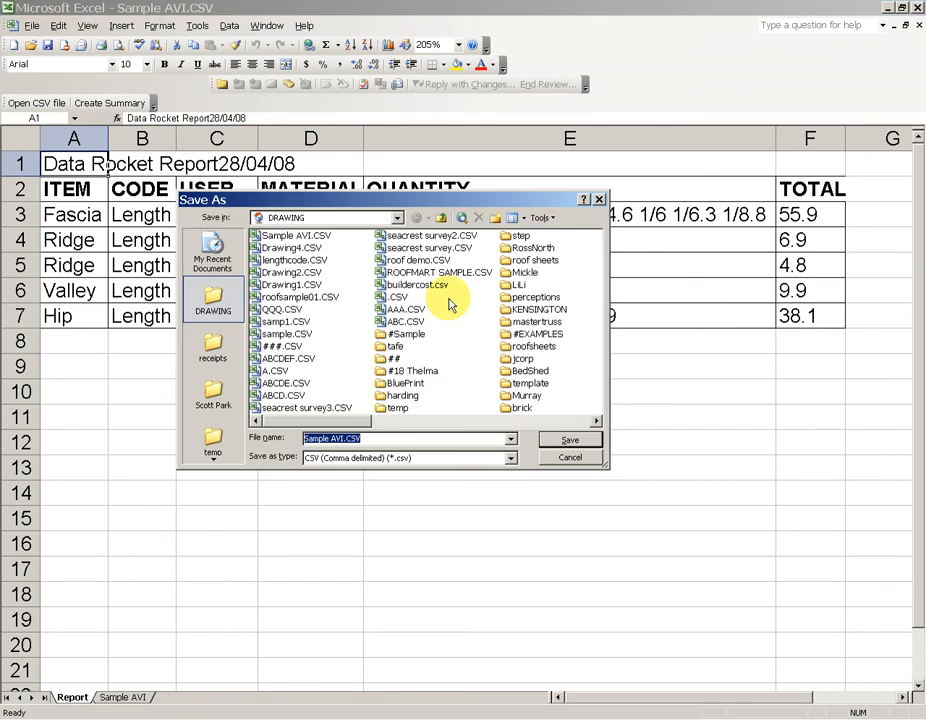
click(408, 457)
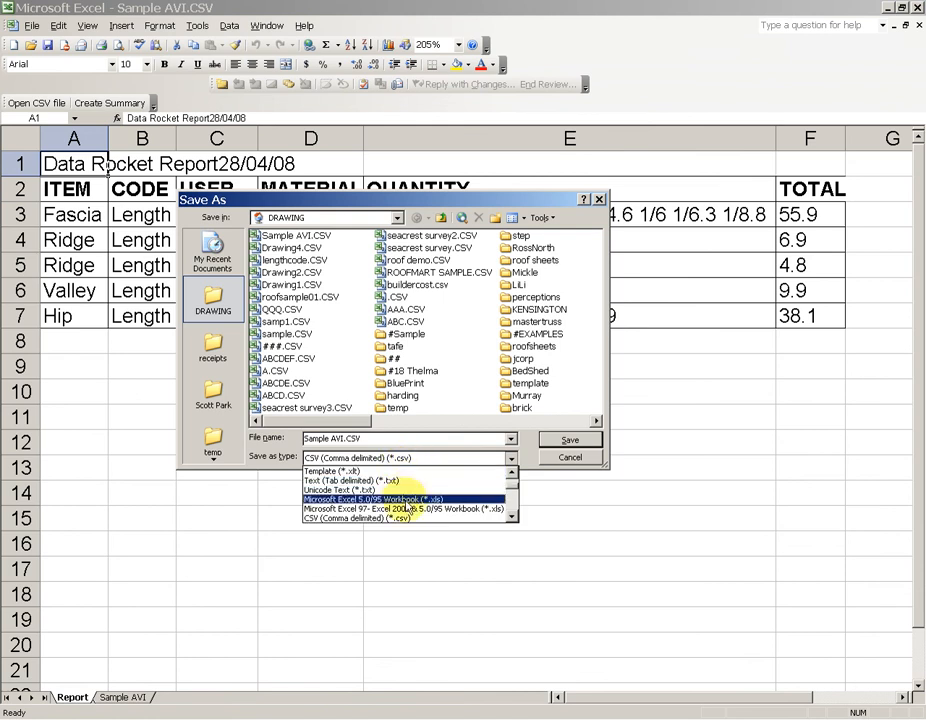
click(410, 500)
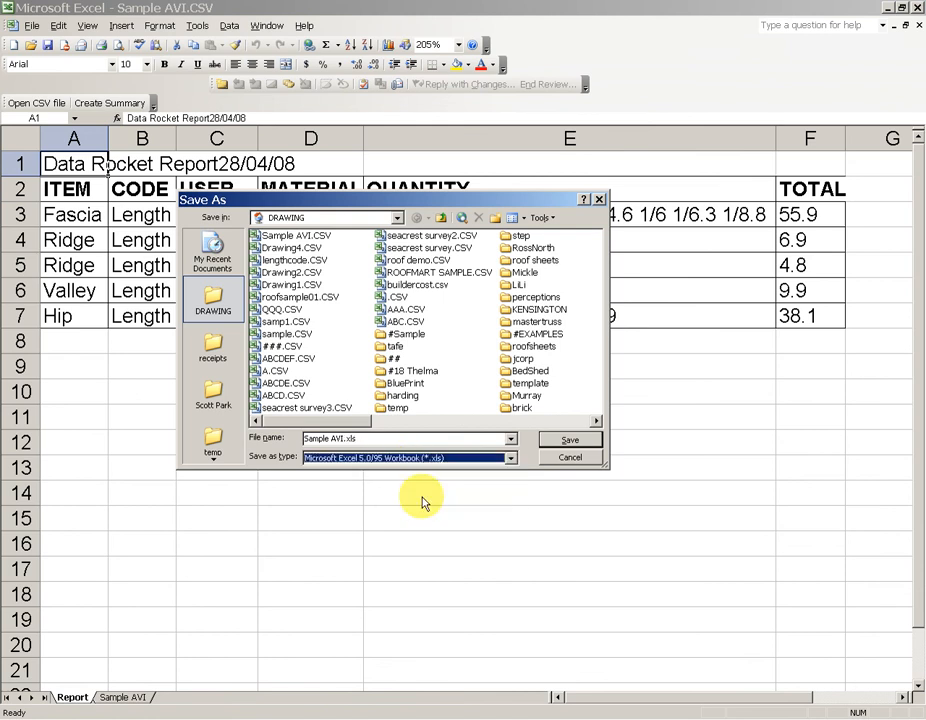
click(570, 439)
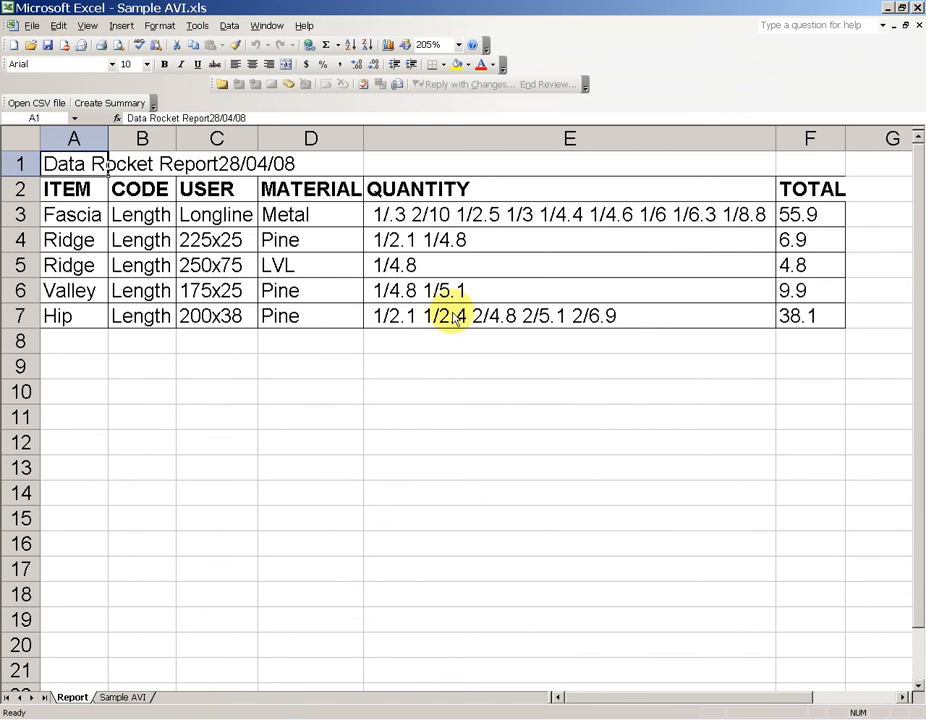